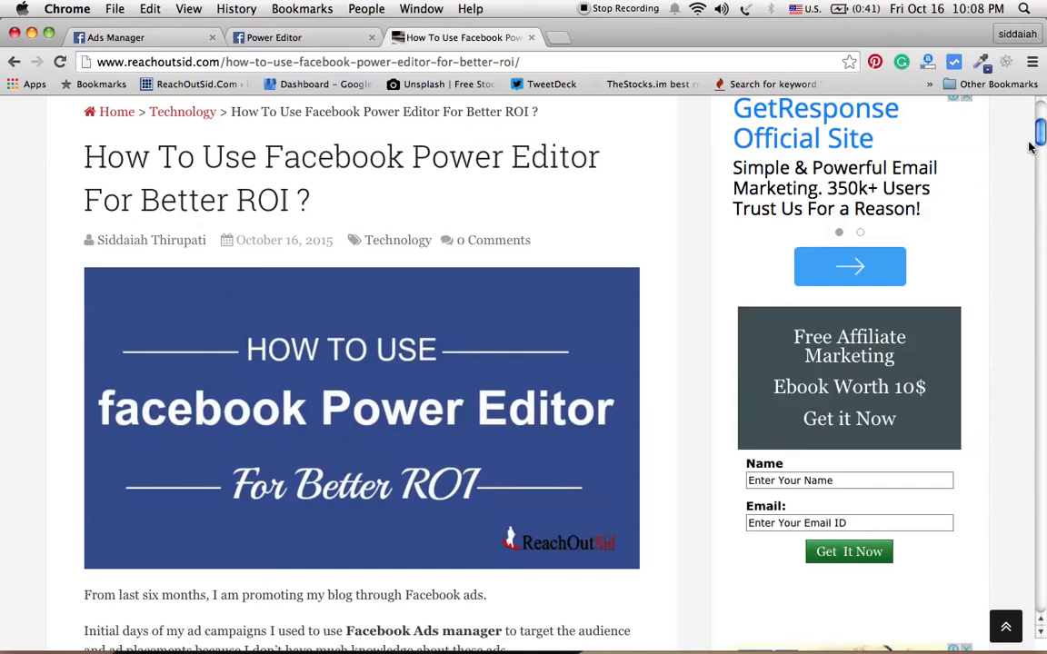
Step: Switch to Power Editor and download all campaigns of the ad account
left_click_drag(1041, 143, 1044, 208)
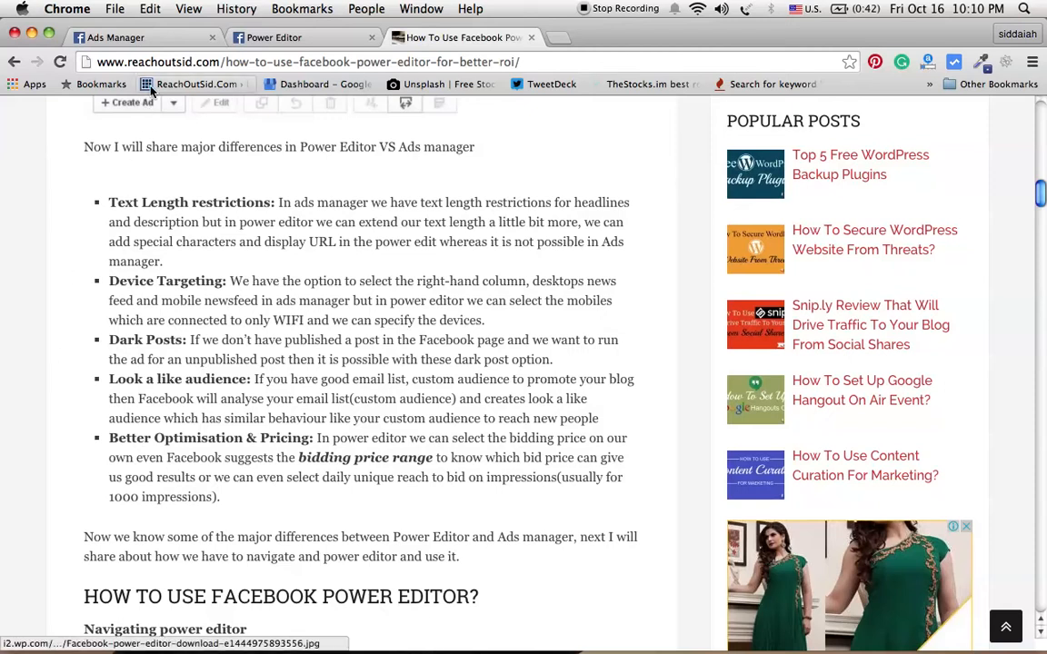
left_click(159, 41)
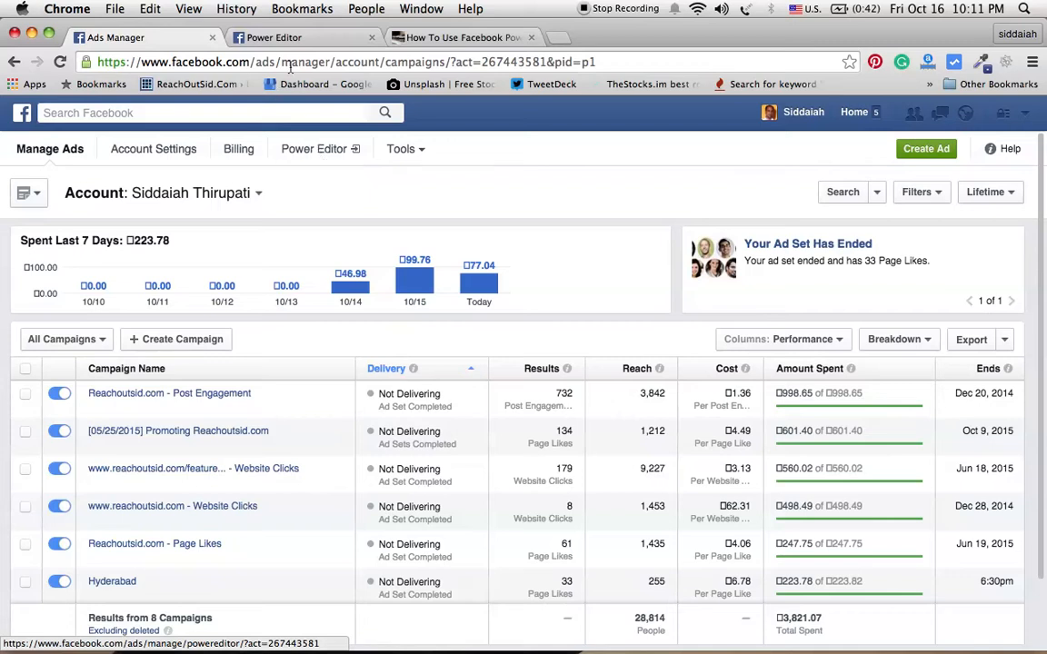
left_click(312, 41)
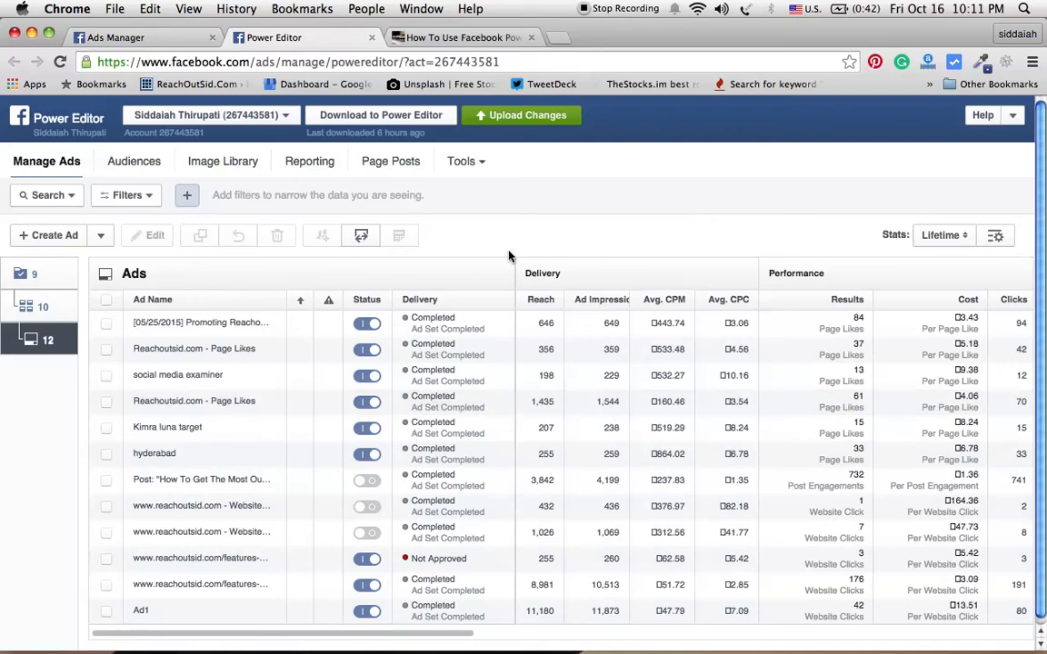
left_click(382, 116)
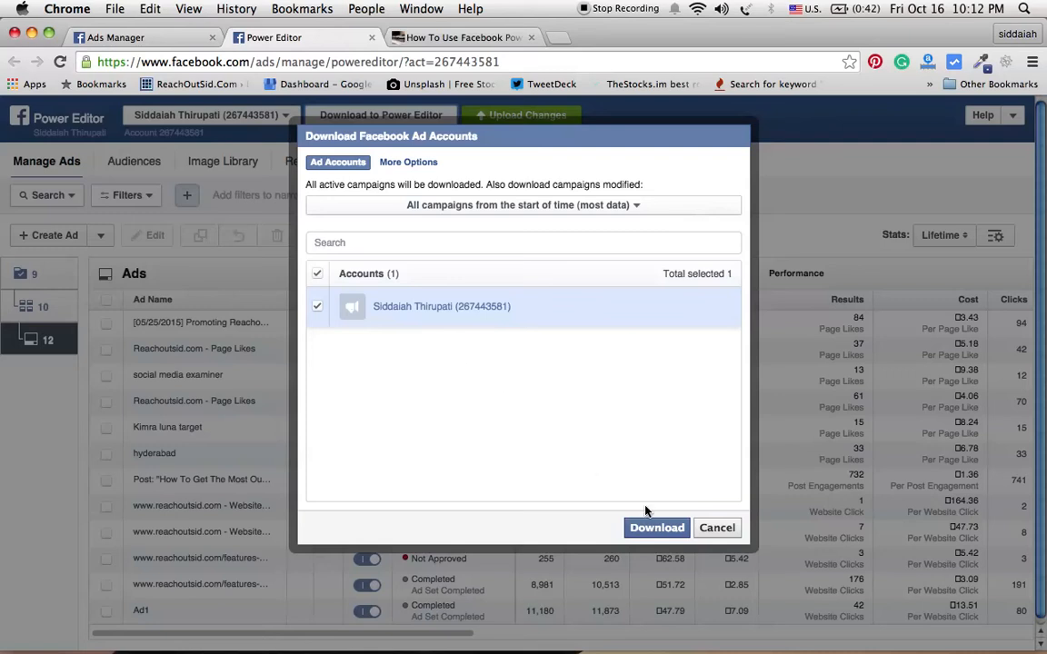
left_click(657, 529)
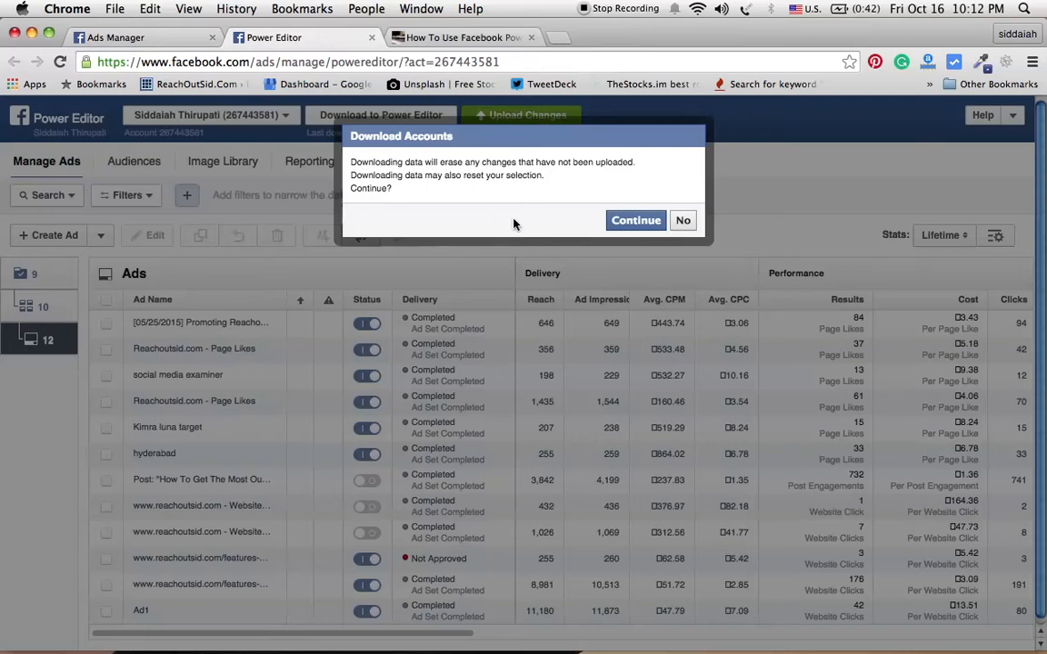
left_click(635, 221)
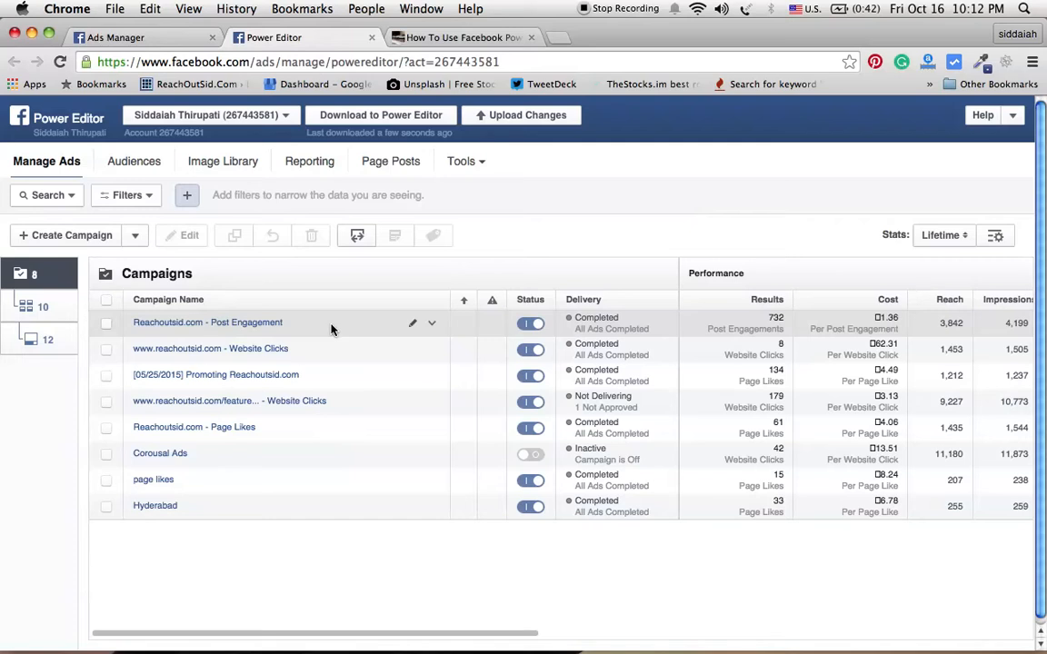
Step: Start a new campaign named DEMO with Auction buying type and the Page Post Engagement objective
left_click(68, 236)
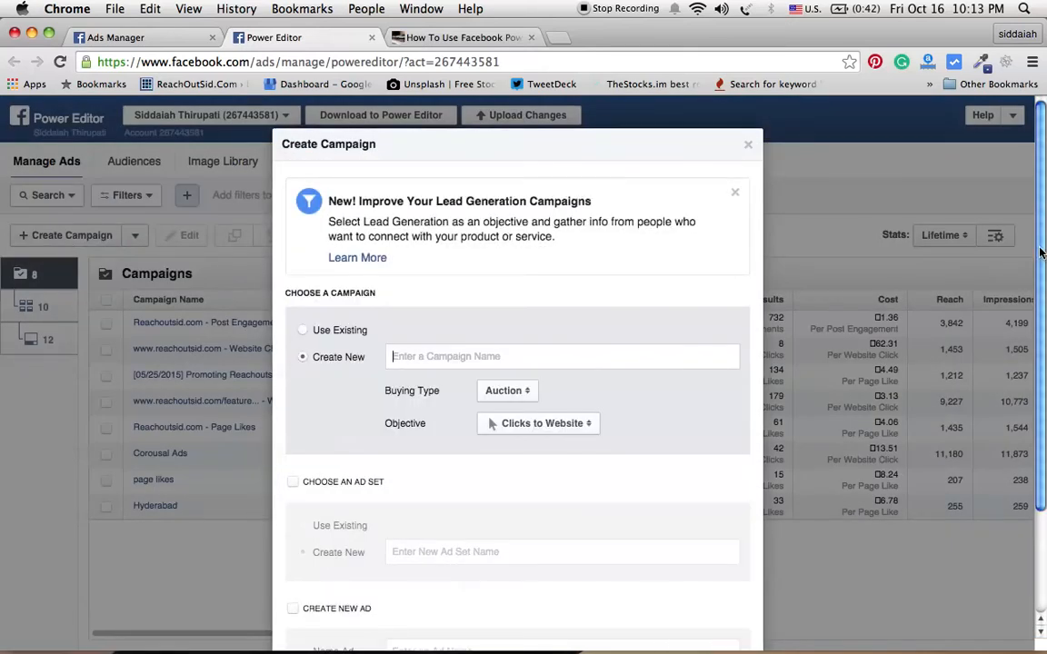
left_click_drag(1041, 251, 1044, 349)
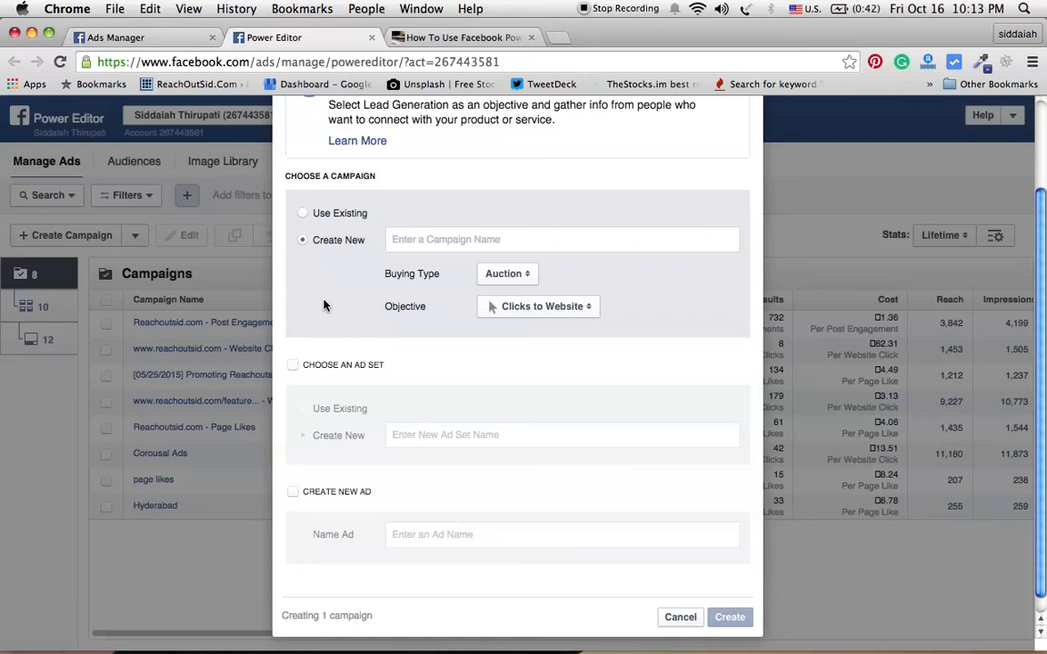
type("DEMO")
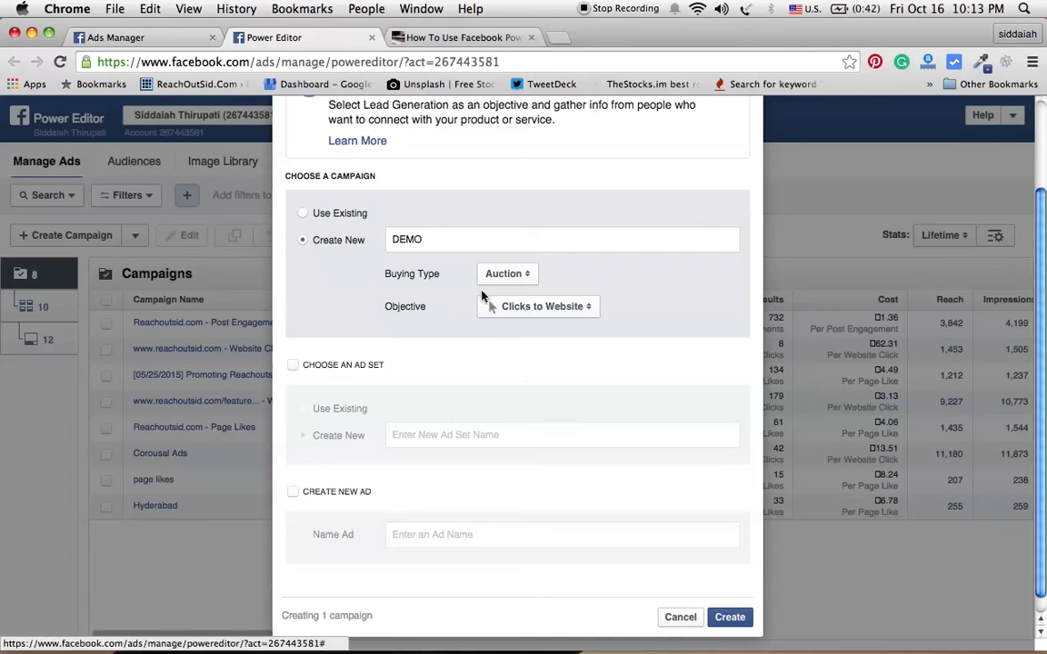
left_click(506, 278)
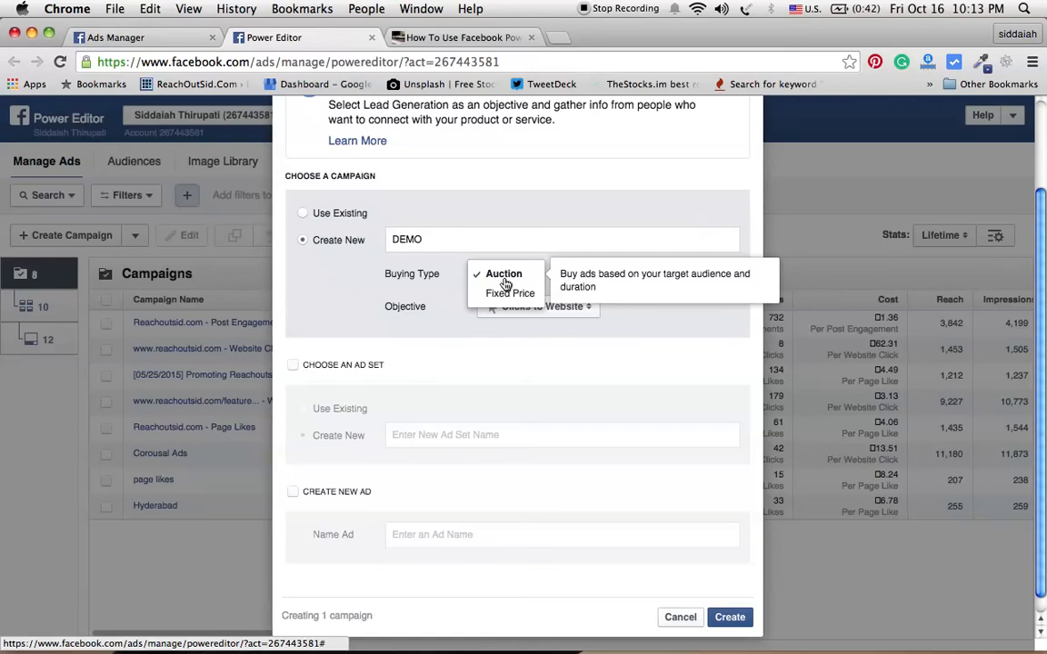
left_click(504, 281)
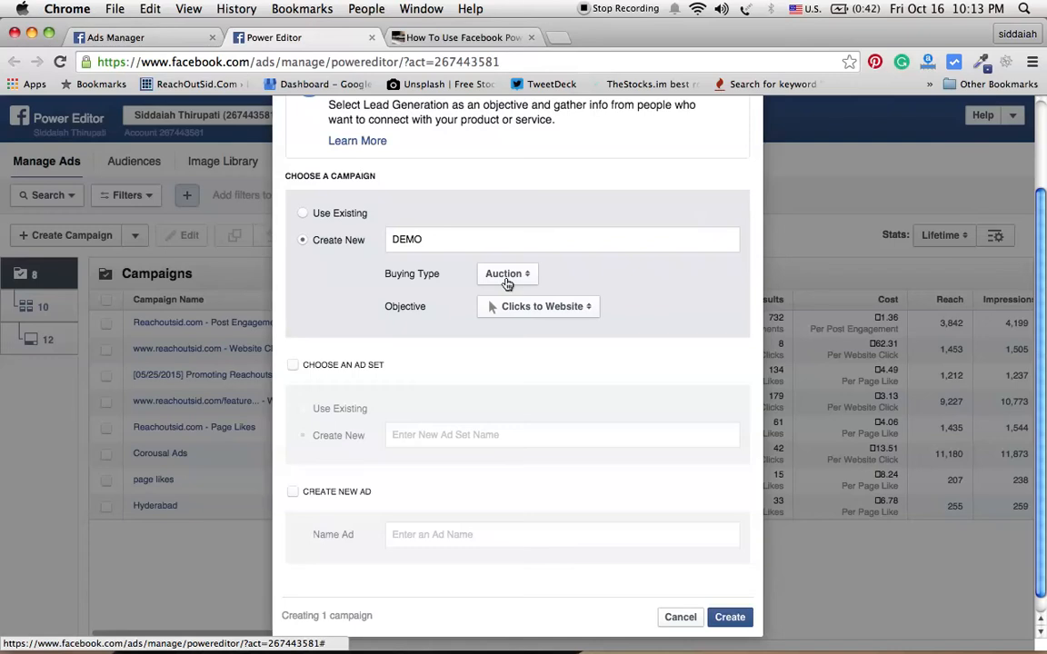
left_click(566, 309)
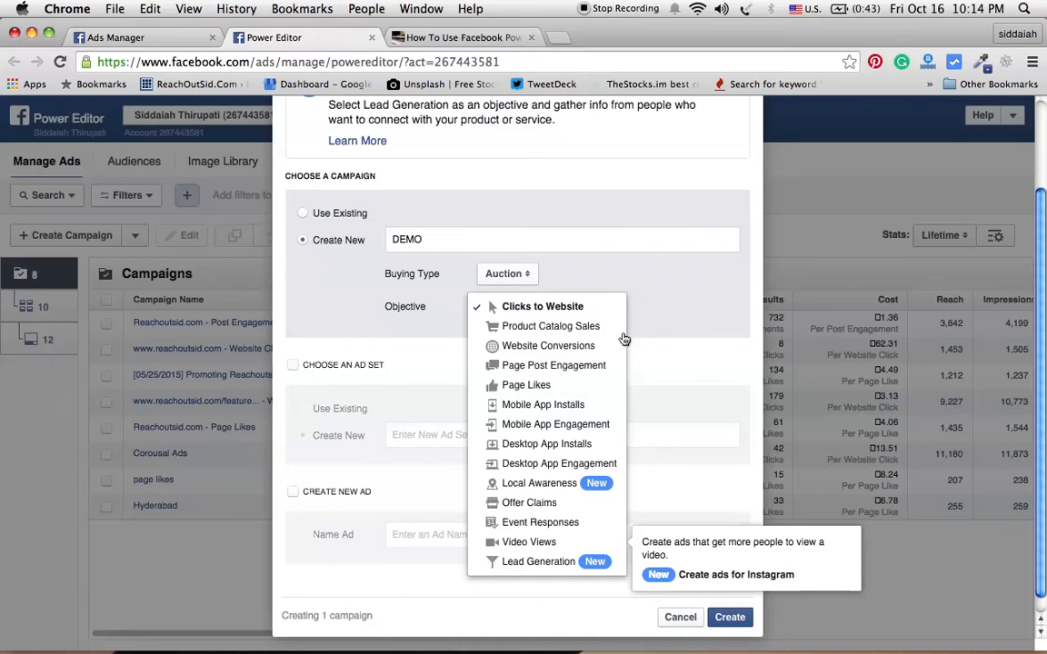
left_click(594, 370)
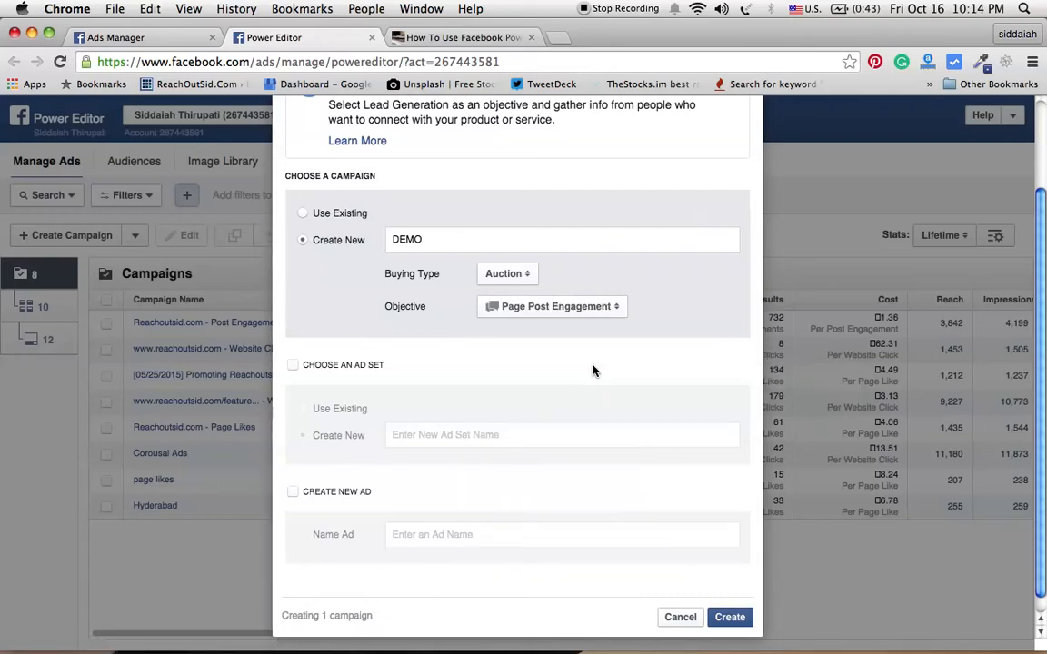
Step: Add a new ad set and a new ad, both named DEMO, and create them
left_click(294, 368)
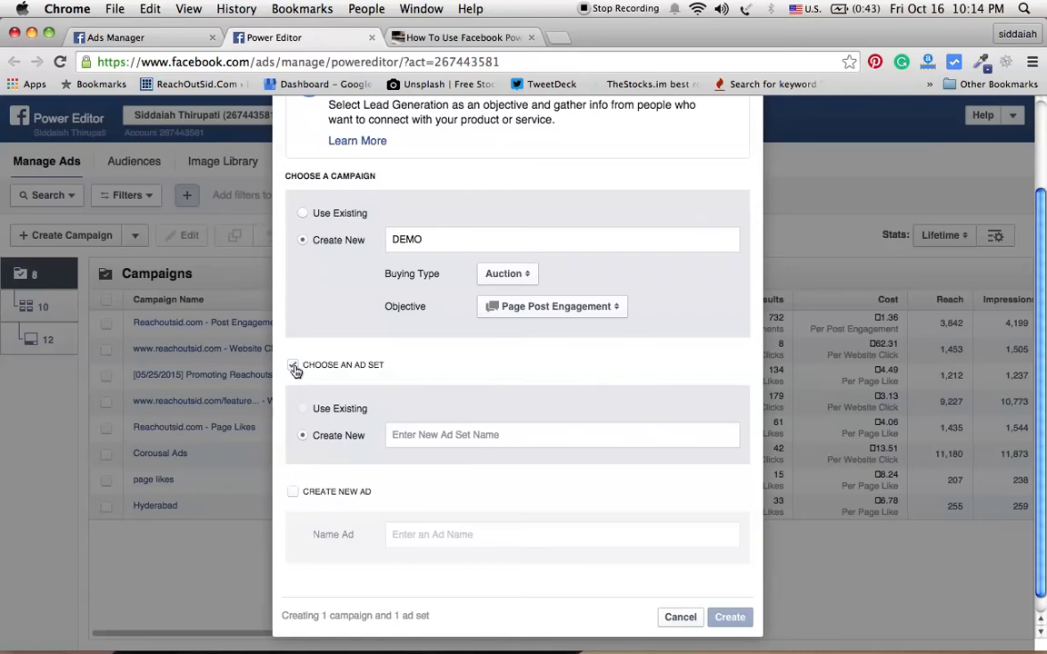
left_click(422, 435)
type("DEMO")
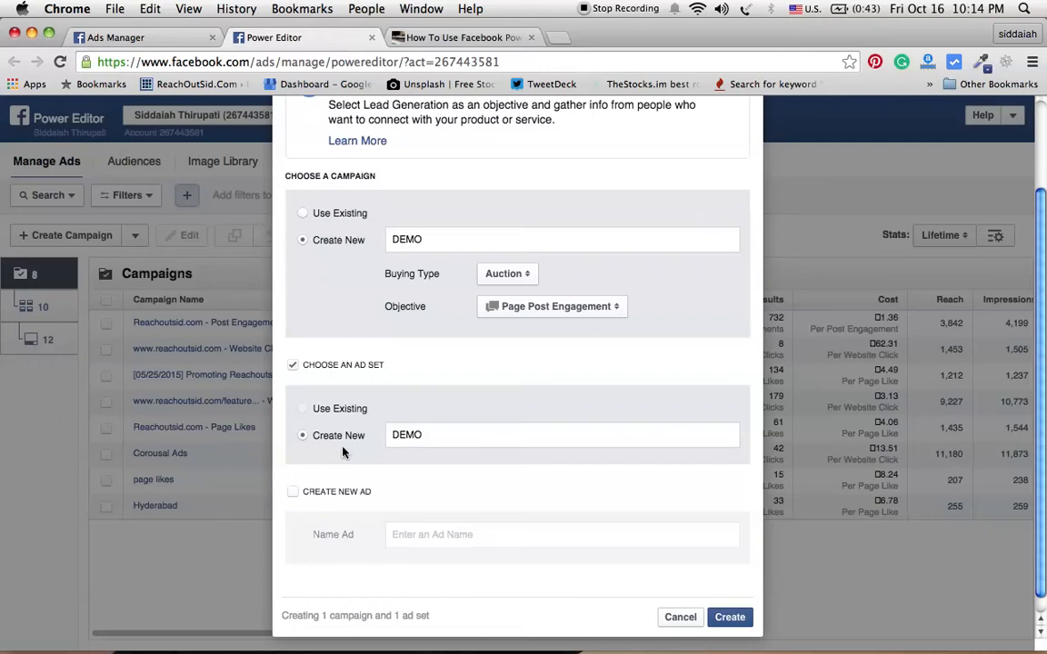
left_click(292, 492)
left_click(457, 536)
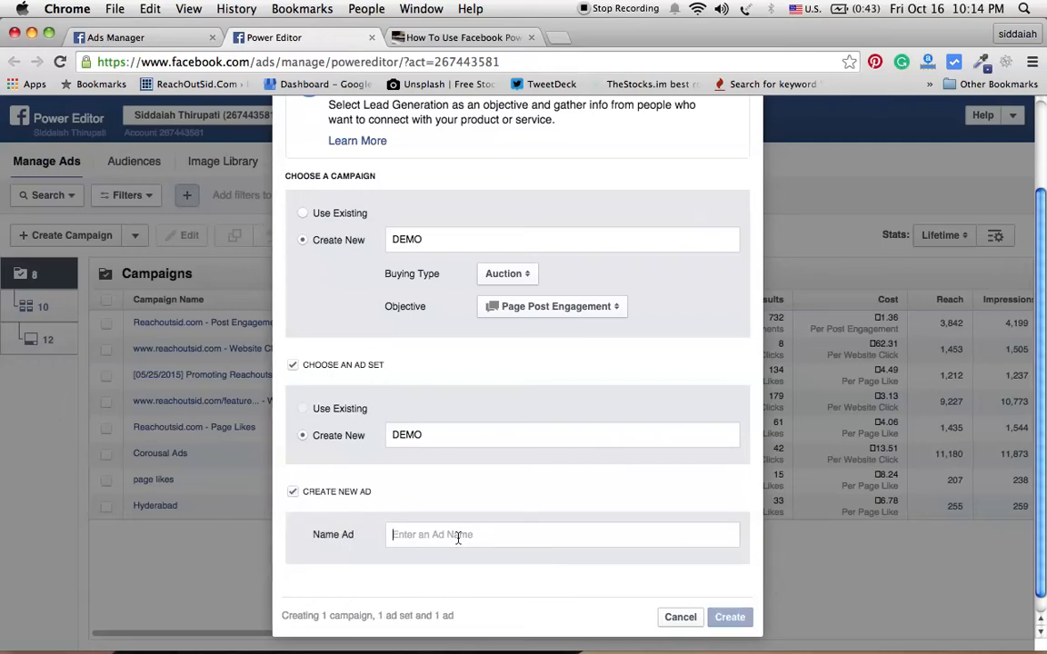
type("DEM")
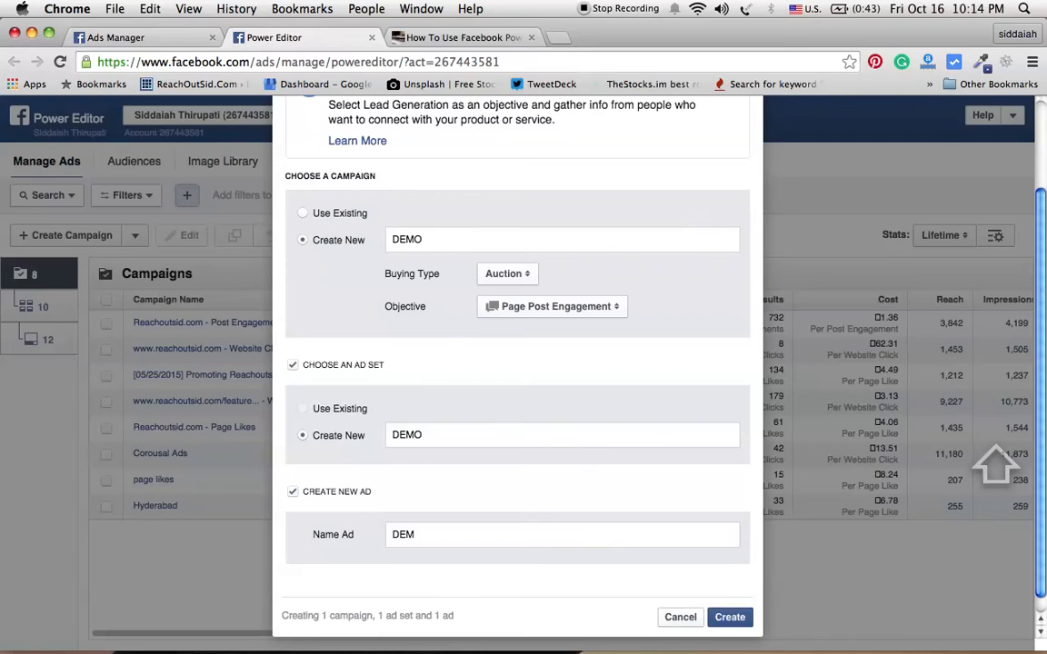
type("O")
left_click(727, 618)
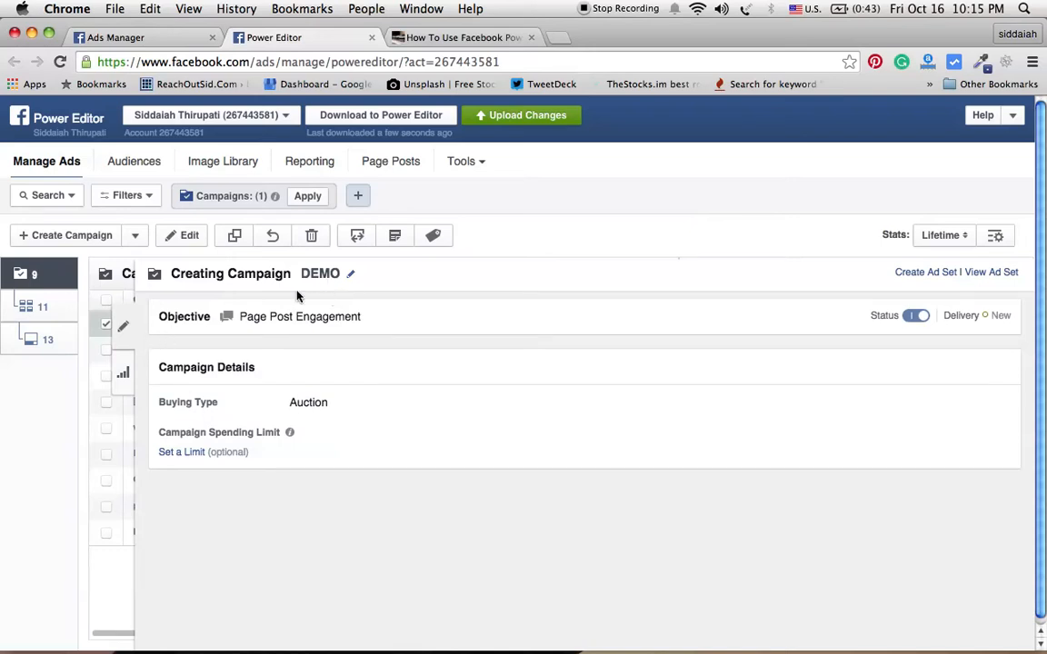
Step: Open the DEMO campaign's details and its spending limit option without entering a limit
left_click(125, 333)
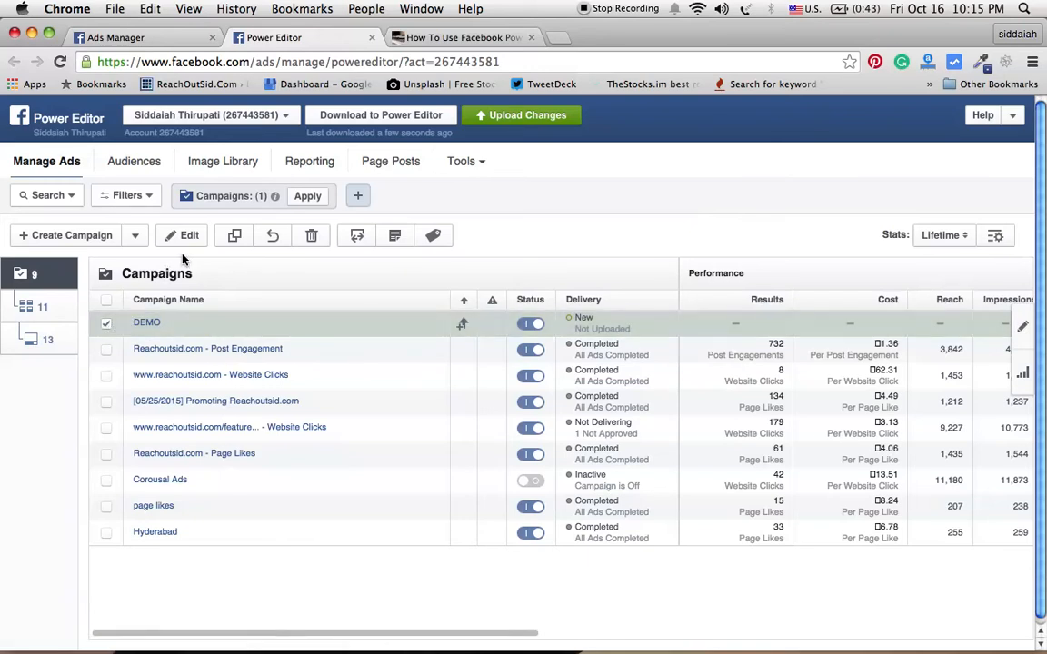
left_click(1023, 329)
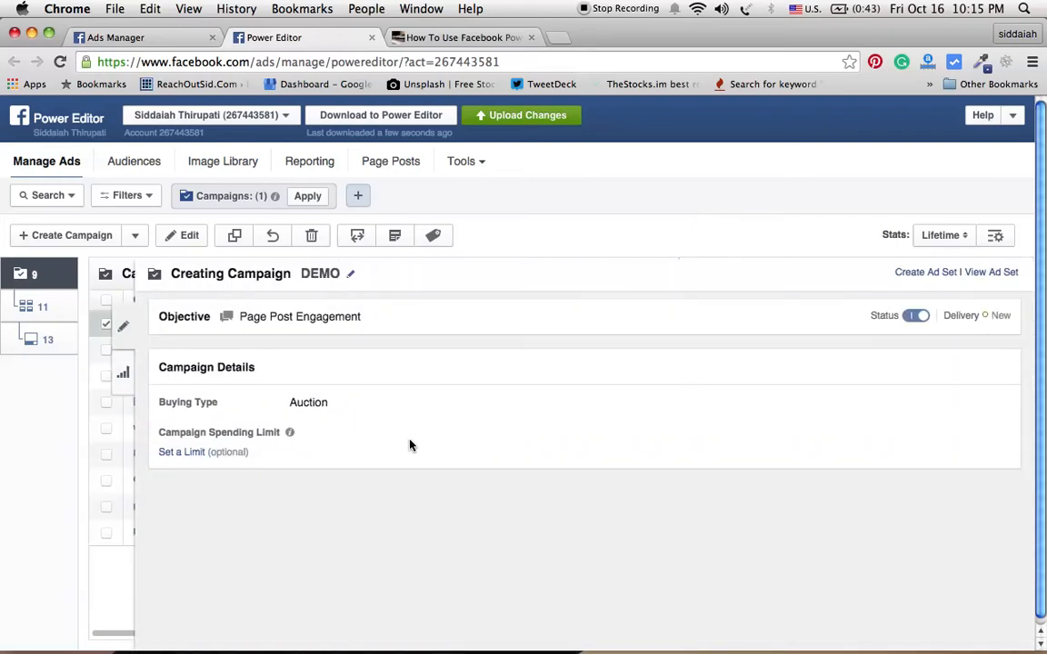
left_click(194, 452)
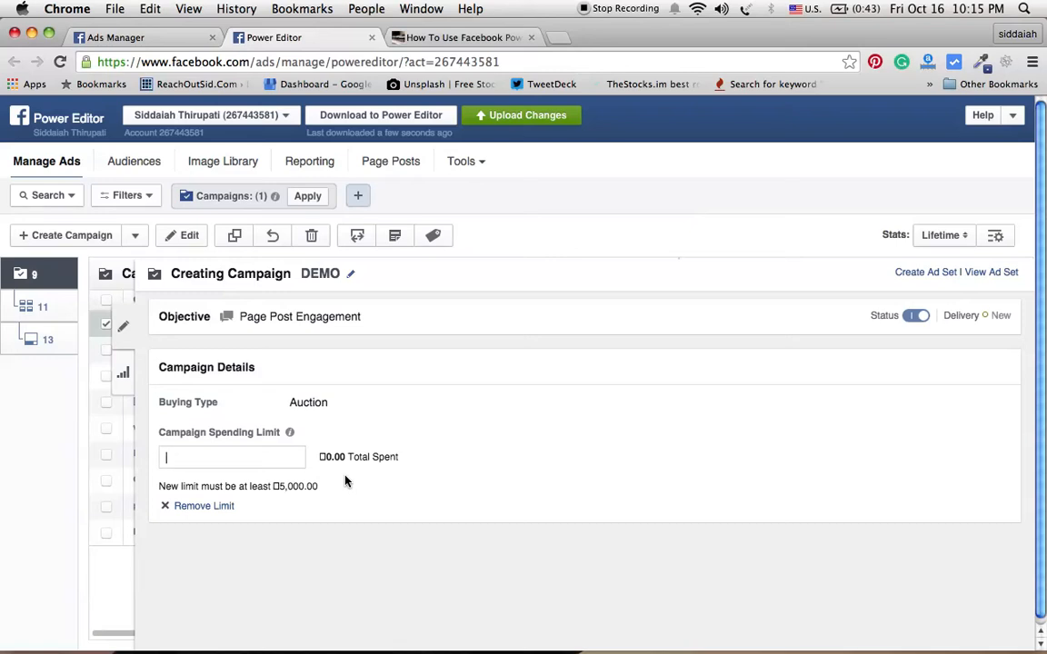
left_click(125, 331)
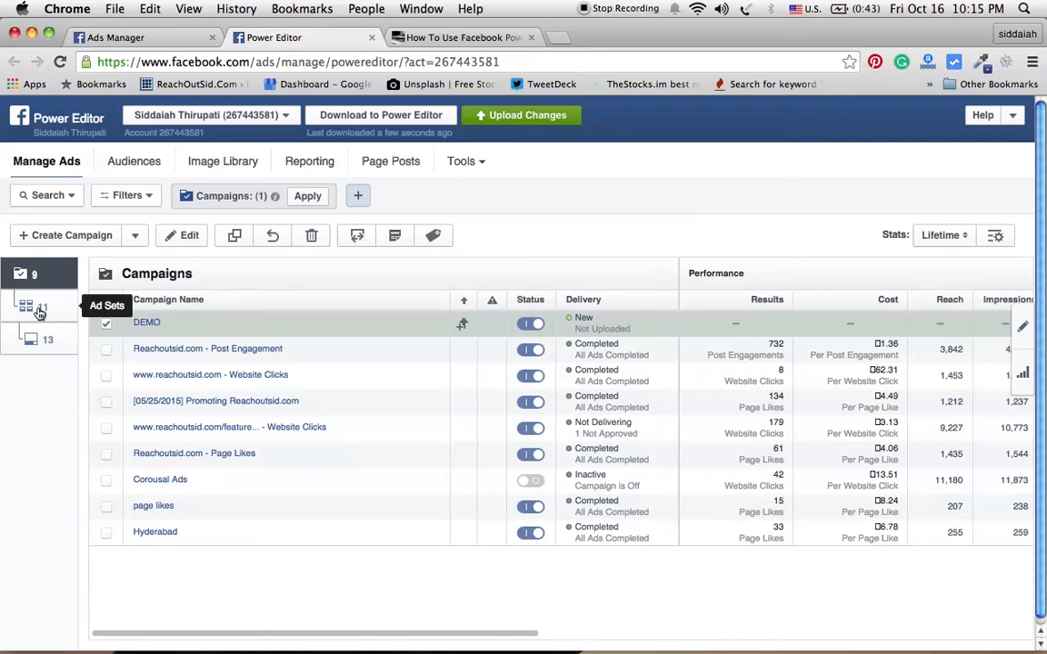
Step: Open the DEMO ad set for editing and set its daily budget to 80
left_click(40, 312)
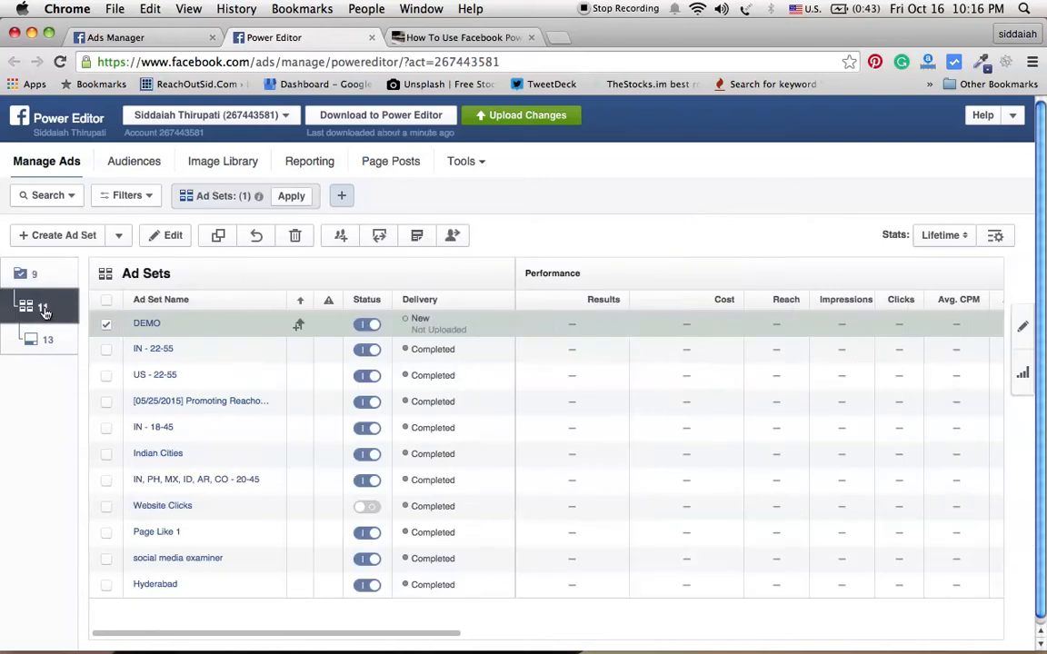
left_click(106, 325)
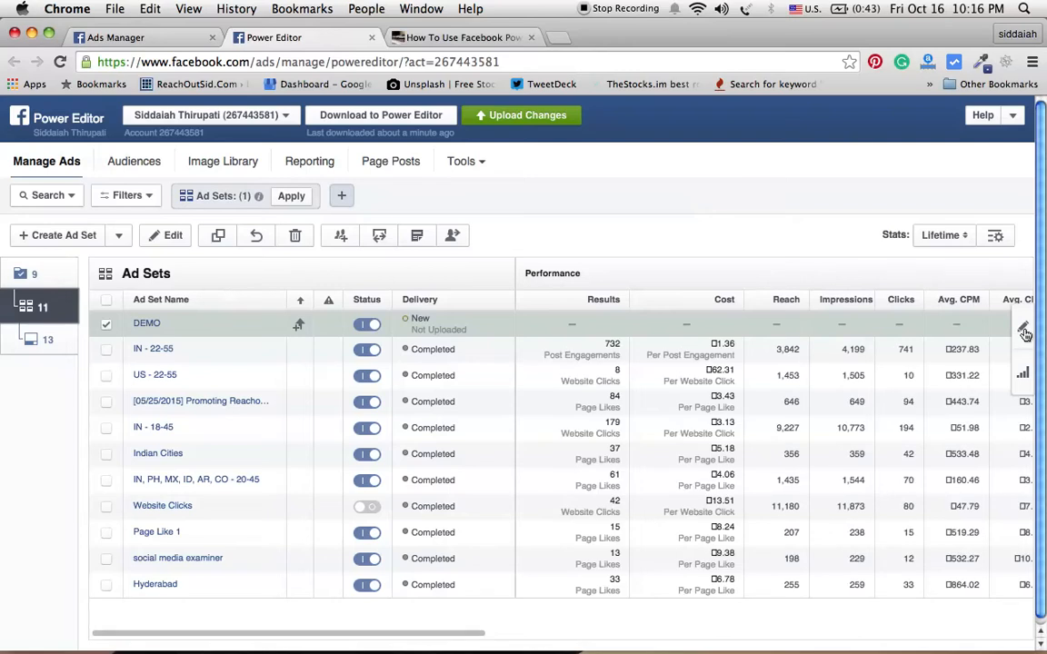
left_click(1023, 328)
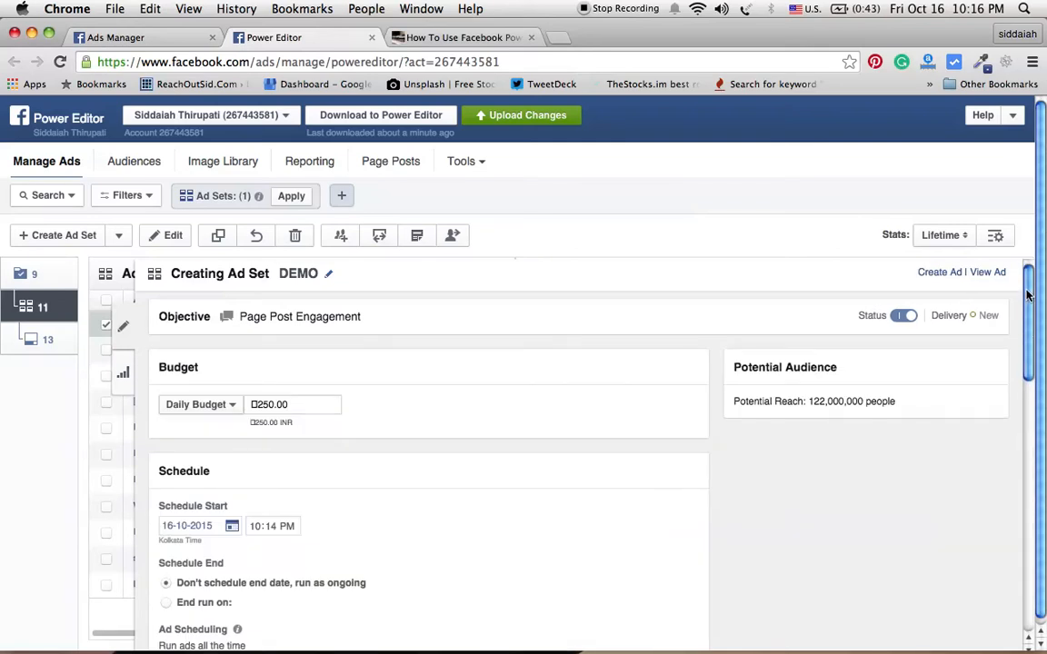
scroll(1027, 292, "down", 1)
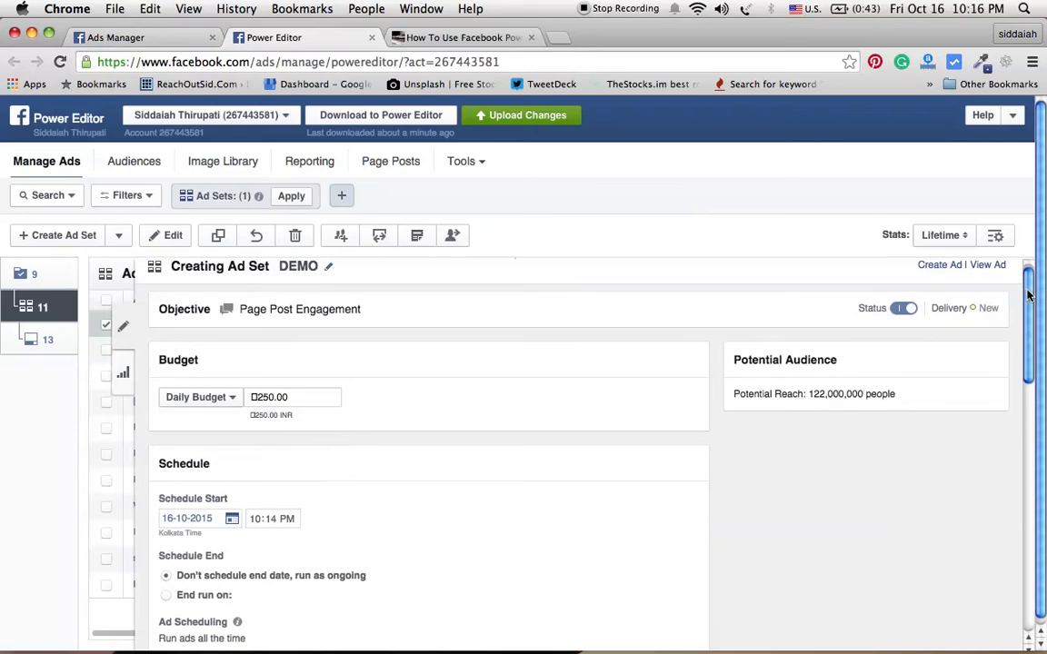
left_click_drag(1027, 293, 1026, 327)
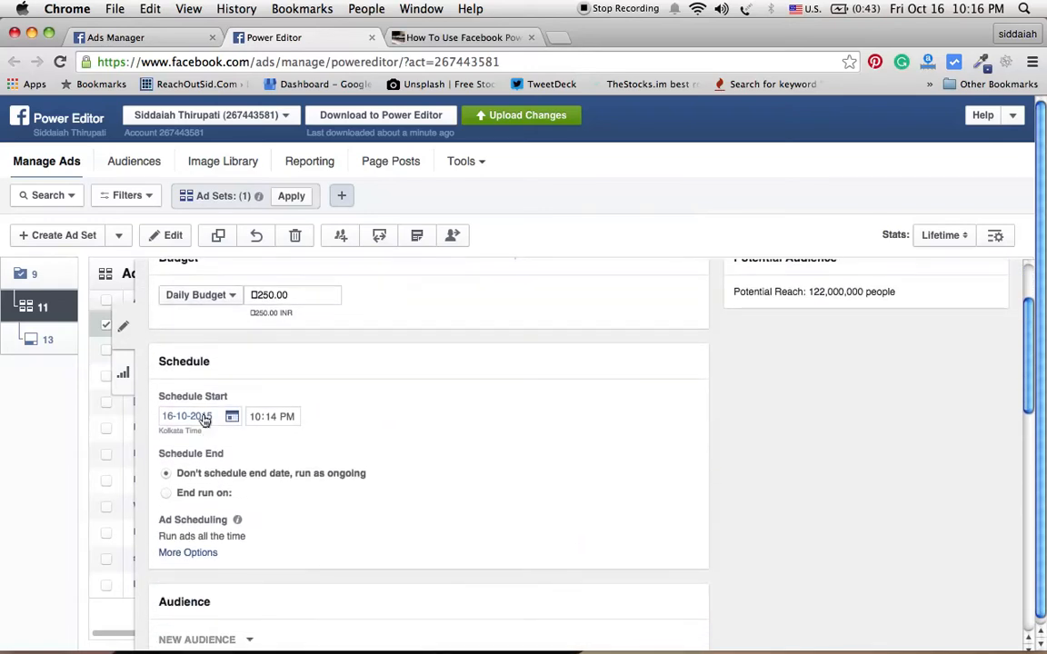
left_click(292, 297)
key("BackSpace")
key("BackSpace")
key("BackSpace")
key("BackSpace")
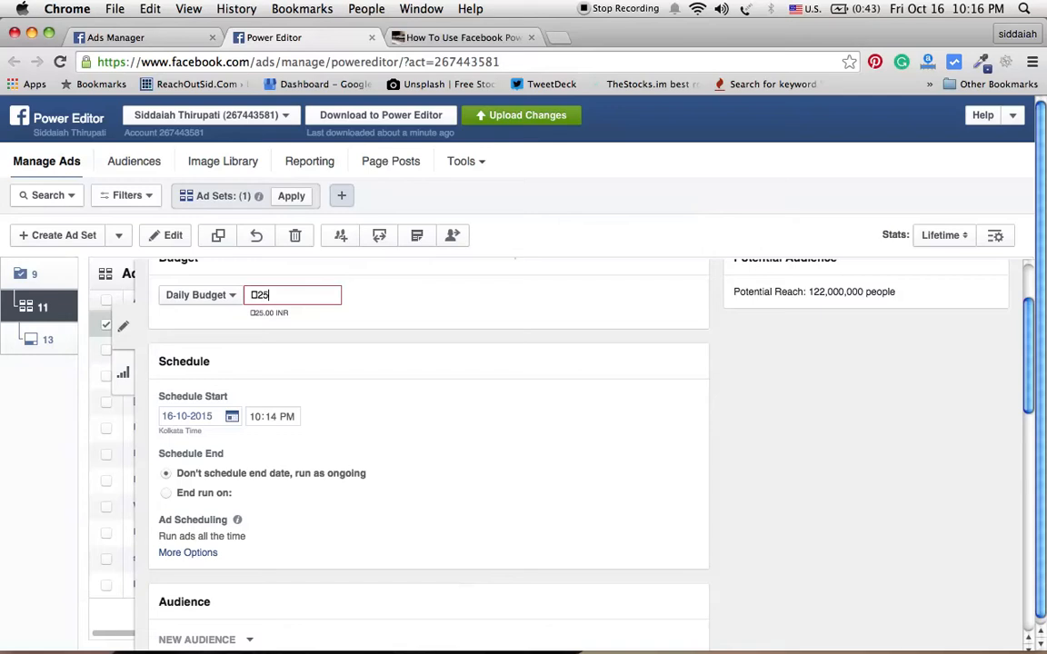
key("BackSpace")
key("BackSpace")
key("BackSpace")
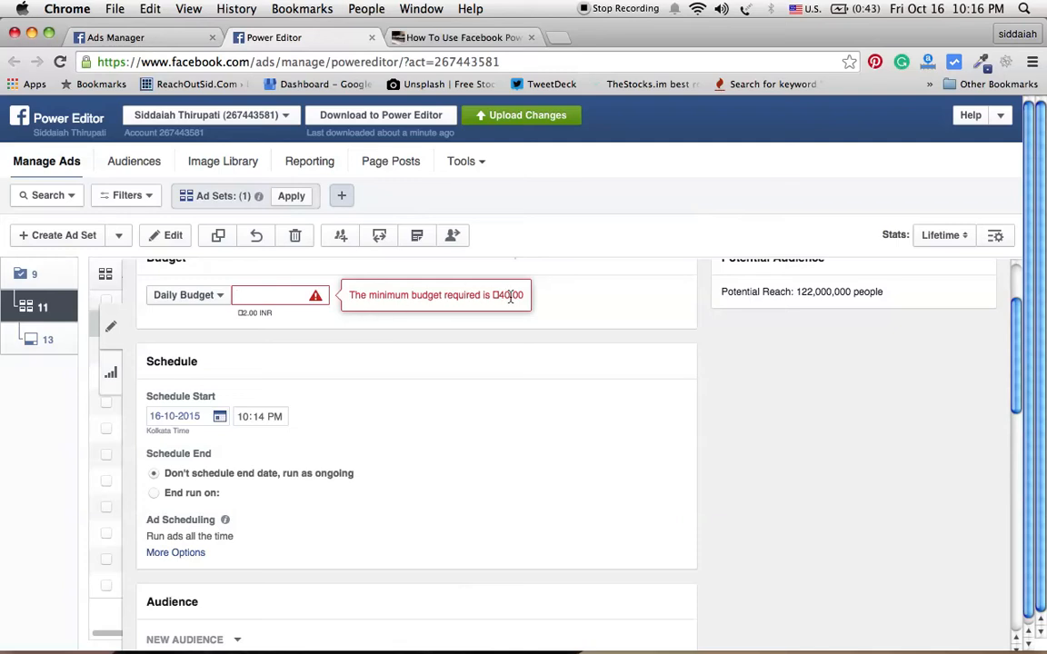
type("80")
left_click(543, 311)
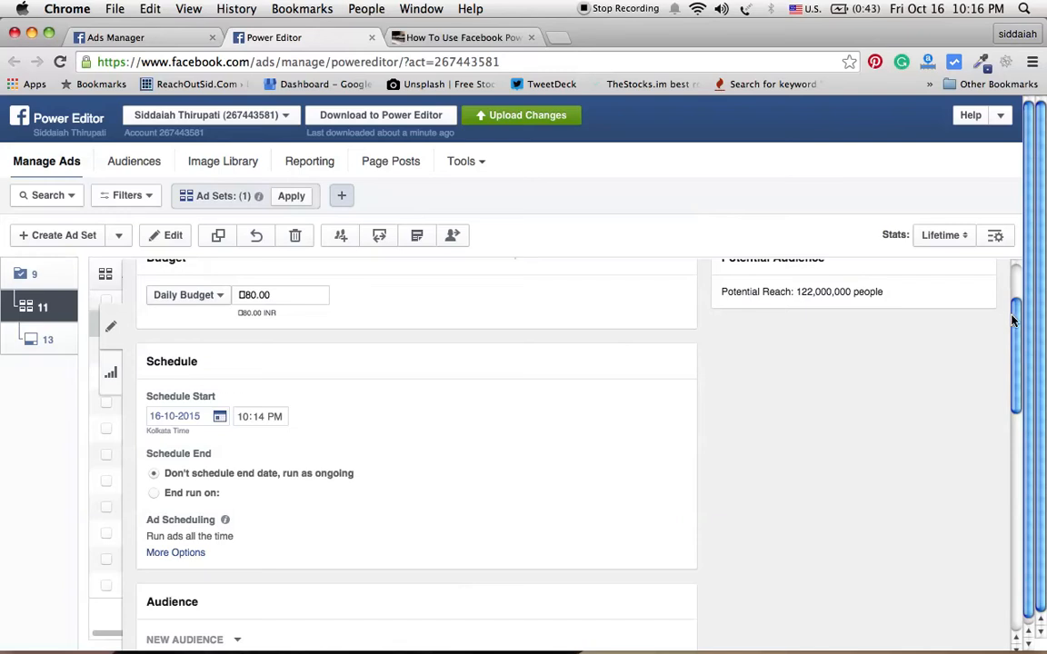
Step: Set the ad set's schedule to end on a specific date instead of running as ongoing
left_click_drag(1016, 323, 1018, 351)
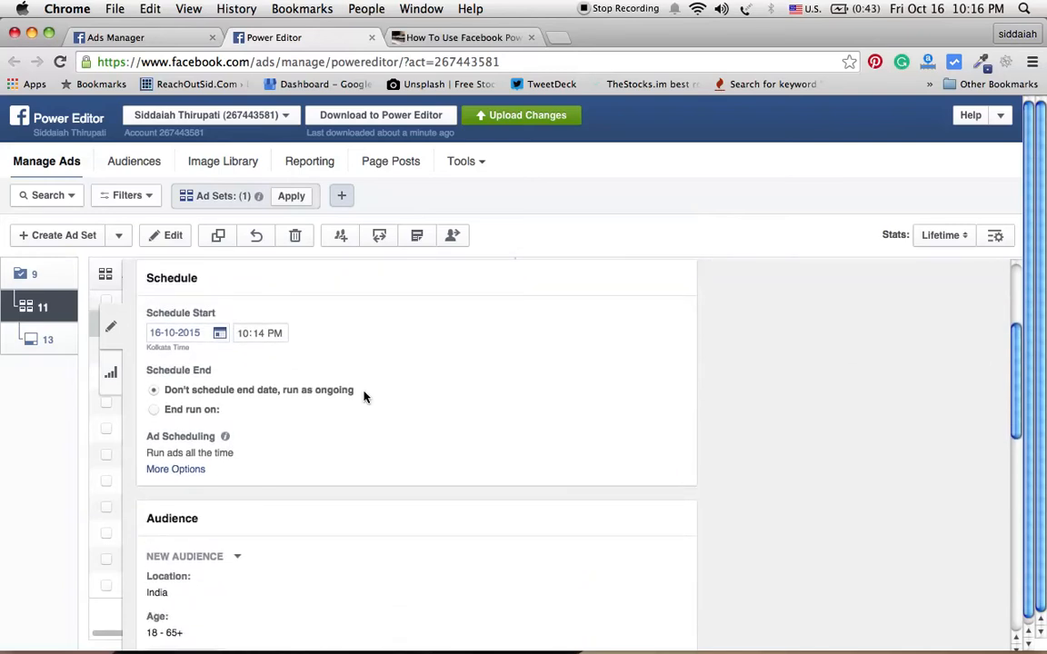
left_click(220, 336)
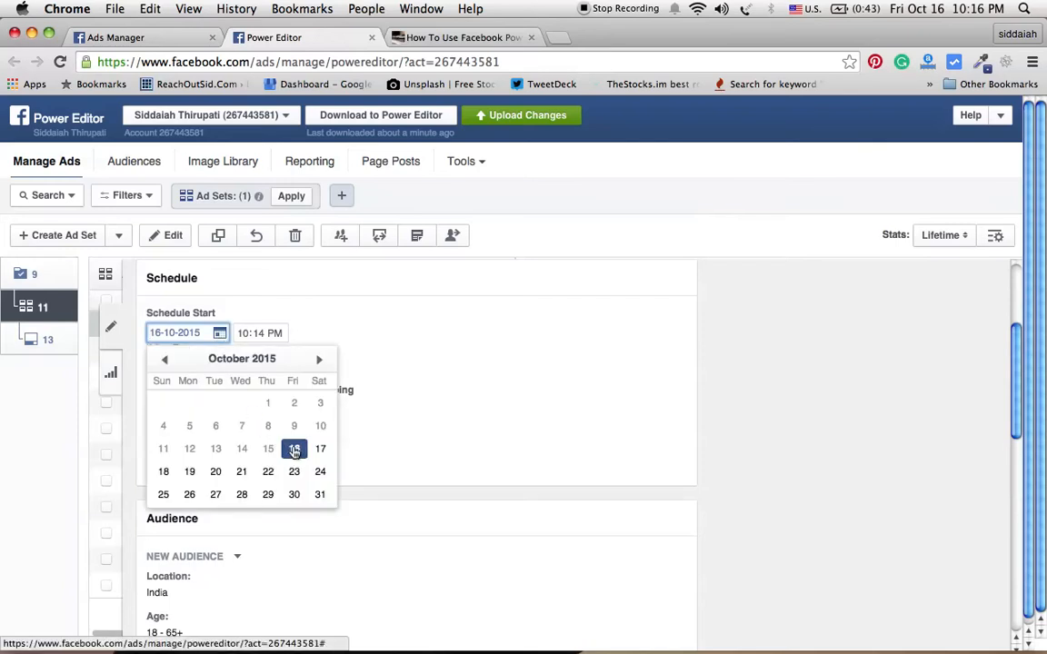
left_click(444, 361)
double_click(168, 370)
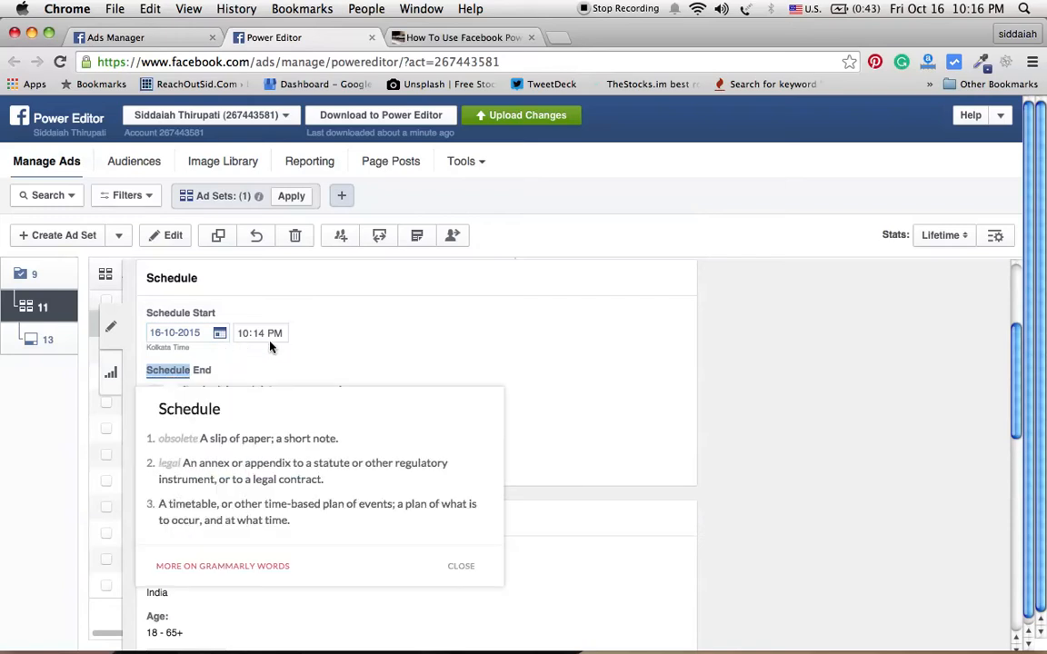
left_click(409, 269)
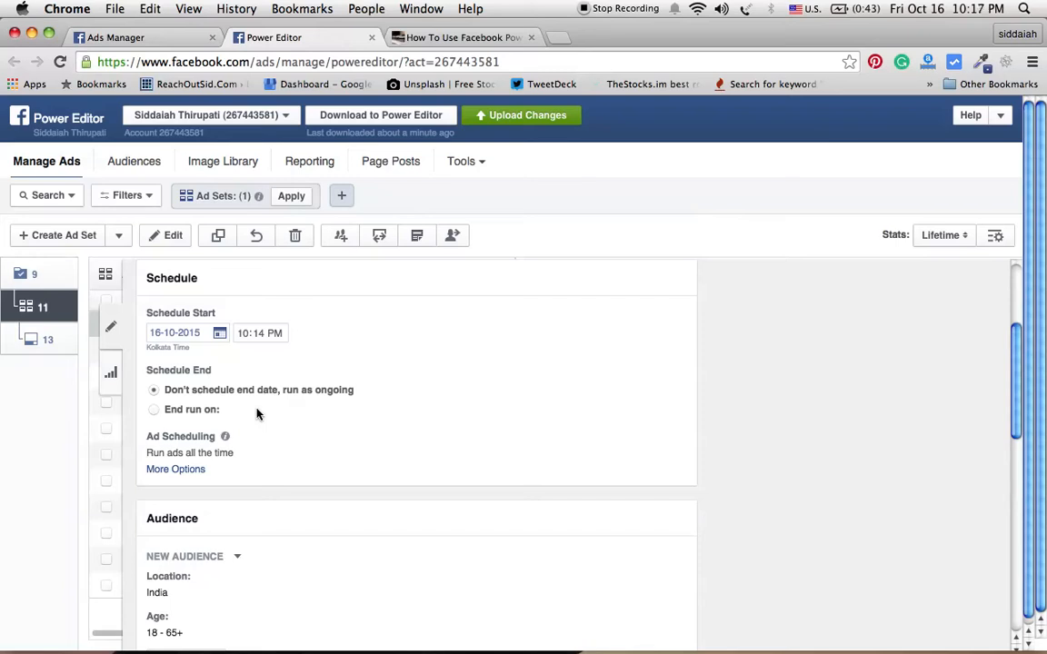
left_click(154, 411)
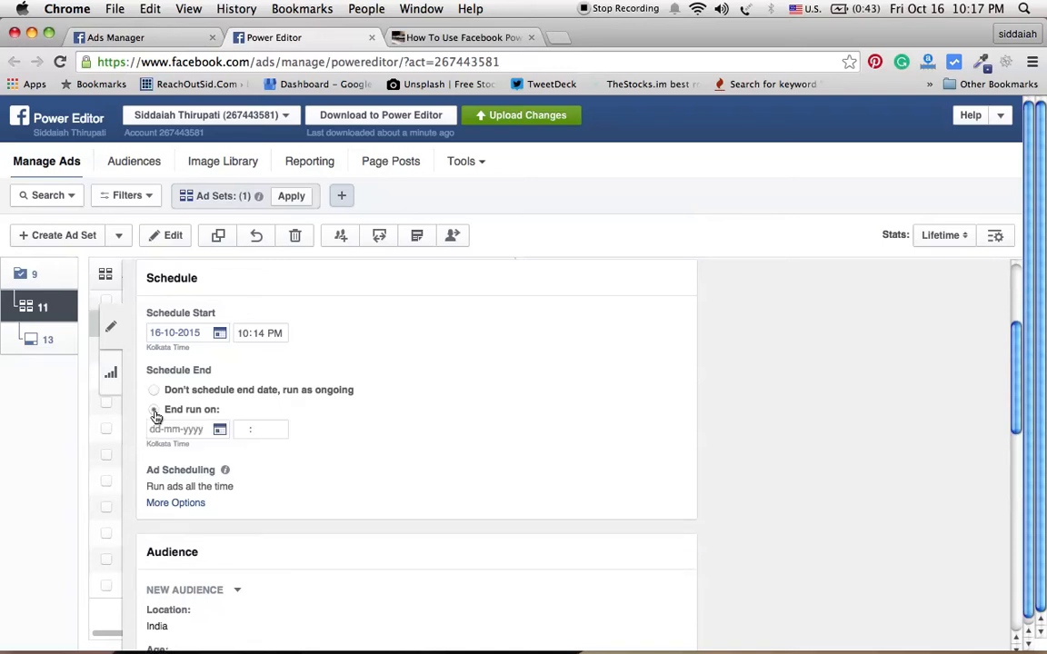
Step: Set the ad set's schedule end date to 17-10-2015 and edit the end time
left_click(220, 430)
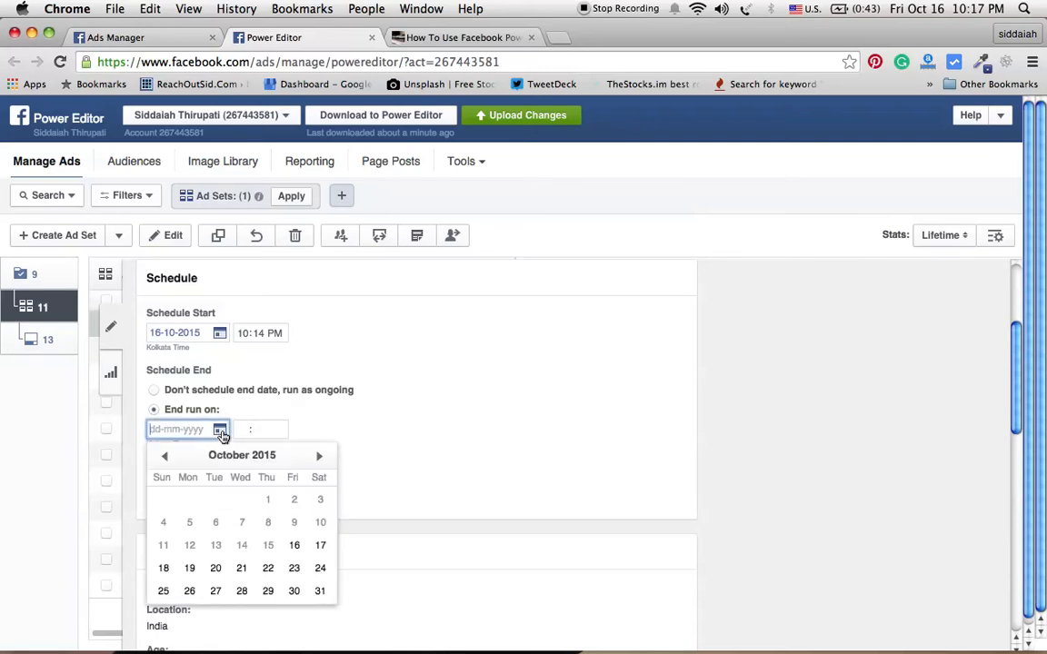
left_click(321, 546)
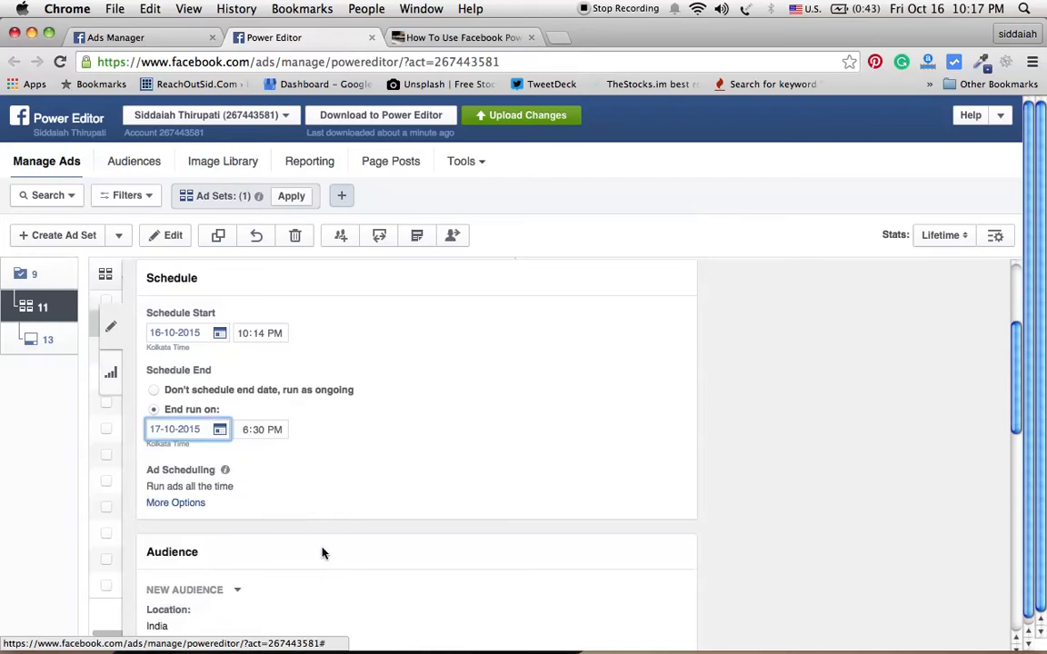
left_click(251, 434)
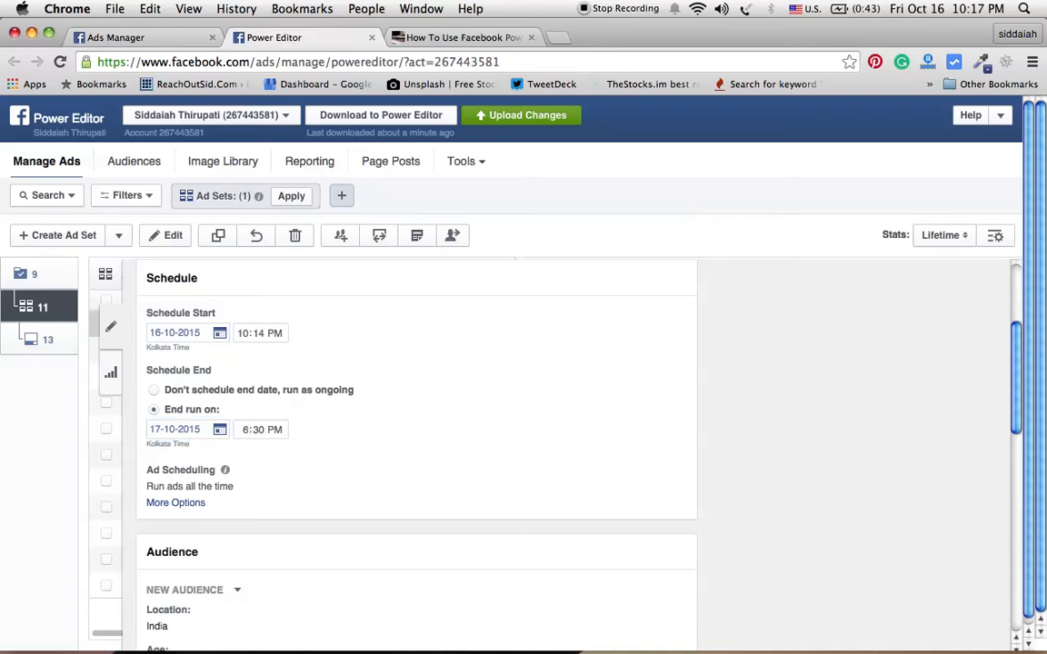
left_click(245, 433)
type("11")
left_click(325, 448)
Step: Open the ad set's audience editor and add United States and Australia as target locations
left_click_drag(1017, 407, 1024, 488)
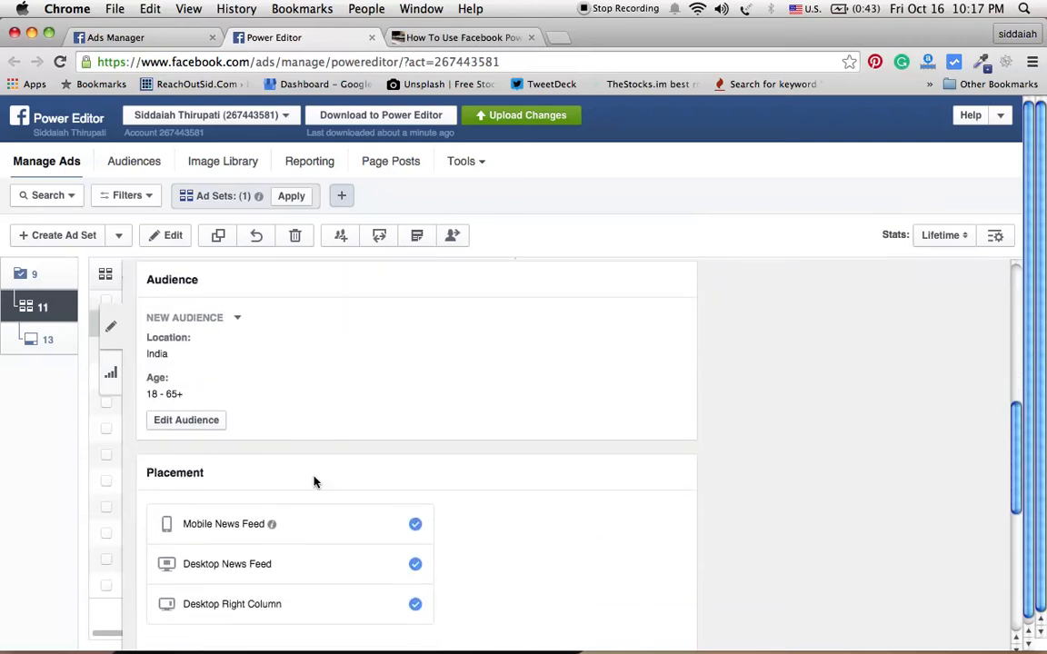
left_click(201, 427)
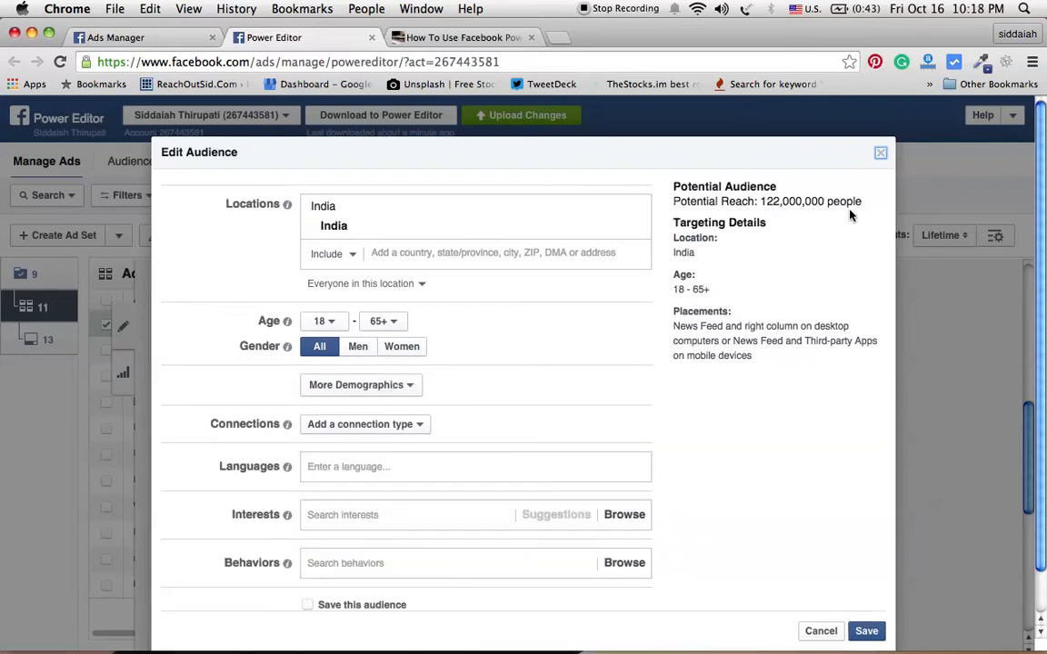
left_click(420, 255)
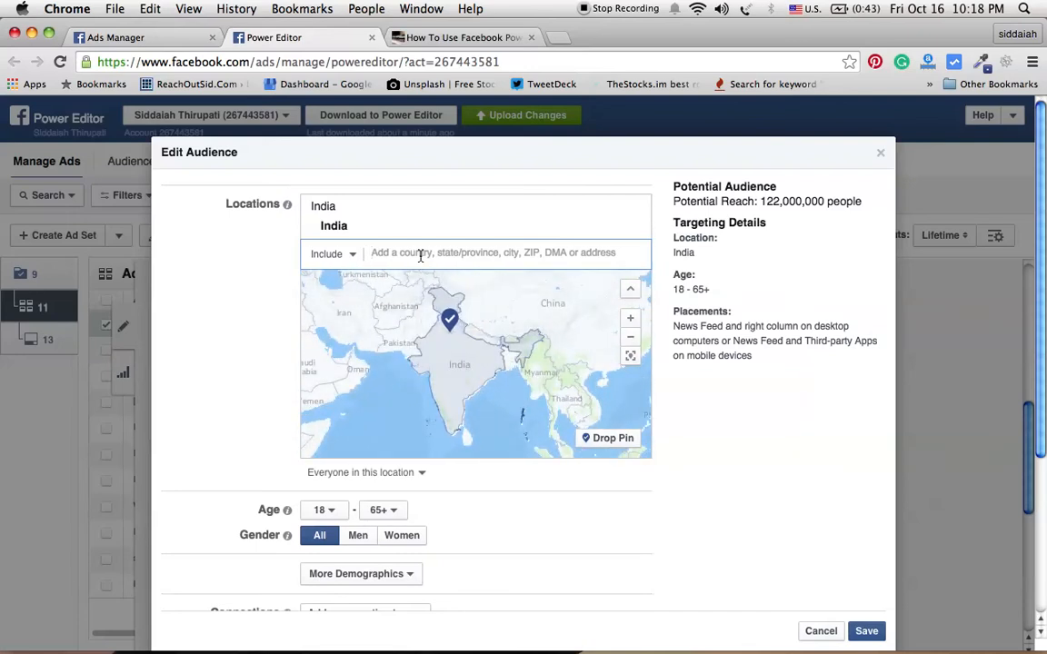
type("united ste")
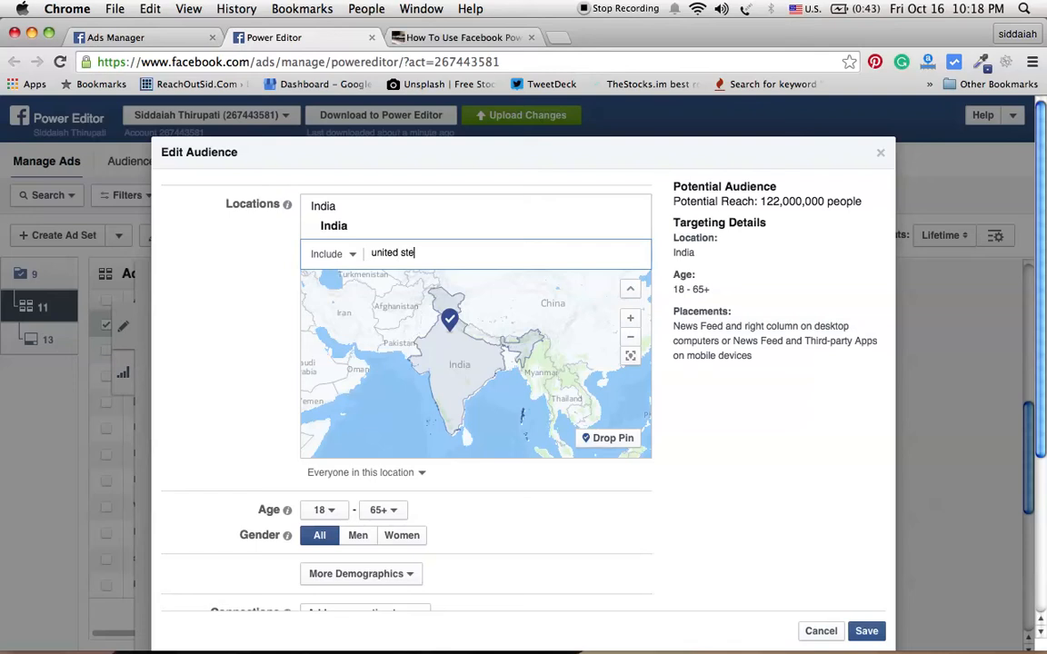
key("BackSpace")
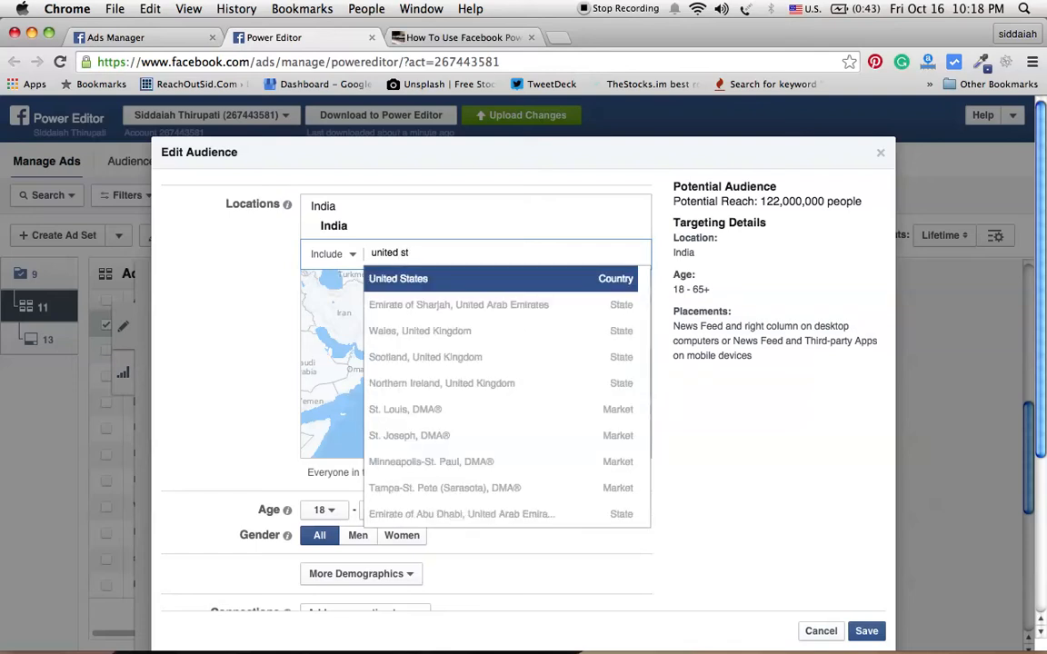
key("Return")
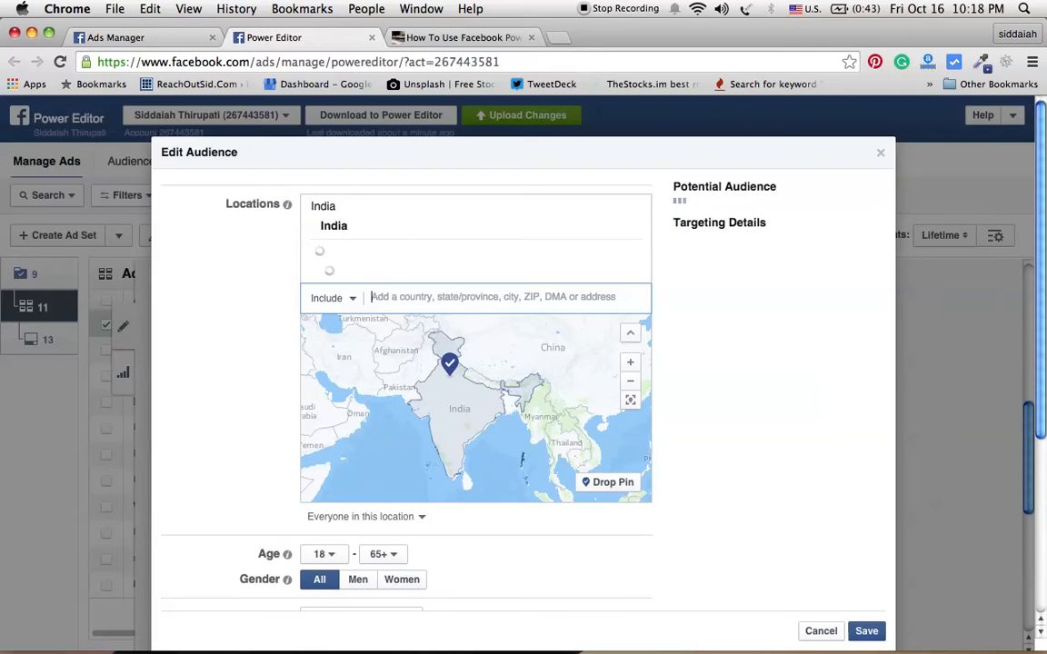
type("aust")
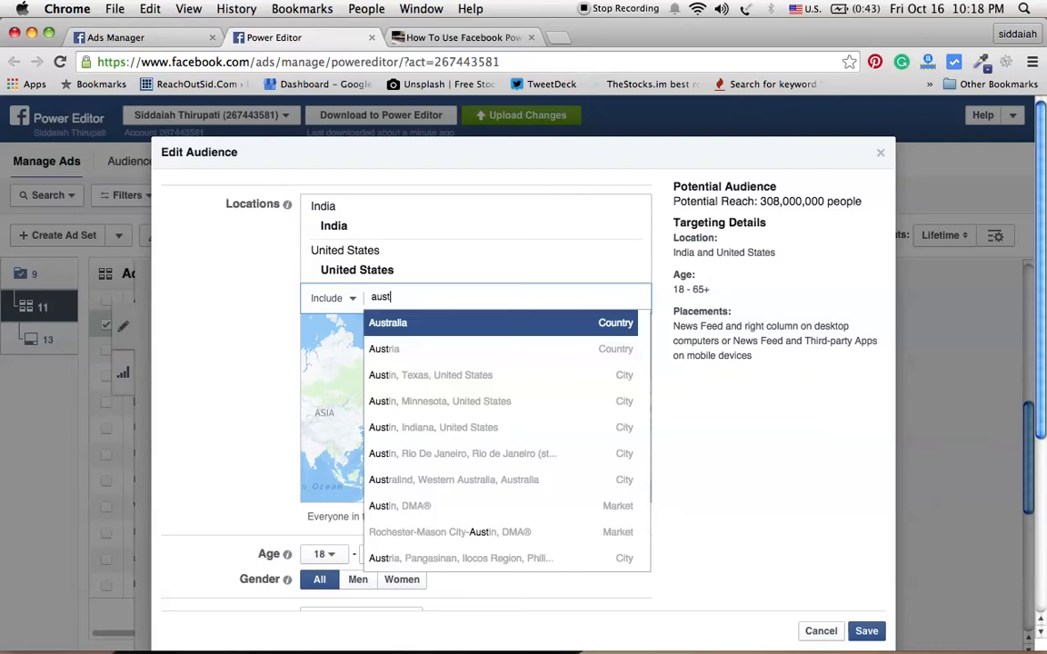
key("Return")
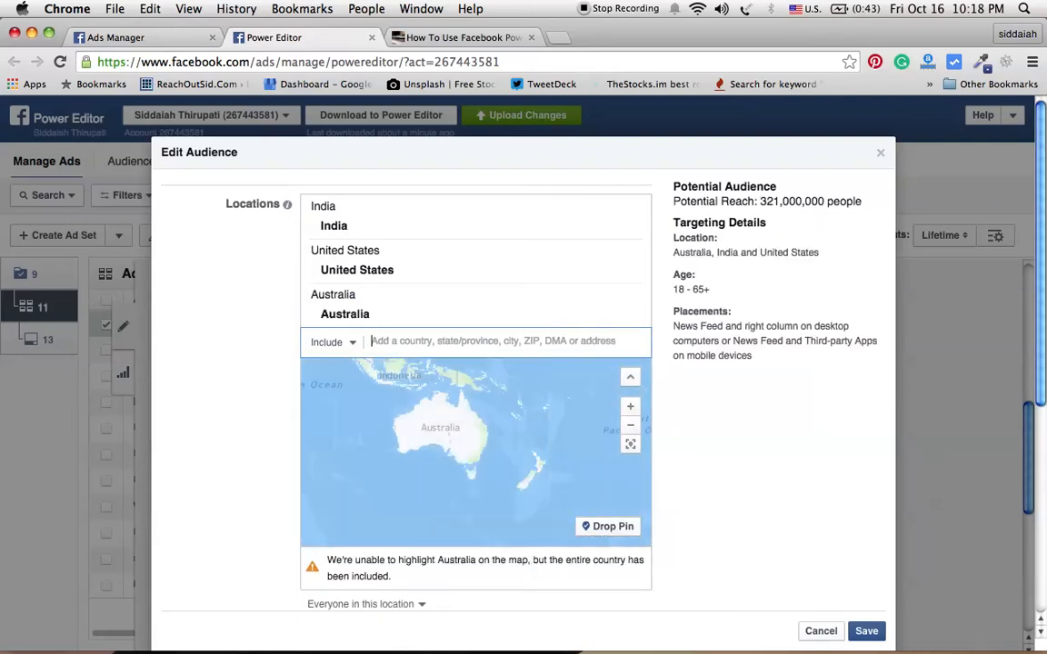
Step: Add Canada as a further target location
type("cna")
key("BackSpace")
key("BackSpace")
type("a")
type("a")
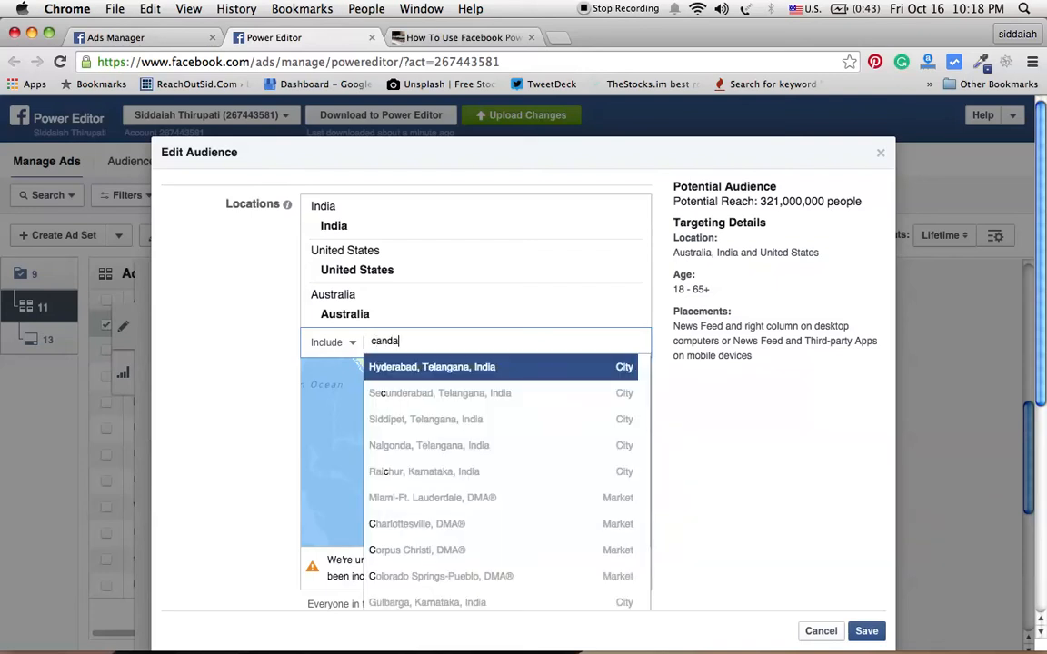
key("BackSpace")
key("BackSpace")
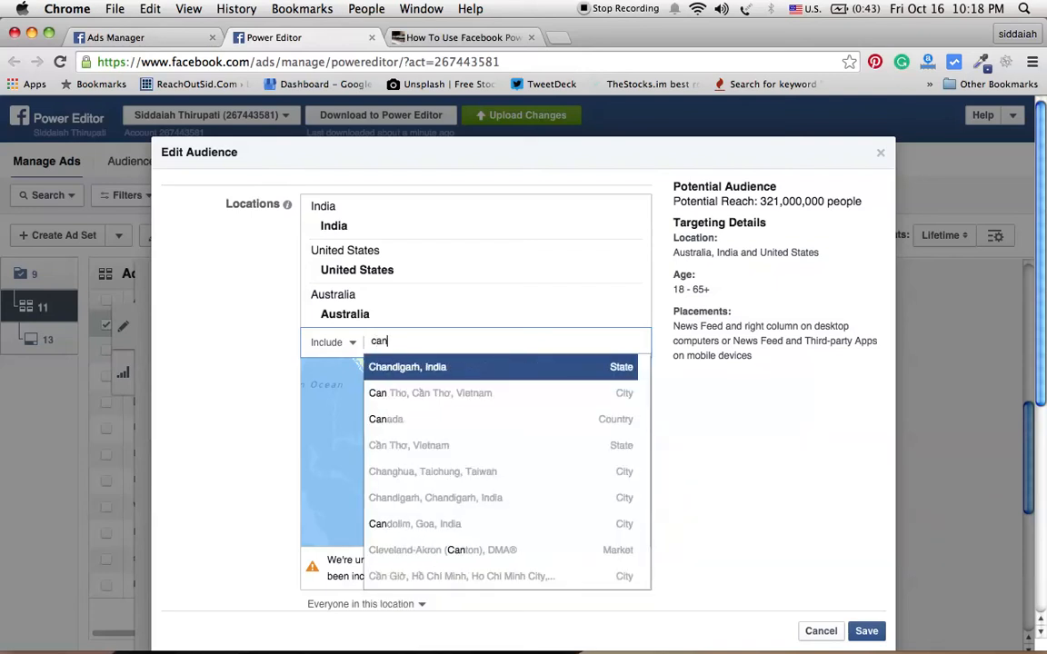
type("a")
key("Return")
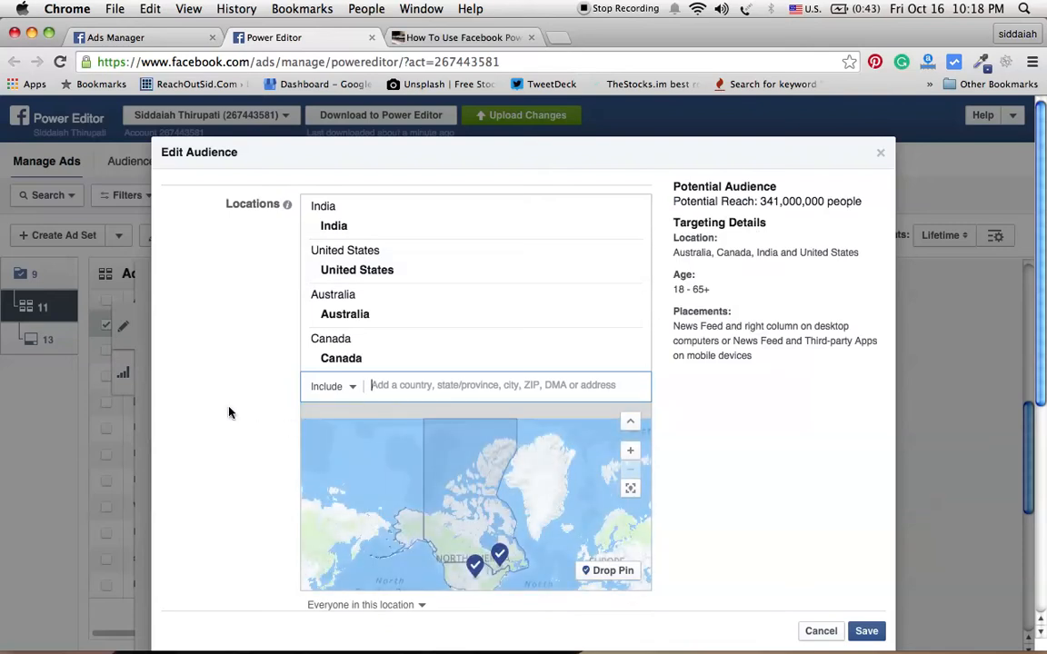
Step: Set the audience age range to 20 through 50
left_click(629, 426)
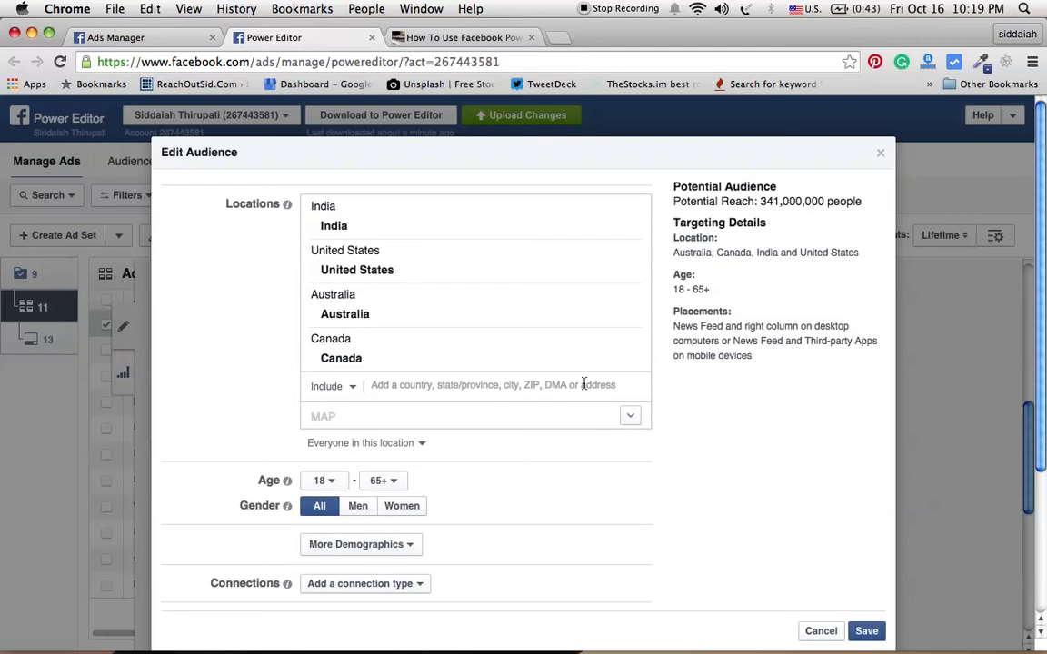
left_click(330, 483)
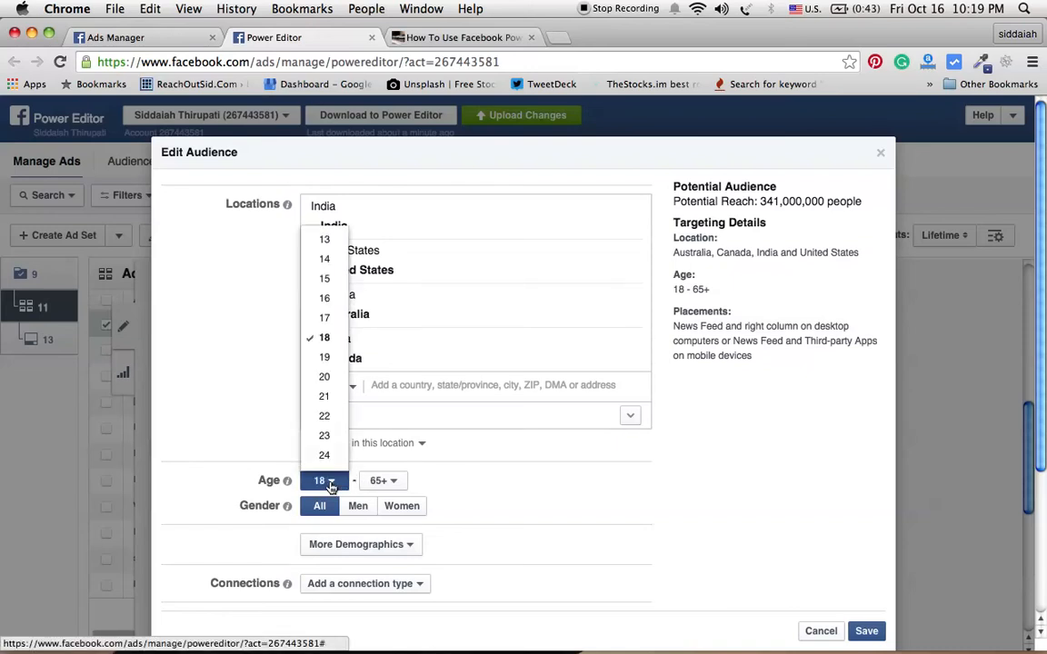
left_click(324, 377)
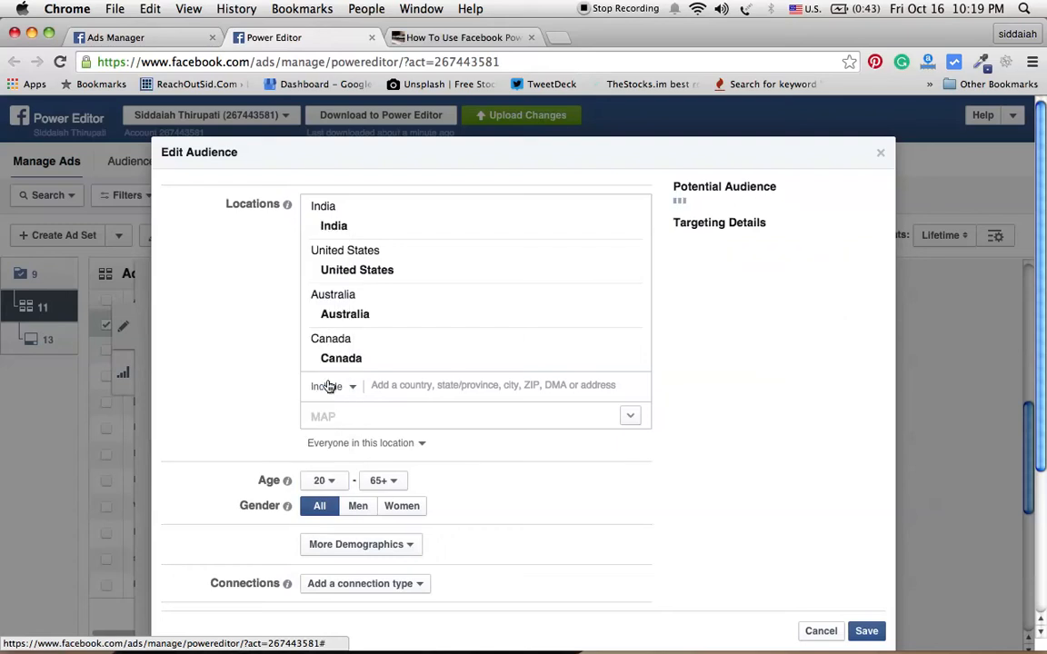
left_click(392, 481)
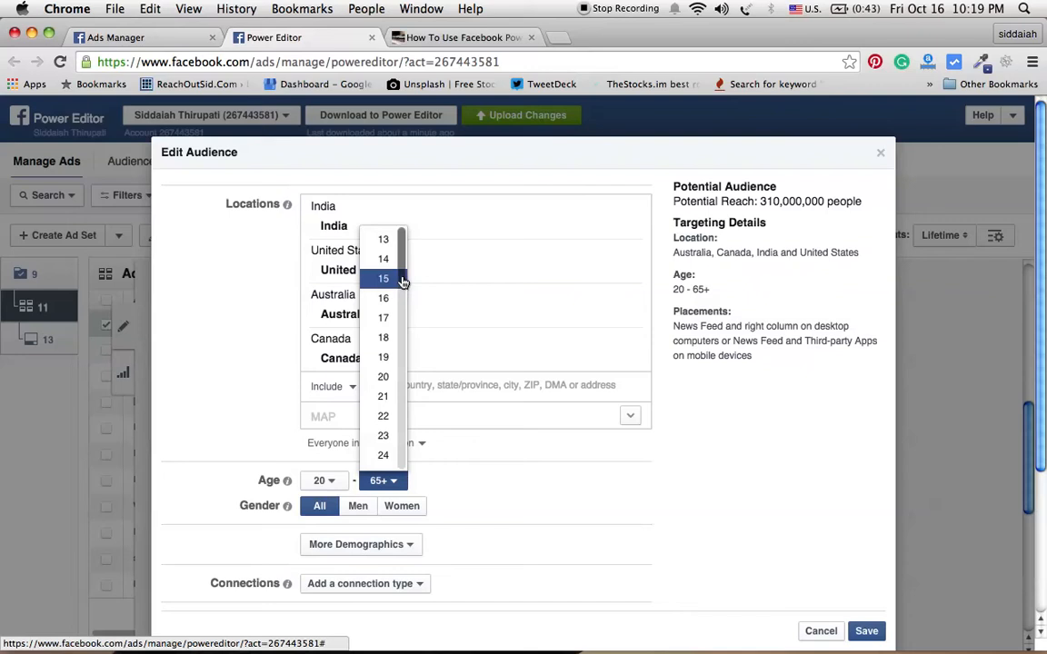
left_click_drag(402, 282, 416, 409)
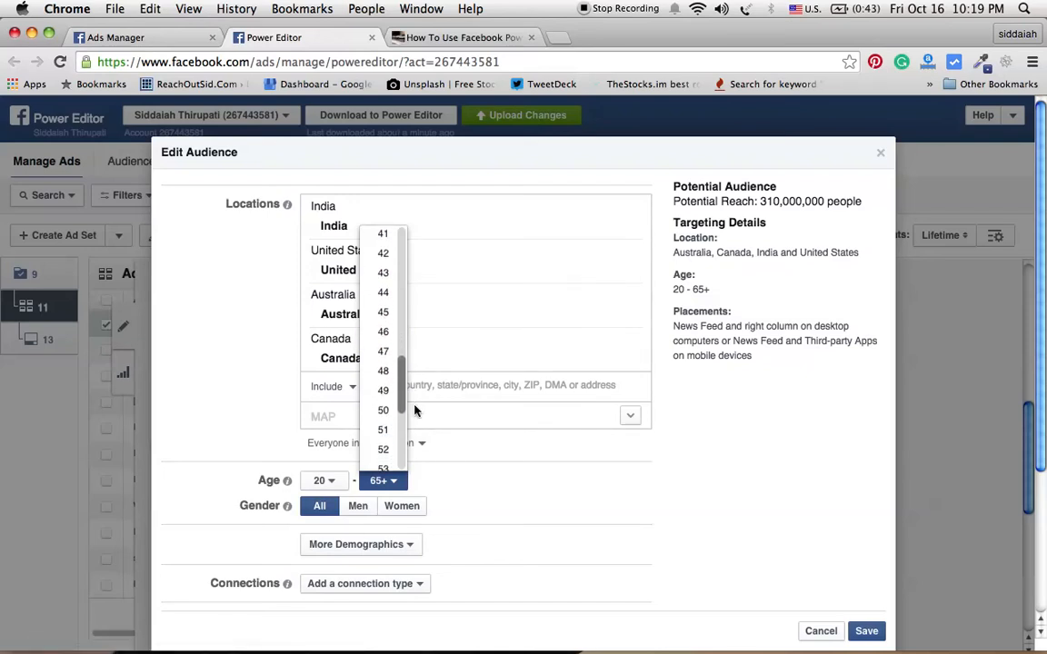
left_click(388, 413)
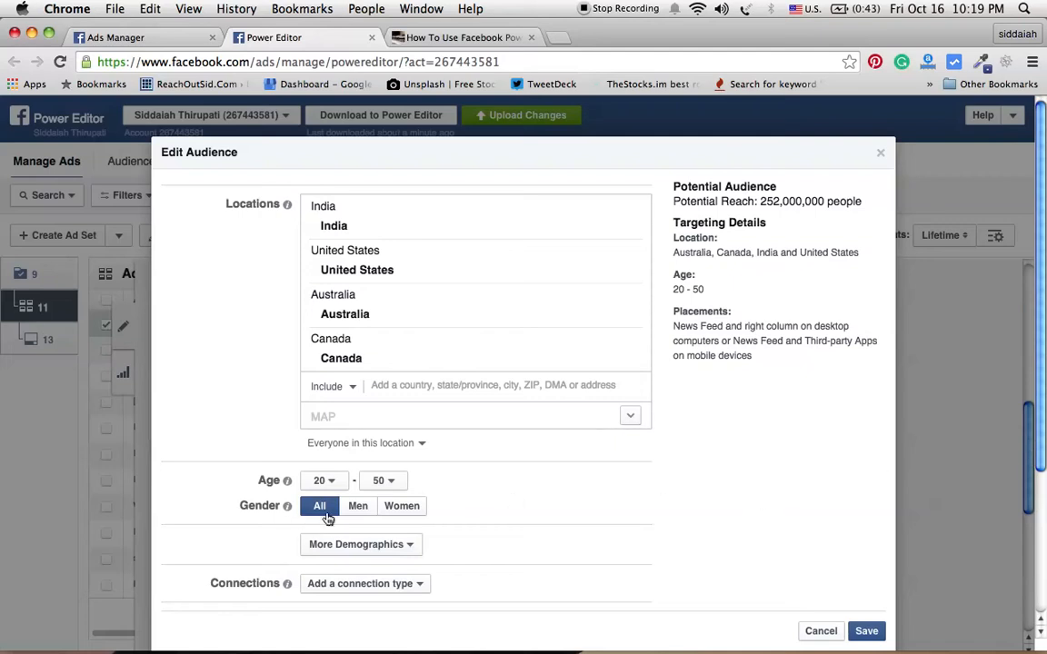
Step: Choose Advanced Combinations as the audience's connection type
left_click(409, 546)
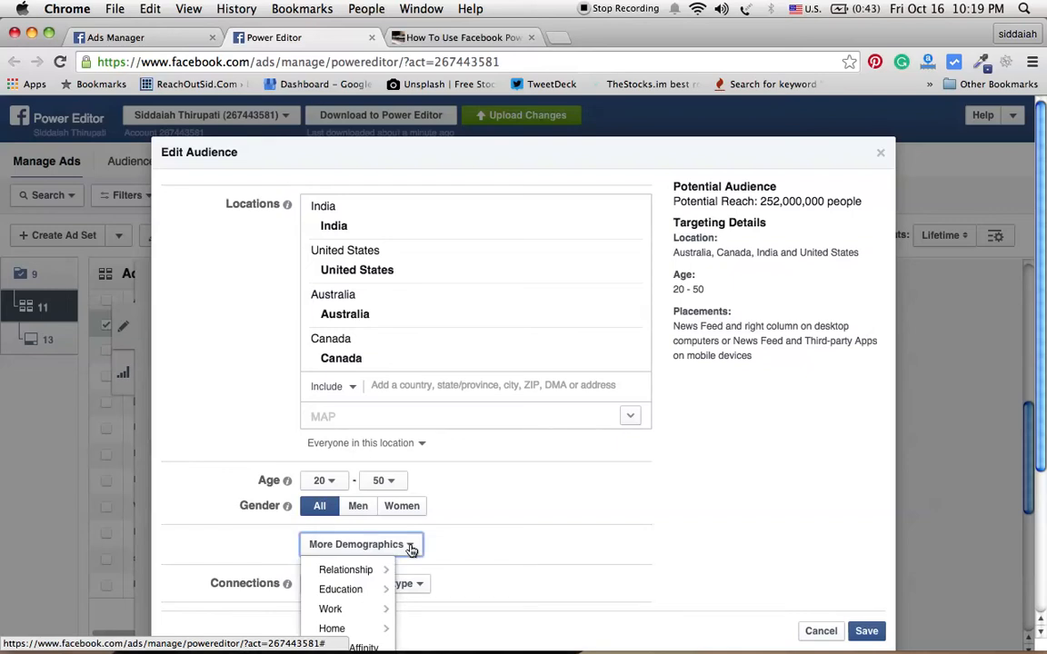
left_click(411, 550)
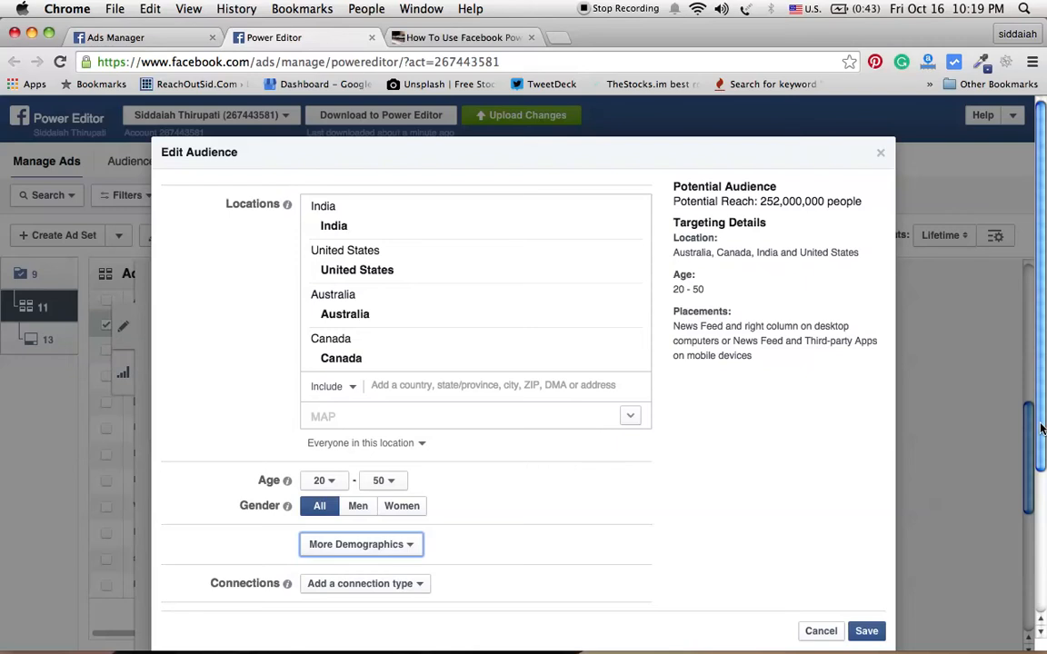
scroll(1041, 428, "down", 2)
left_click_drag(1039, 472, 1037, 600)
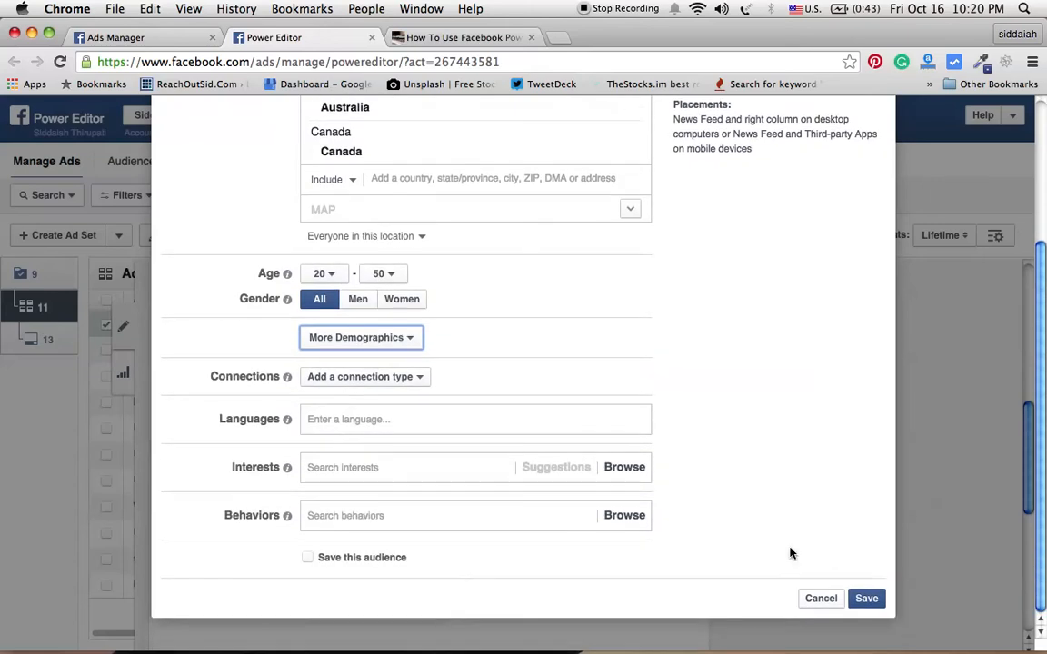
mouse_move(287, 381)
left_click(420, 382)
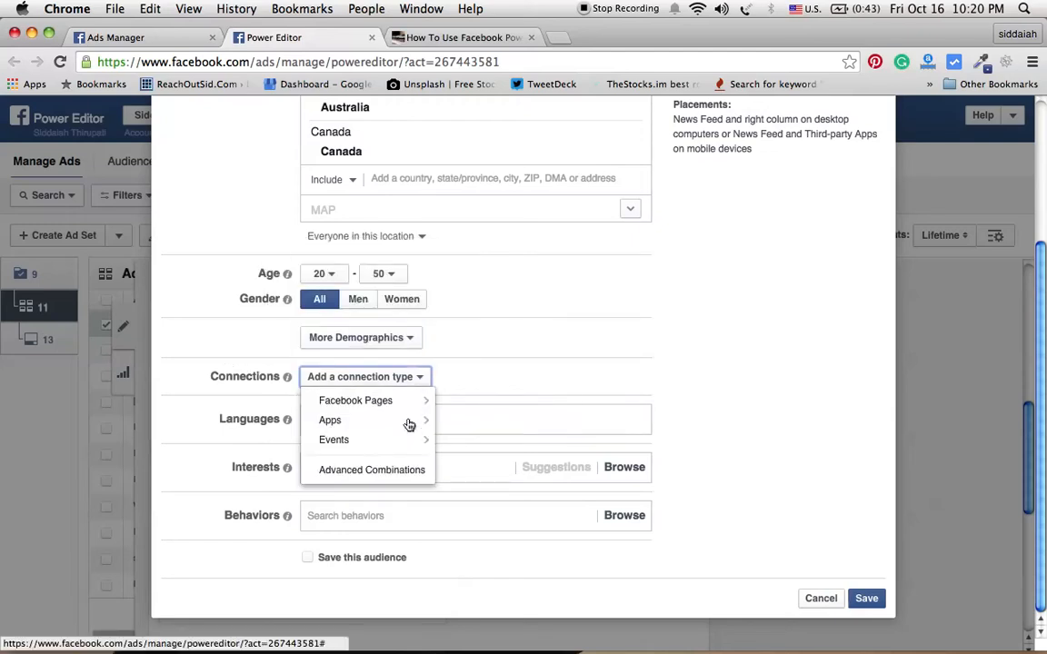
left_click(401, 471)
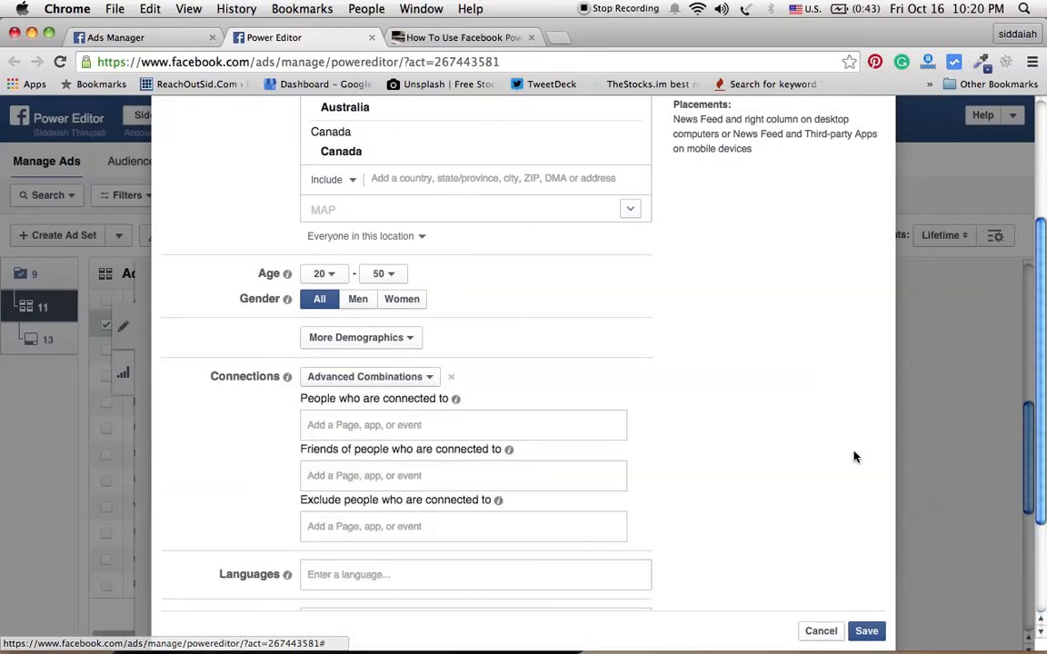
Step: Enter social media examiner as the Page people must be connected to
left_click(367, 427)
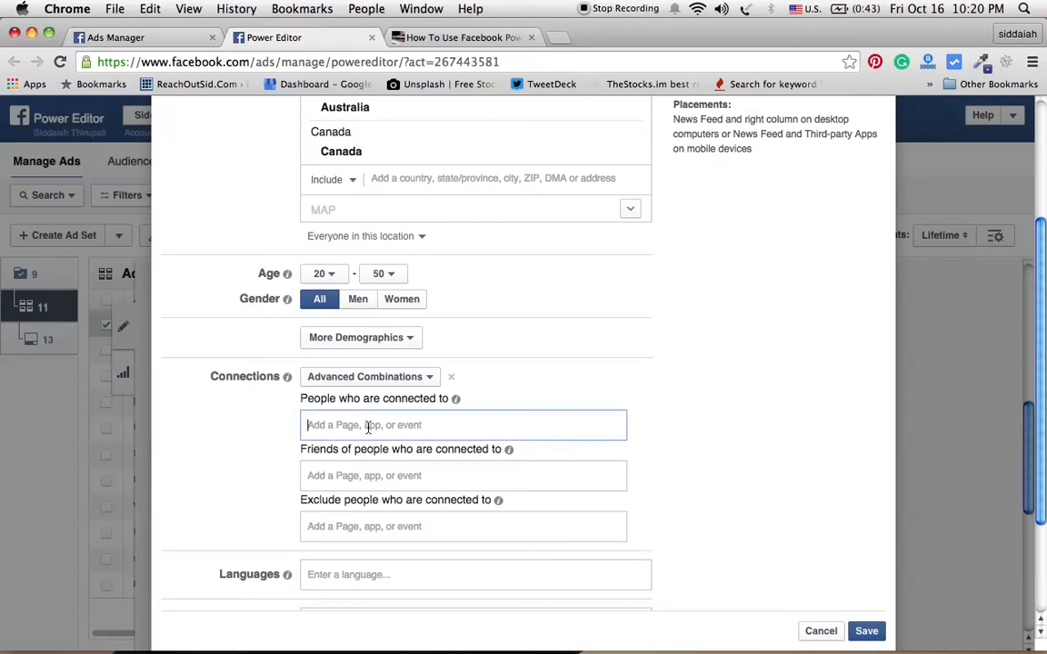
type("social")
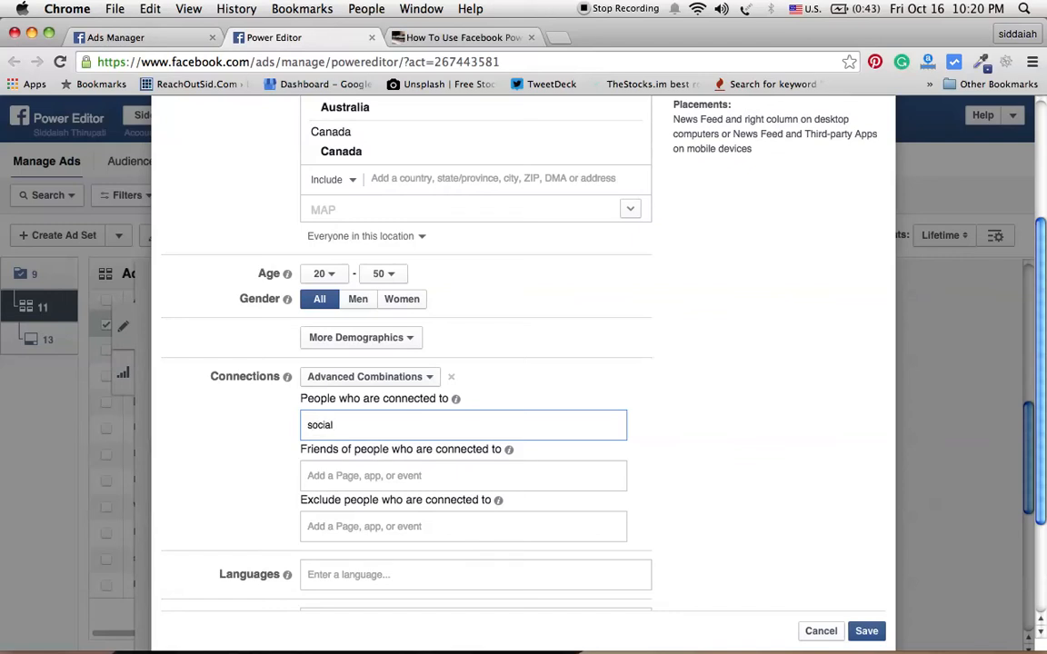
type(" media examiner,")
left_click(337, 479)
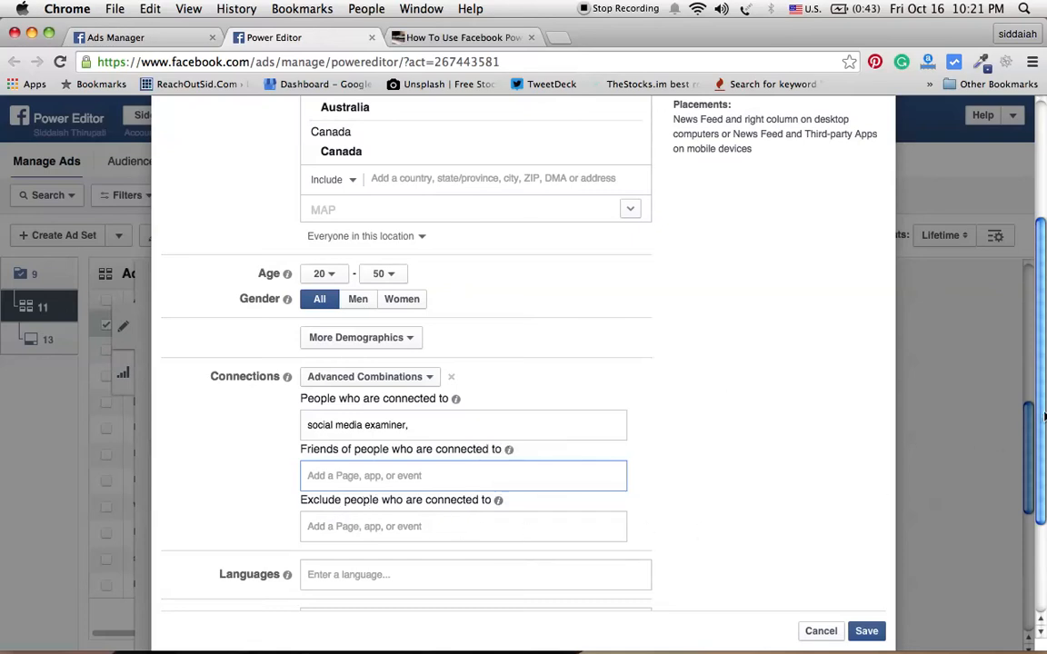
Step: Add English (All) as the audience language
left_click_drag(1042, 417, 1042, 516)
left_click(353, 422)
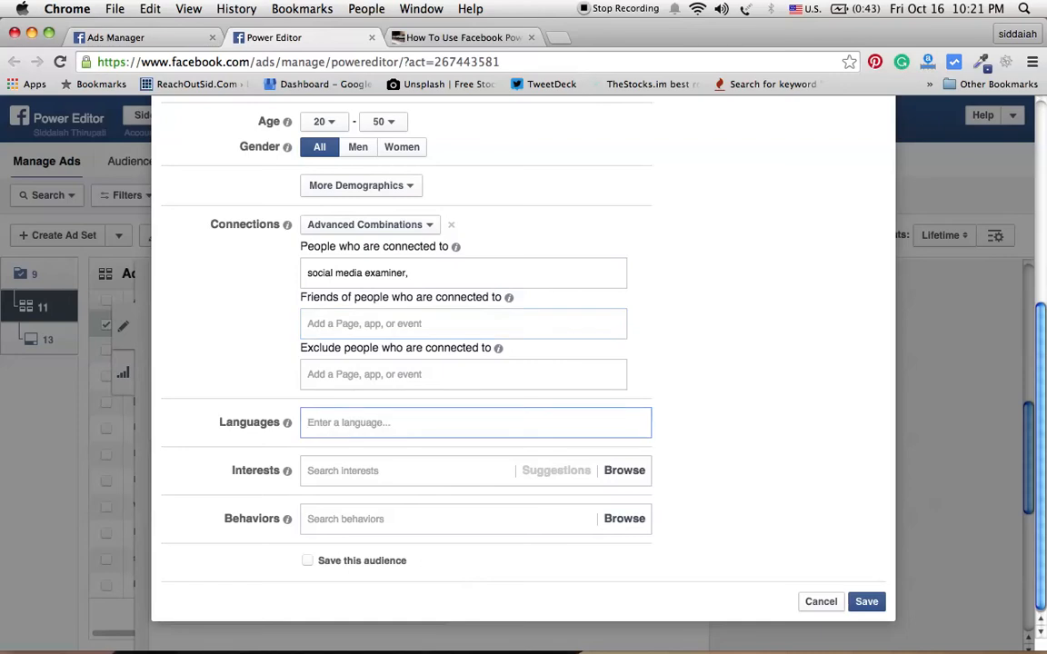
type("e")
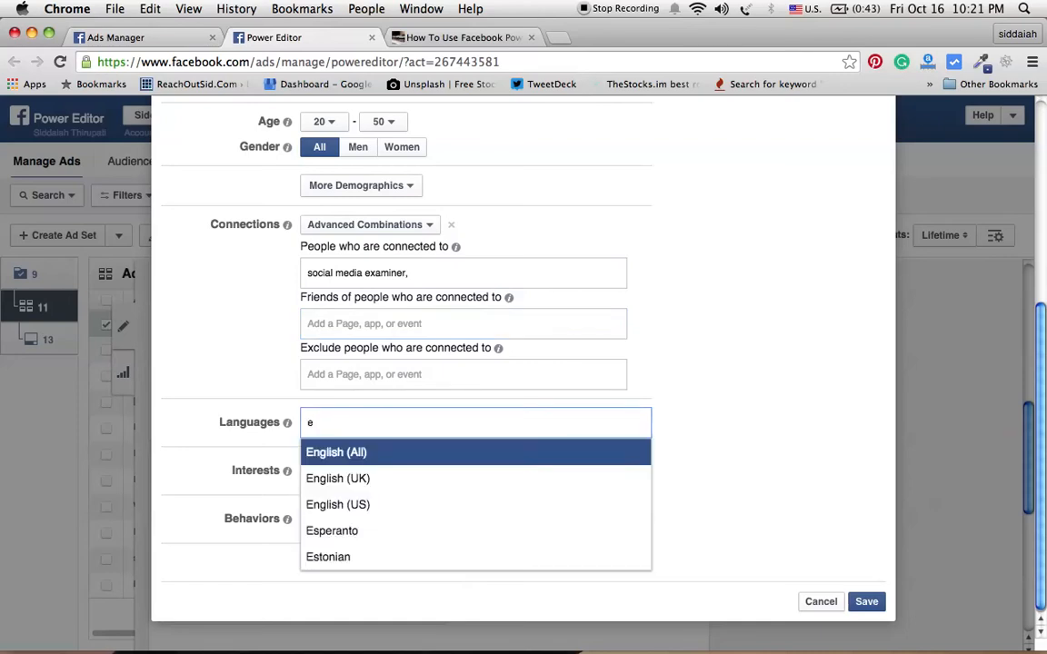
left_click(351, 457)
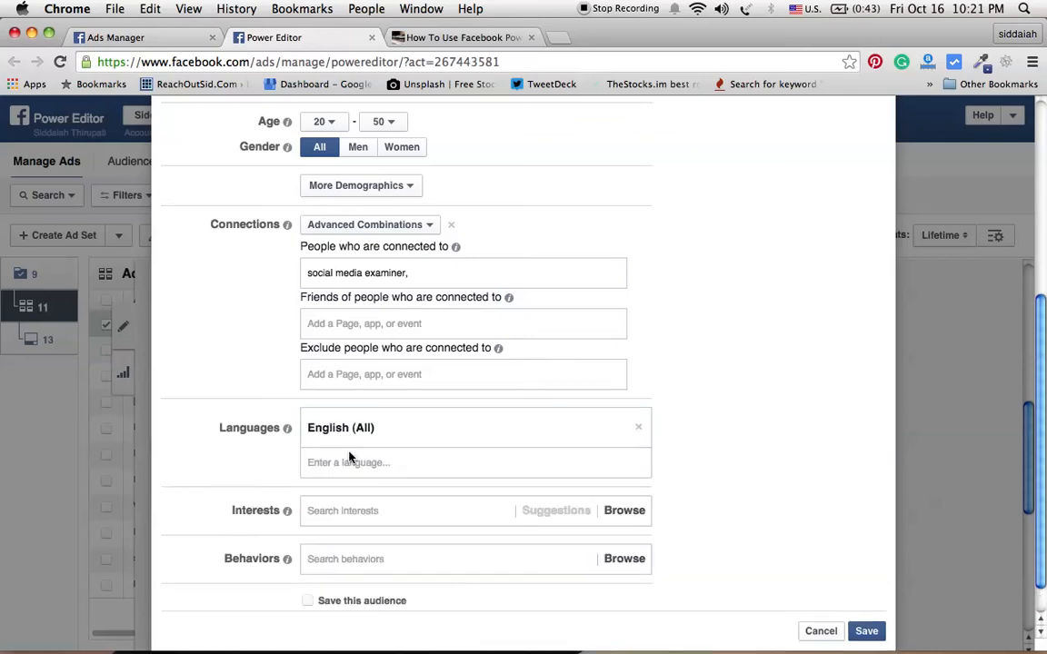
Step: Add social media examiner (News/Media Website) as an interest in the audience targeting
left_click(397, 513)
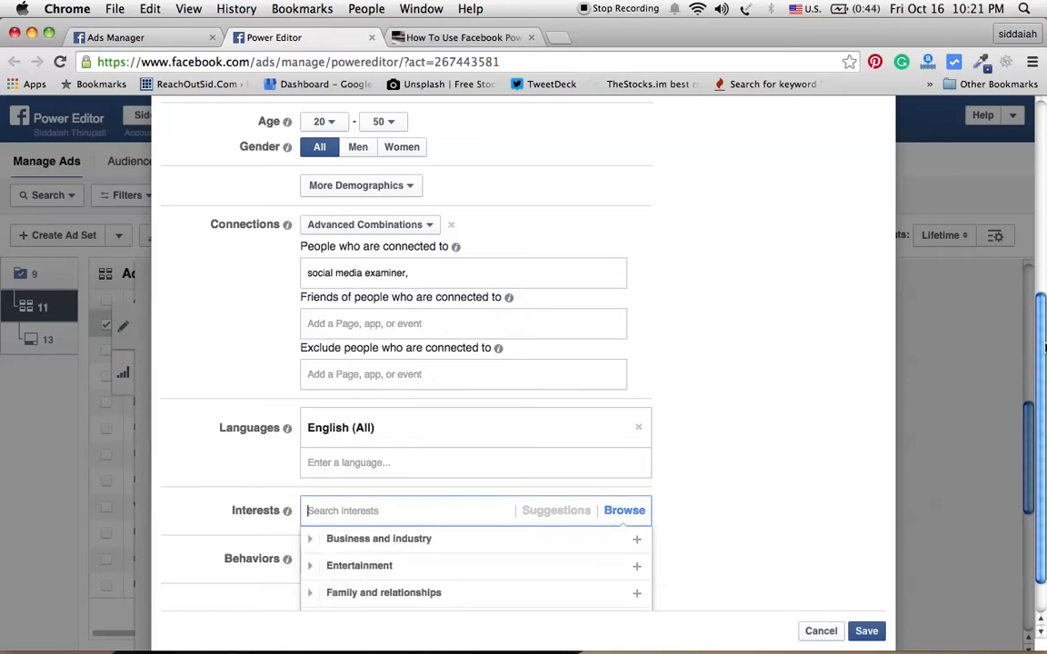
left_click_drag(1042, 348, 1042, 381)
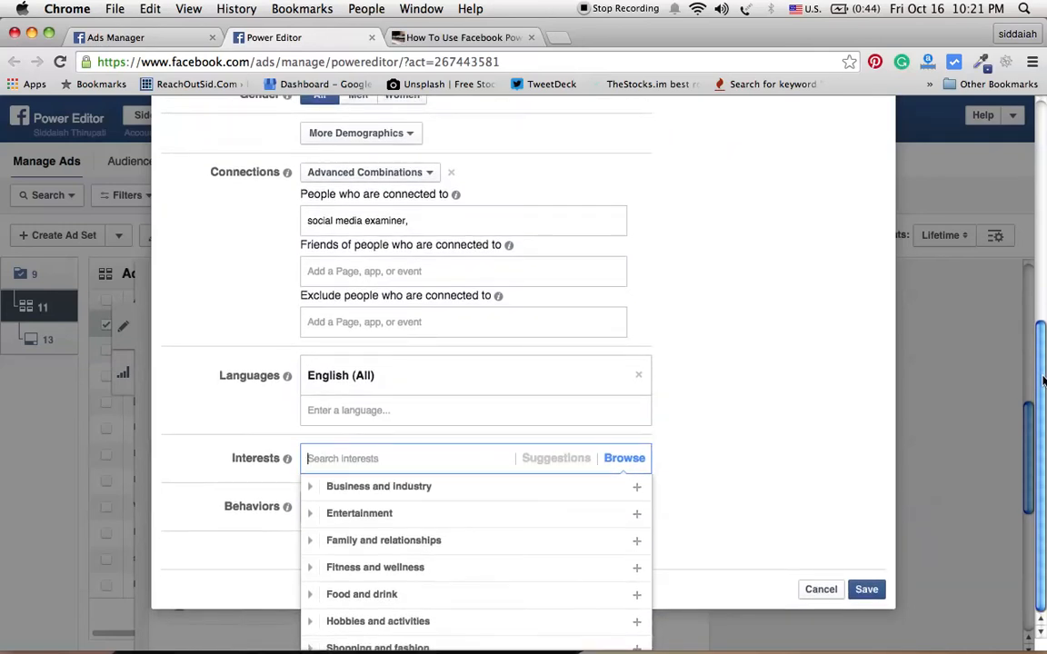
type("socia")
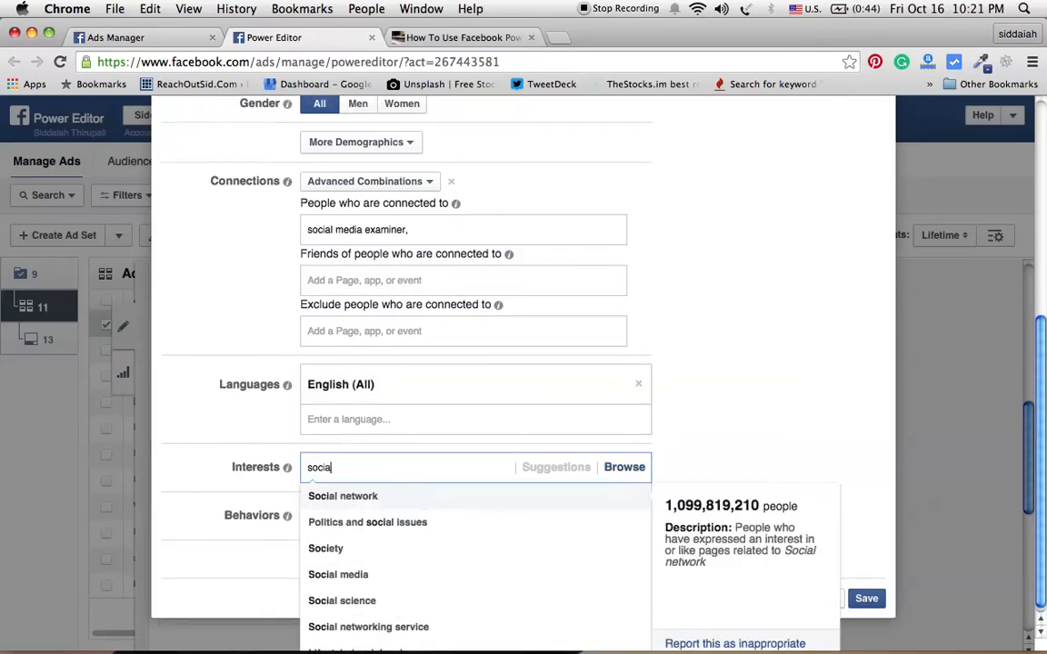
type("l exa")
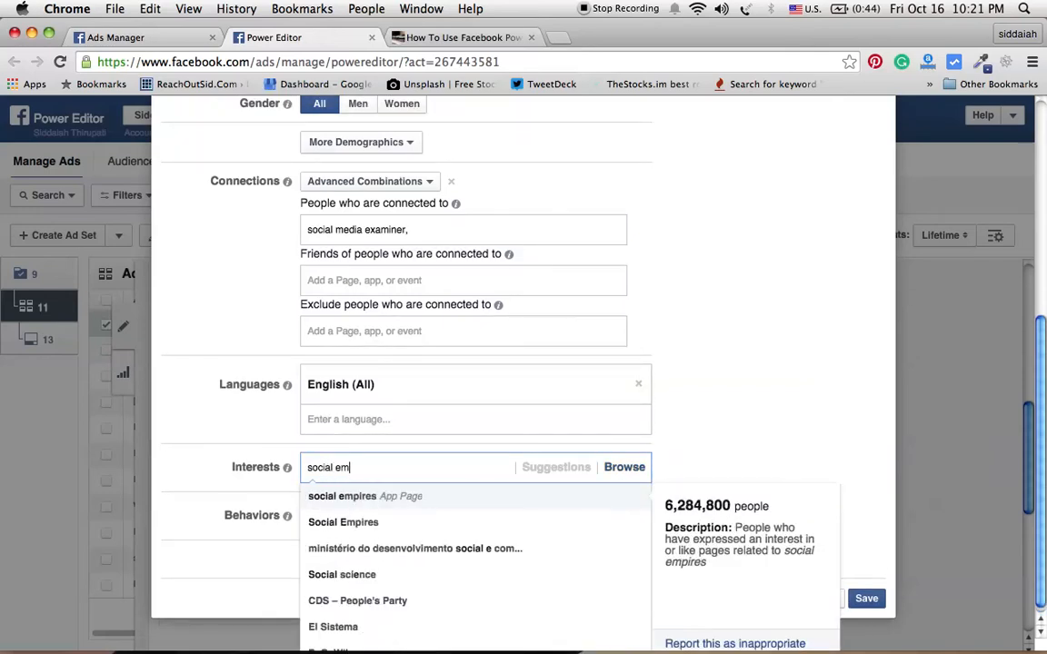
type("m")
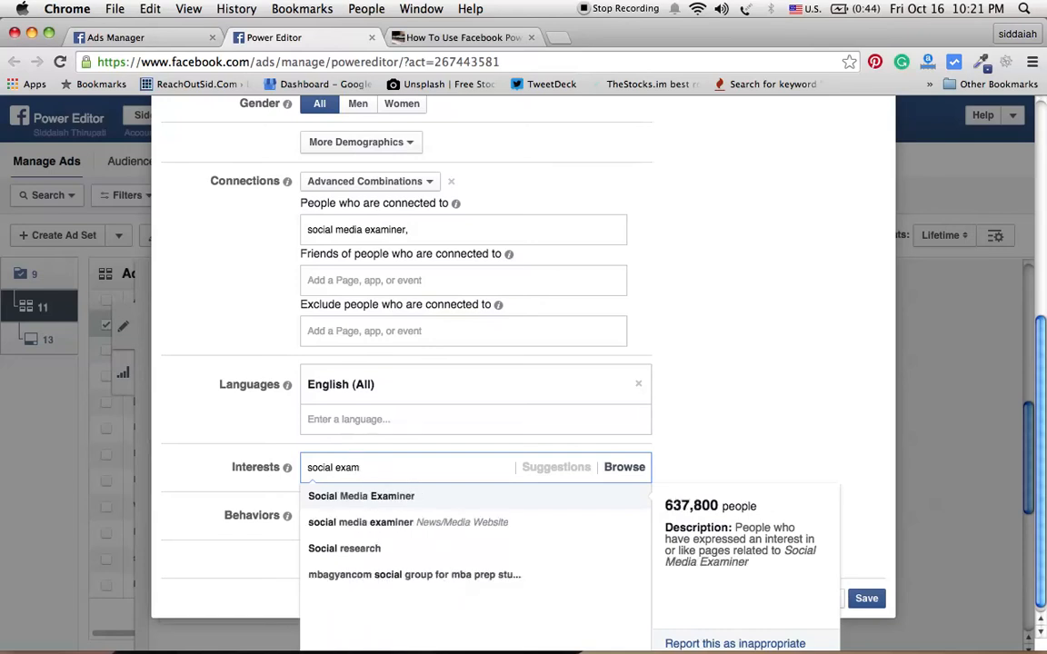
left_click(385, 524)
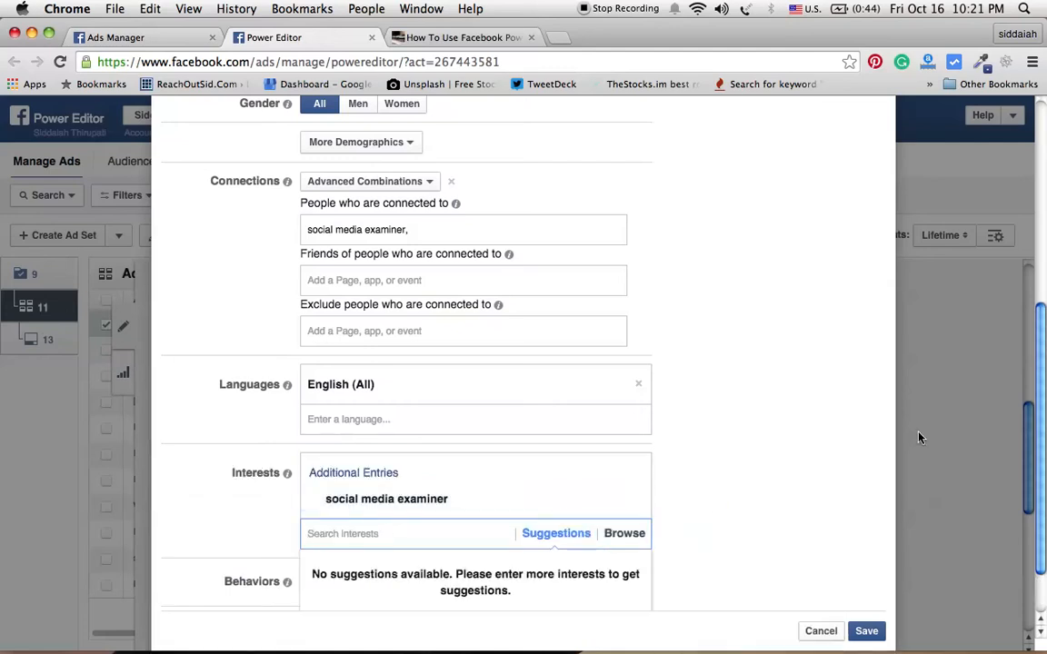
Step: Review the edited audience settings and save them
left_click_drag(1043, 386, 1043, 434)
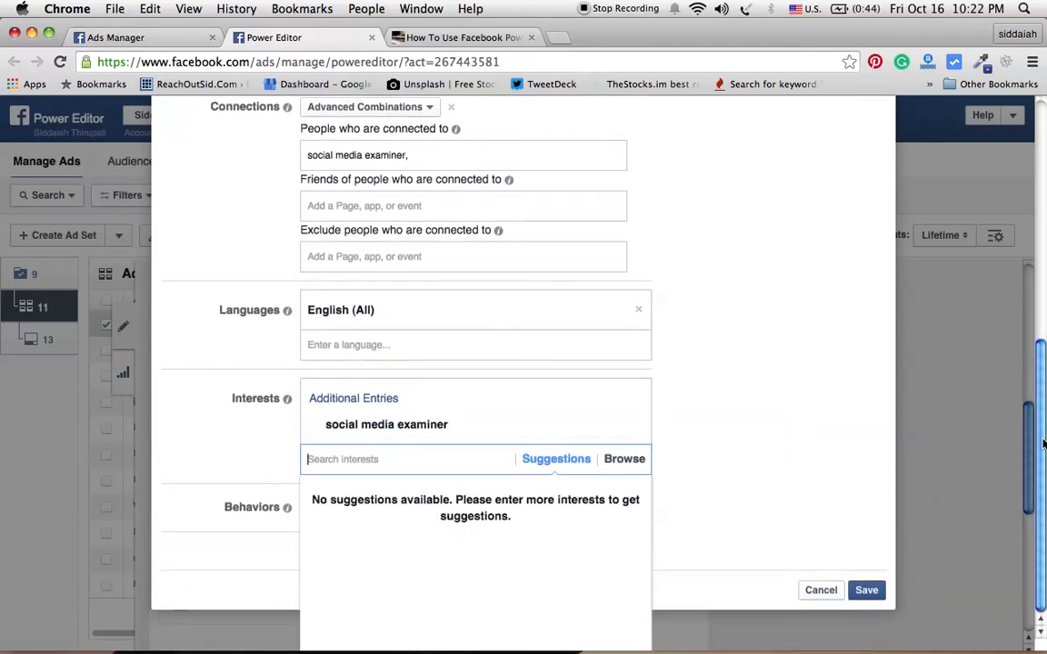
left_click(789, 470)
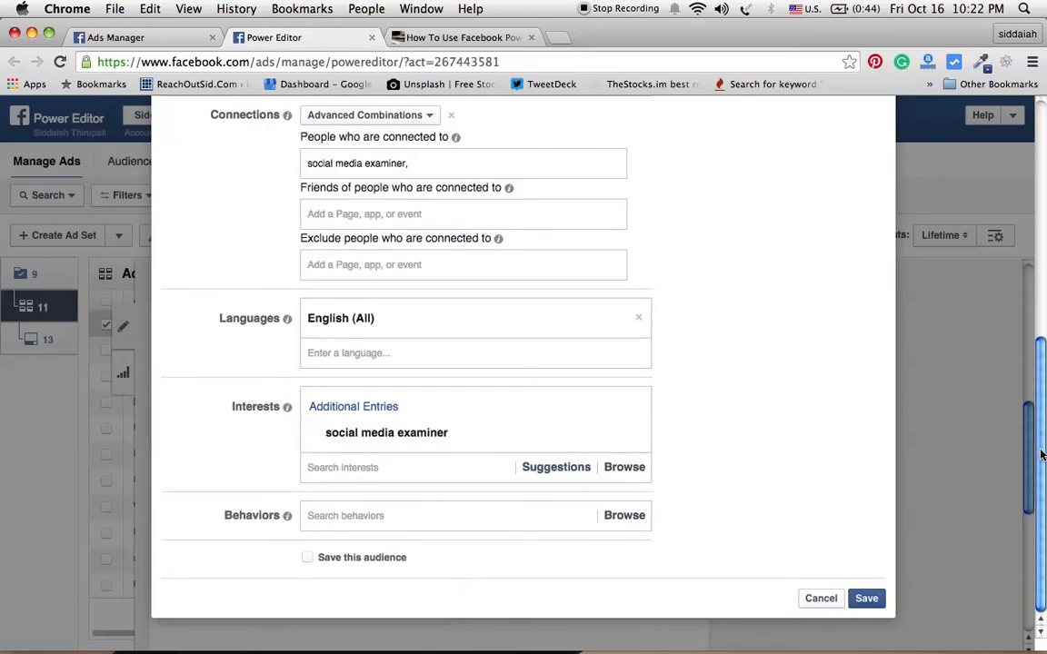
left_click_drag(1042, 455, 1036, 234)
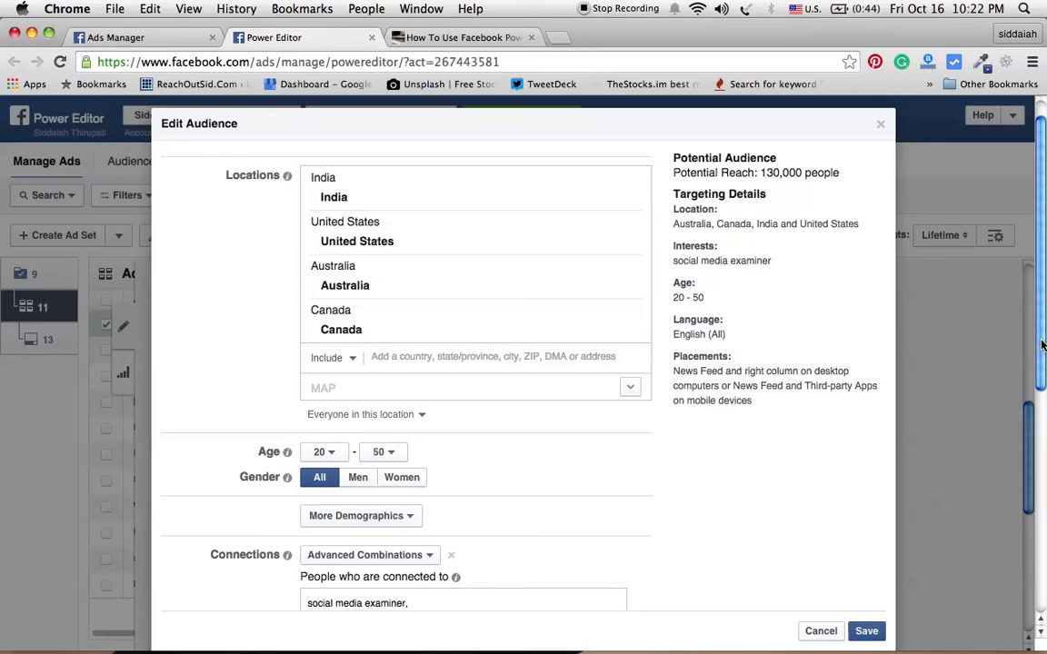
left_click_drag(1041, 343, 1043, 495)
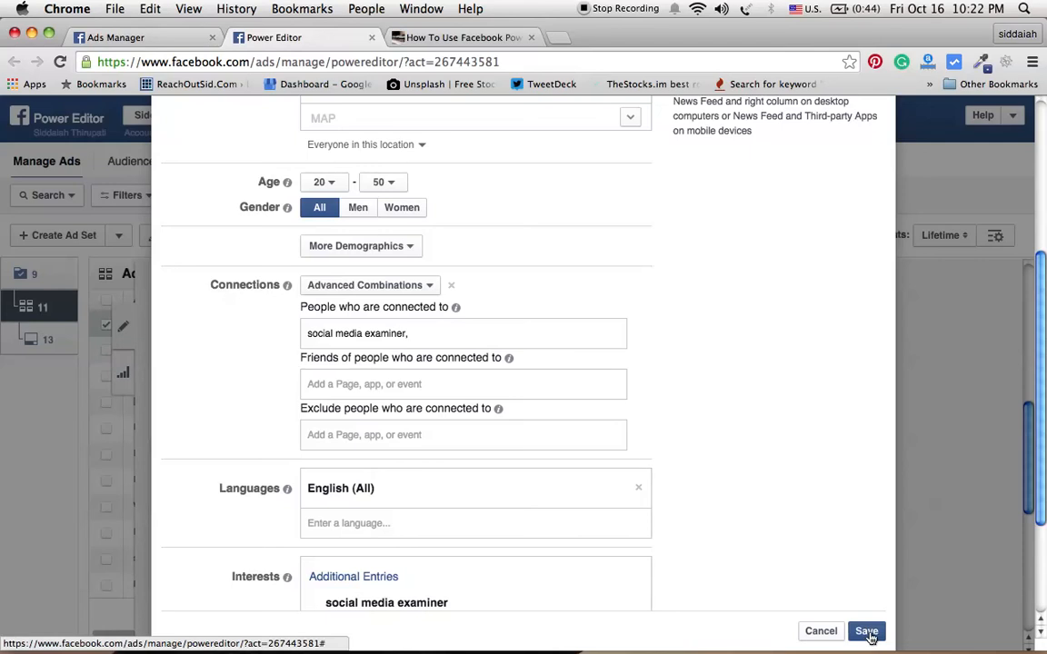
left_click(867, 632)
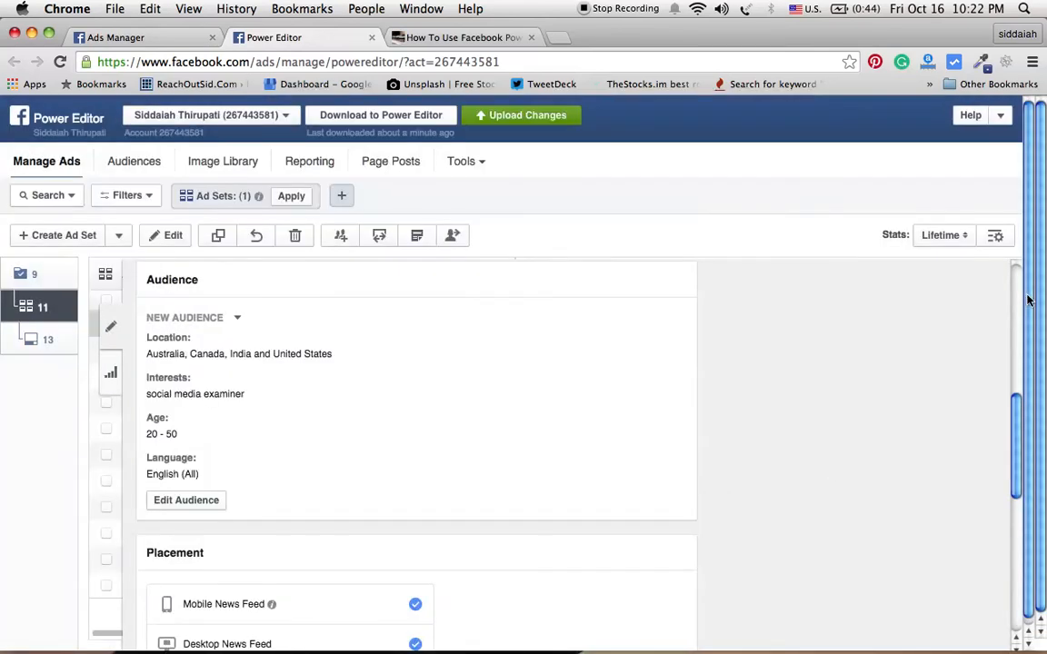
Step: Remove Desktop Right Column from the ad set's placements
scroll(1026, 299, "down", 1)
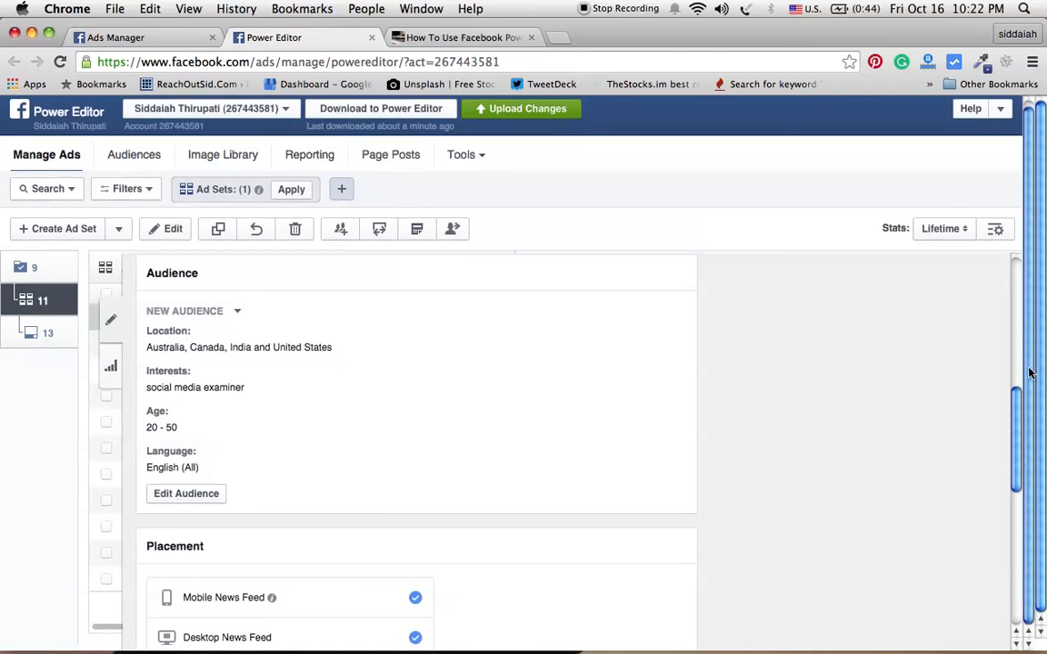
left_click_drag(1016, 429, 1015, 504)
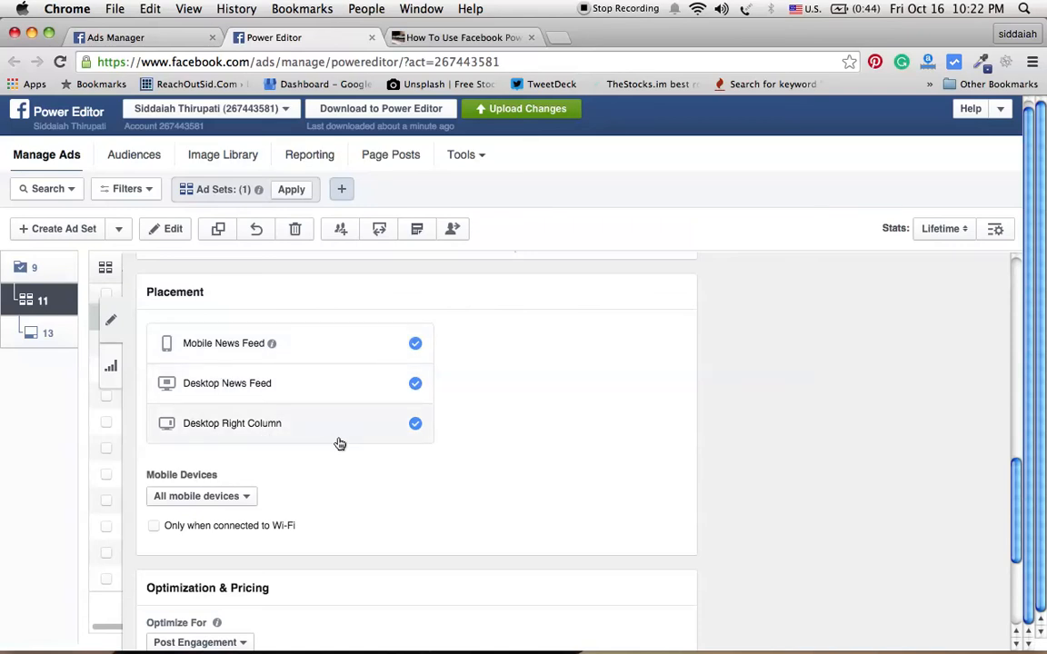
left_click(416, 433)
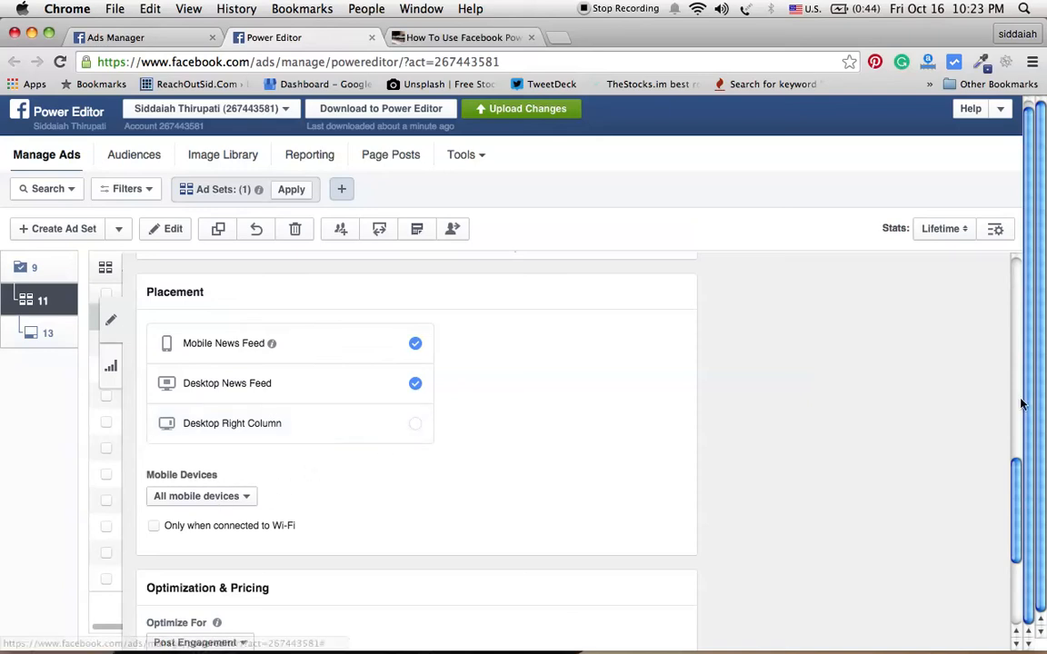
Step: Keep All mobile devices and restrict delivery to only when connected to Wi-Fi
scroll(1018, 481, "down", 3)
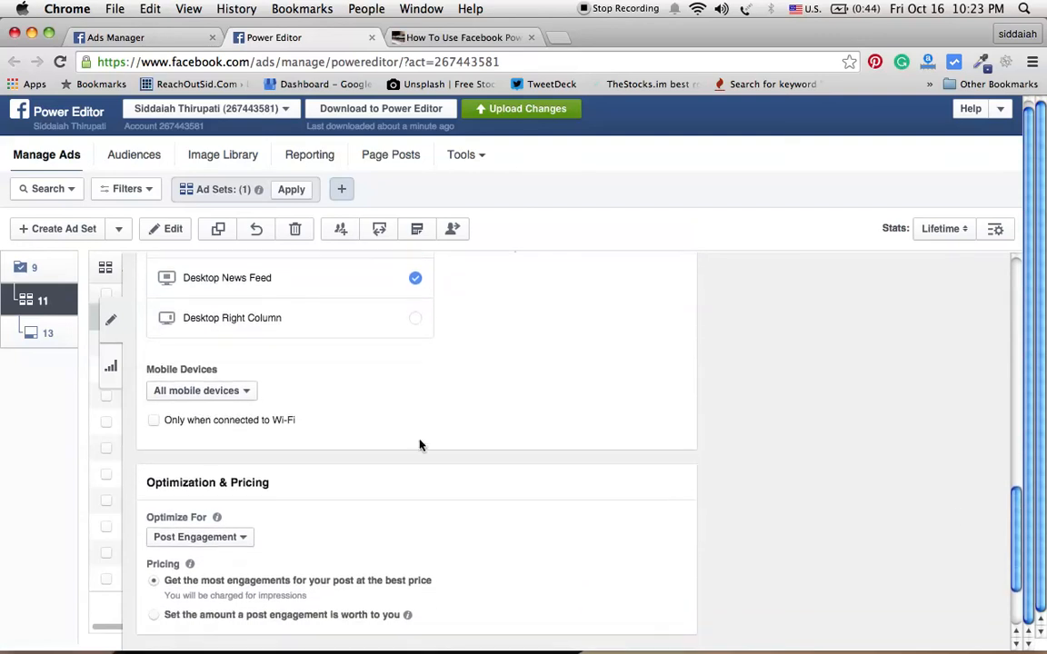
left_click(246, 393)
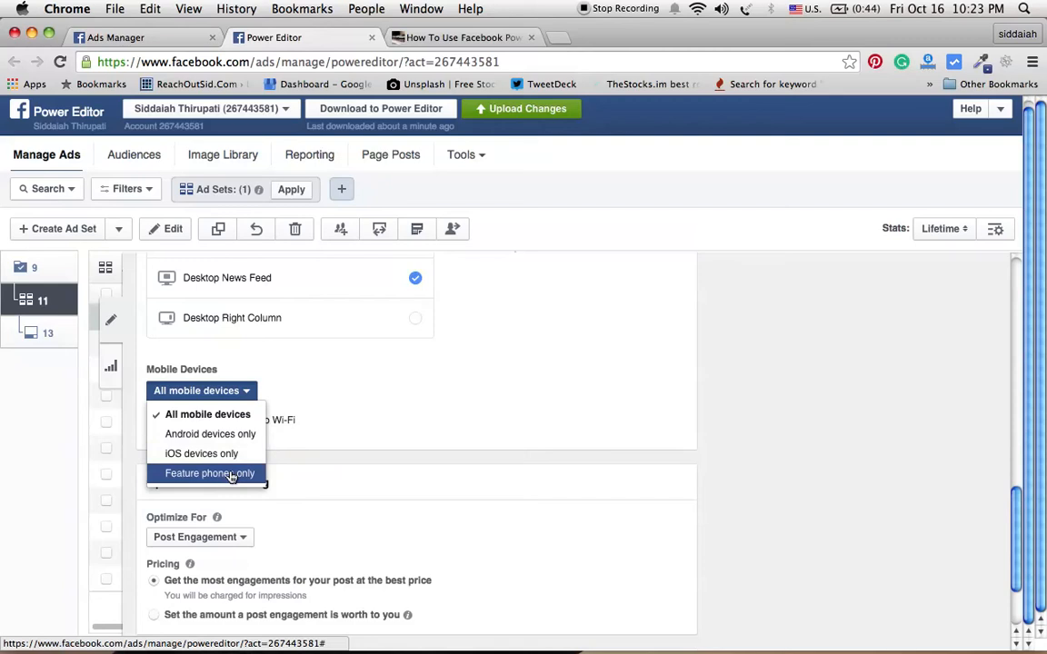
left_click(241, 416)
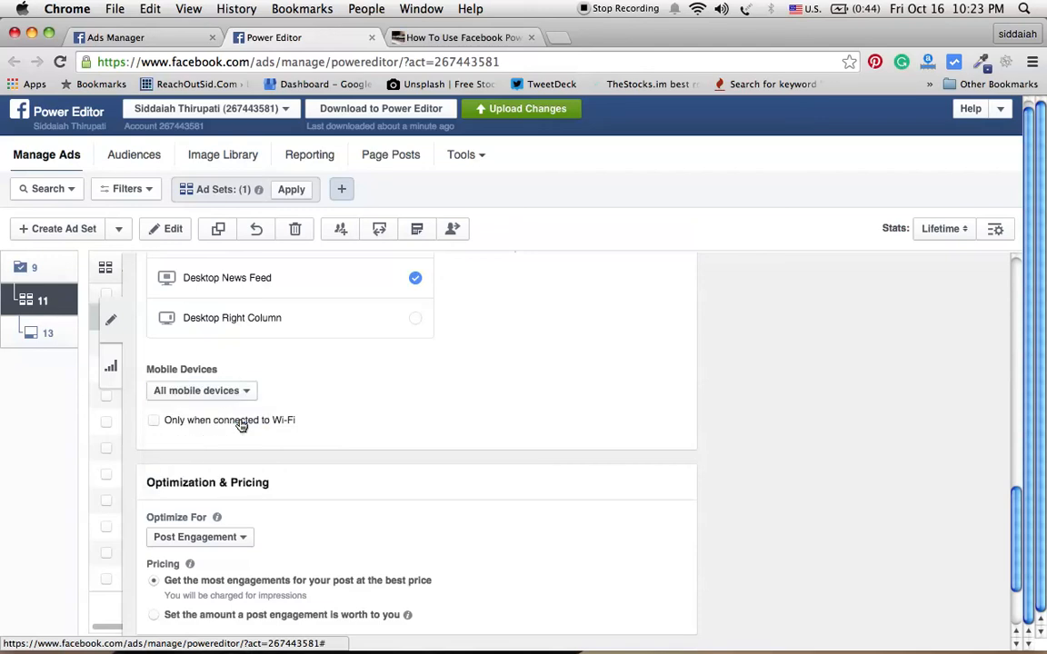
left_click(154, 422)
left_click_drag(1017, 504, 1019, 550)
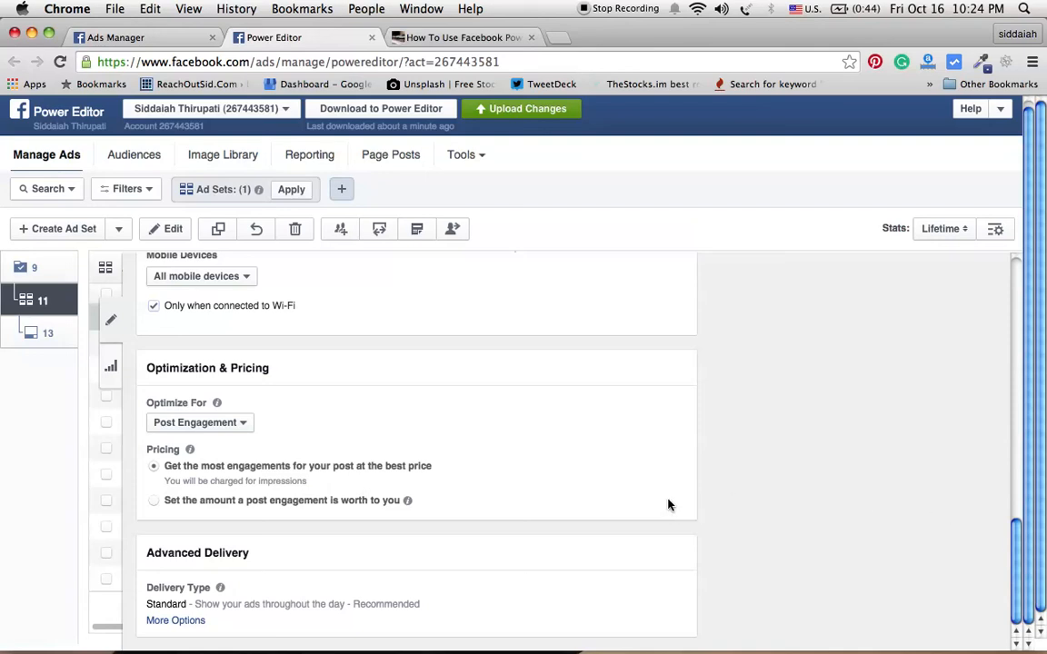
left_click(155, 502)
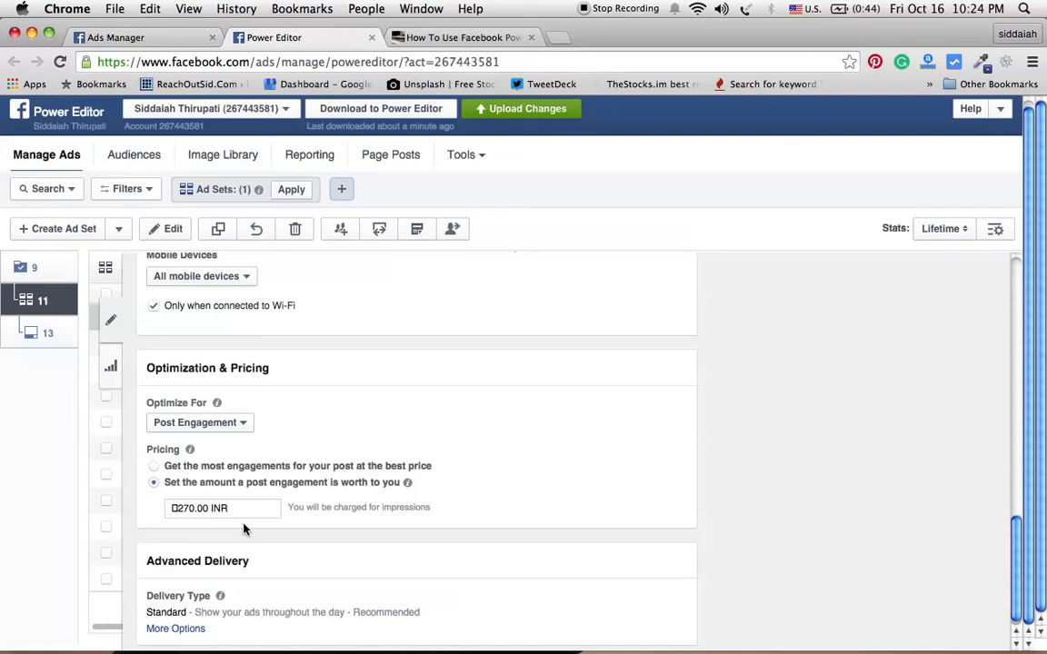
left_click(154, 468)
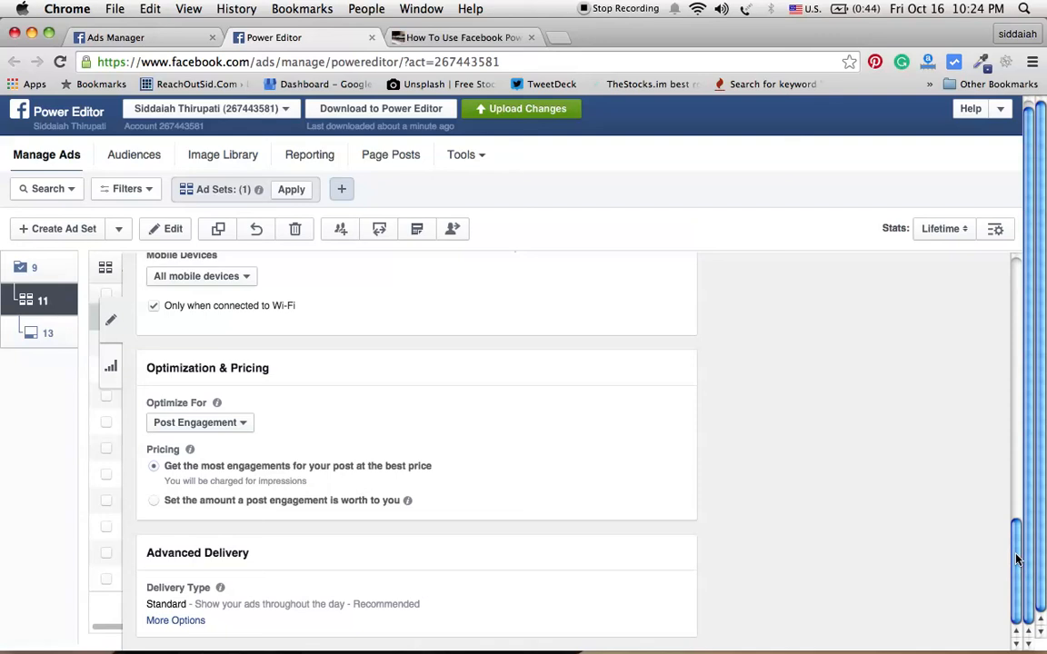
Step: Open the DEMO ad for editing and choose Reachoutsid.com as its Facebook Page
left_click(47, 336)
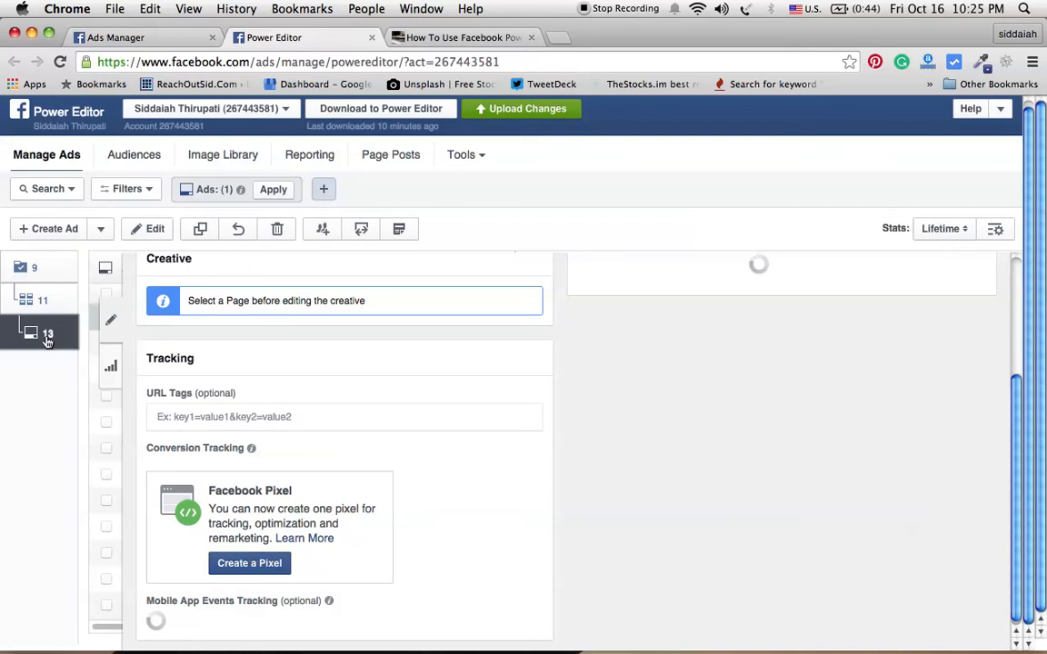
left_click(111, 321)
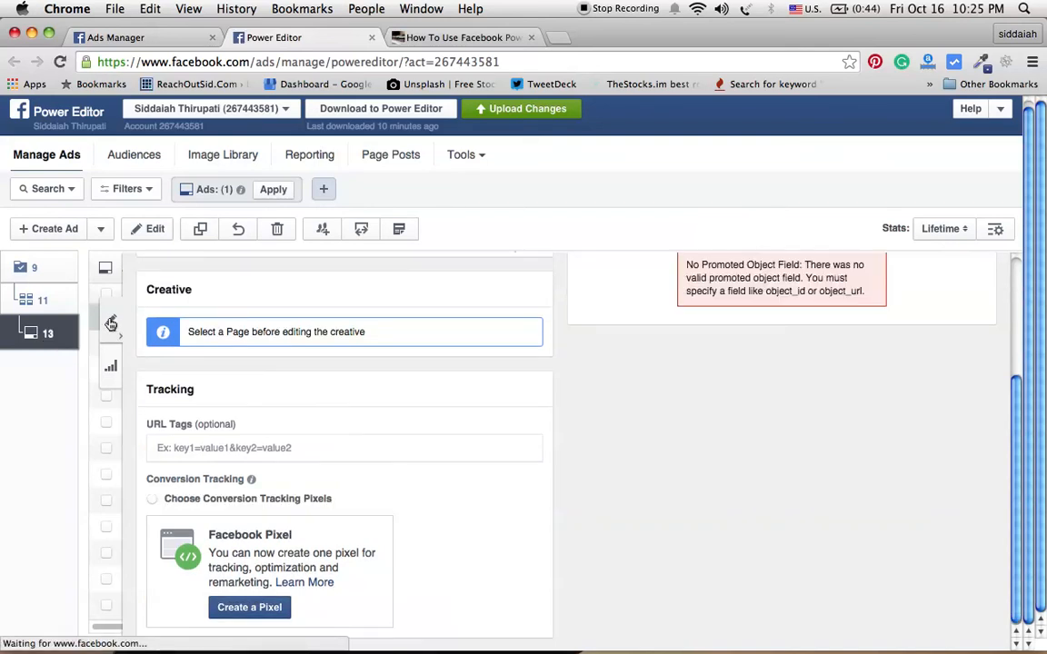
left_click(111, 324)
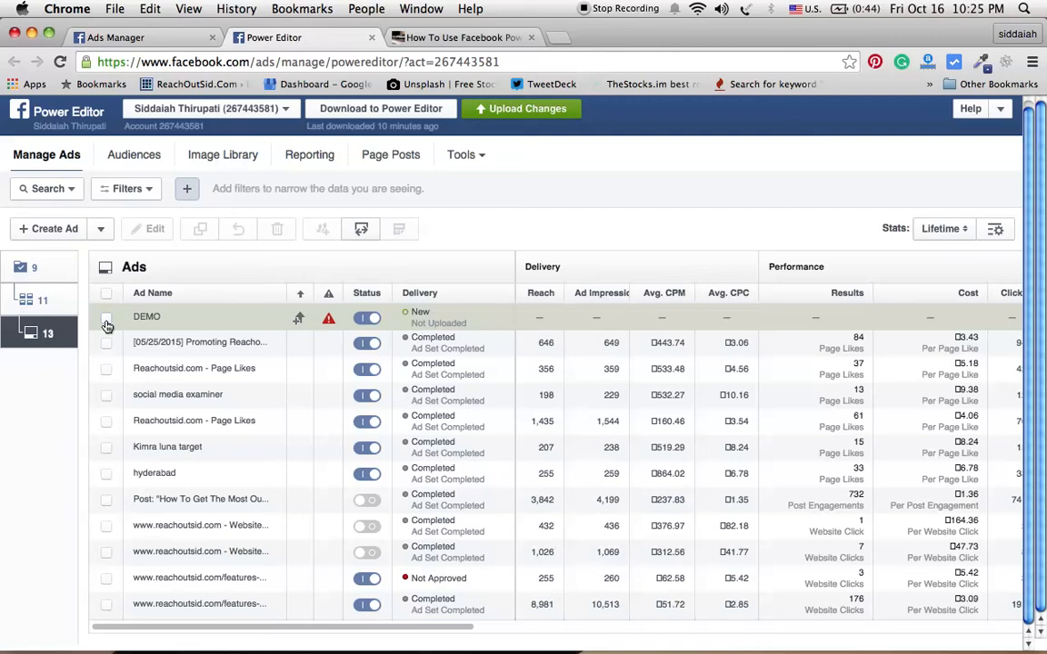
left_click(107, 321)
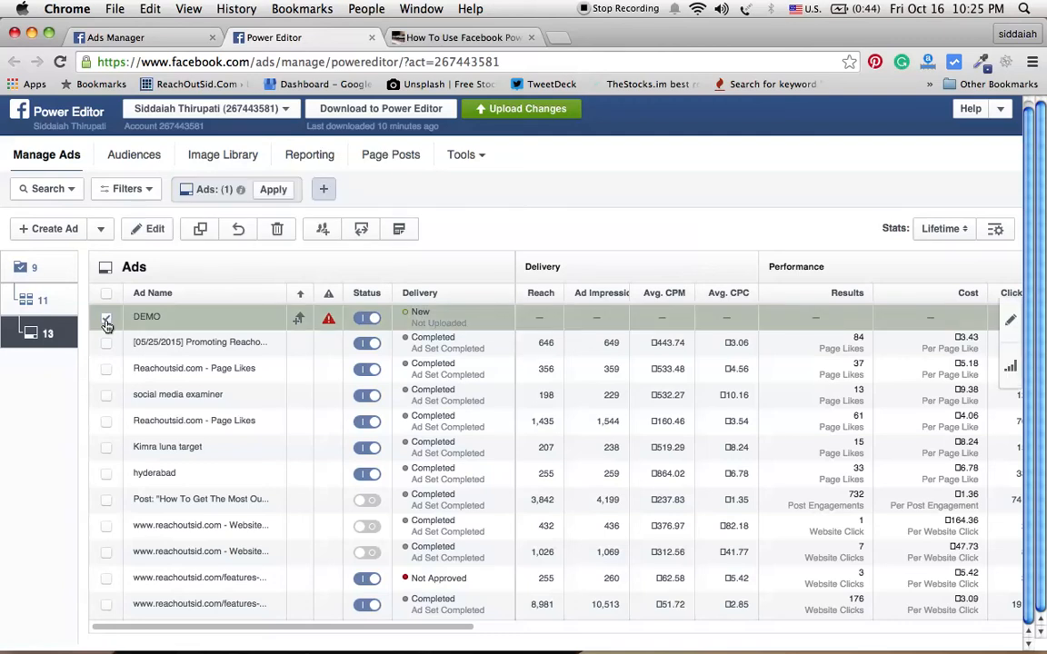
left_click(1008, 324)
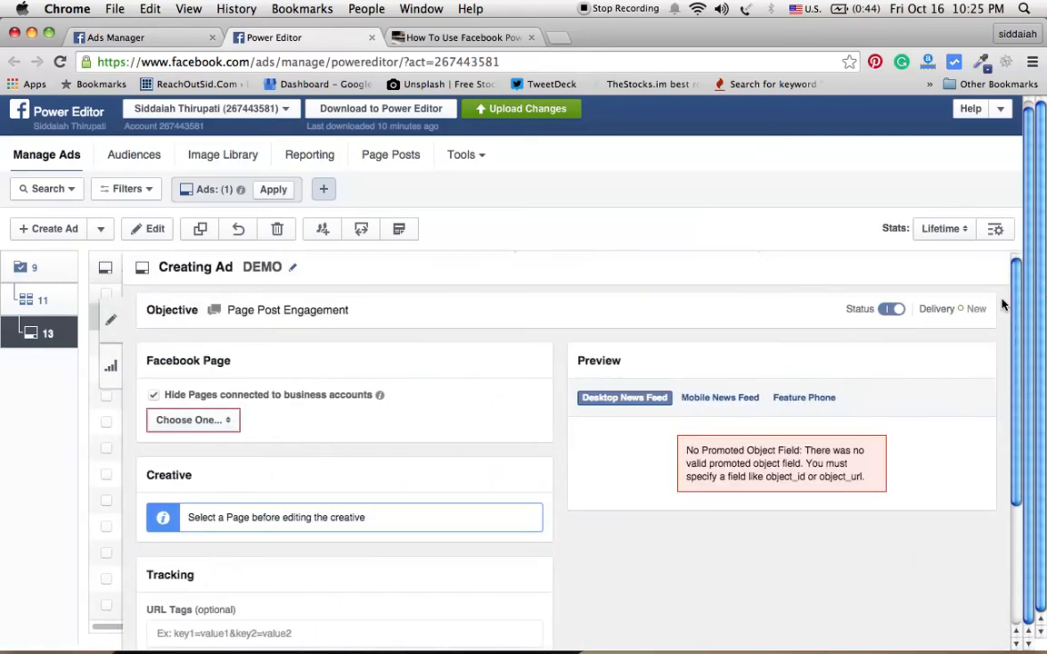
left_click_drag(1016, 301, 1019, 364)
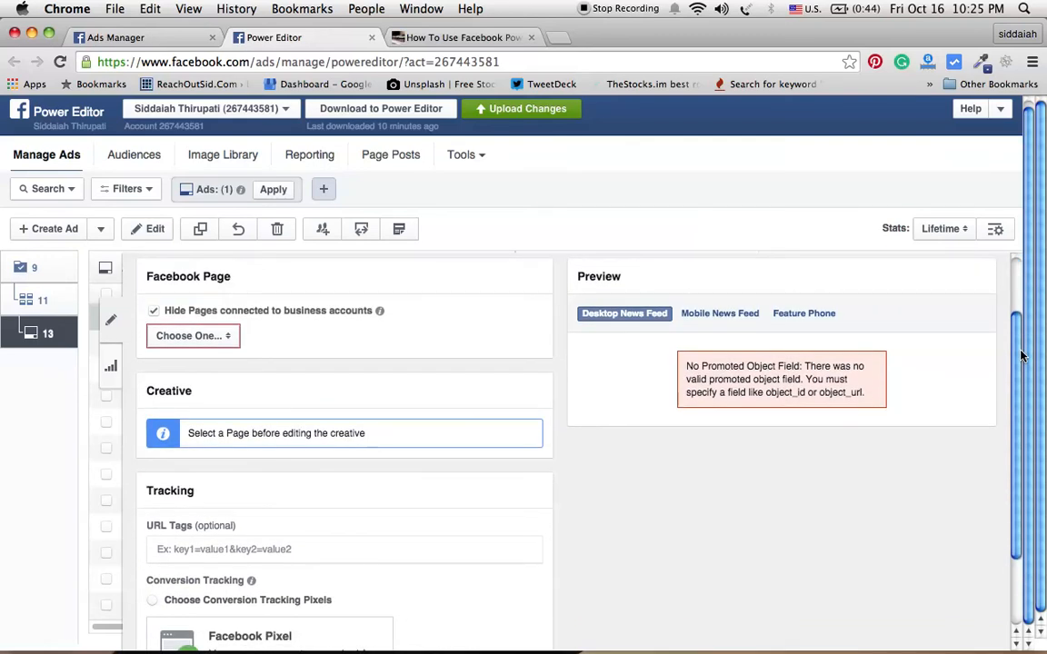
left_click(230, 340)
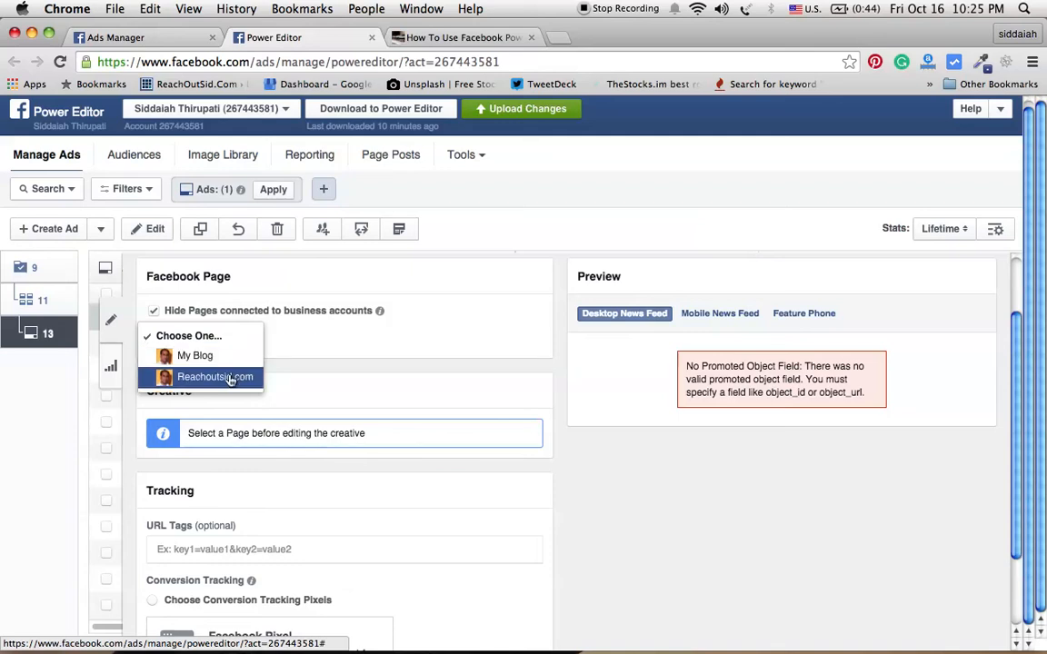
left_click(230, 376)
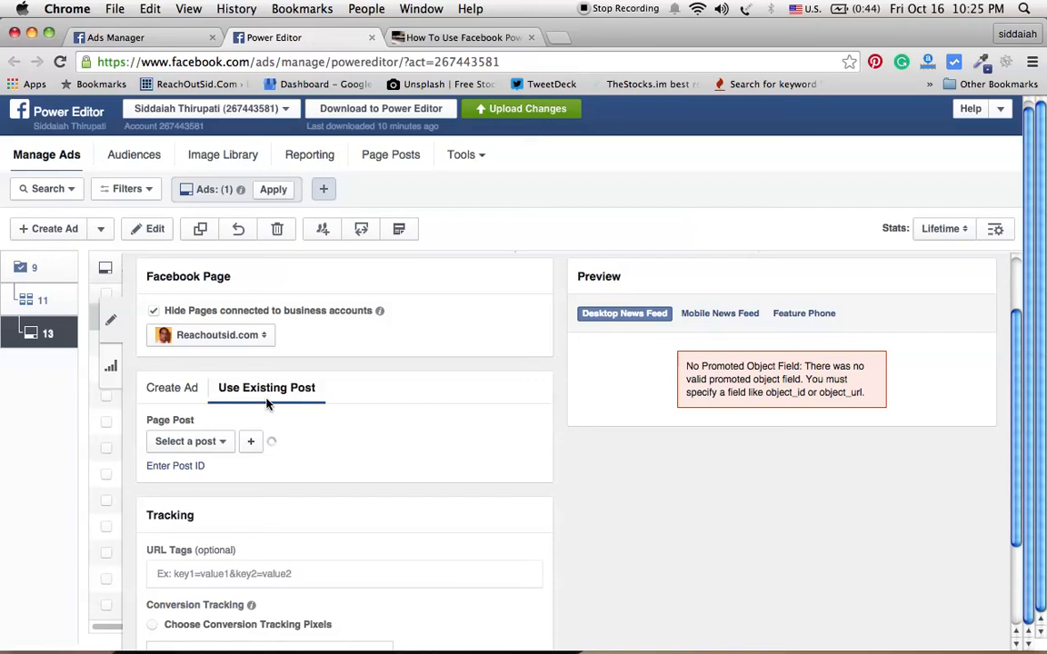
Step: Use the existing page post "How To Use Facebook Power Editor For Better ROI ?" for the ad
left_click(227, 445)
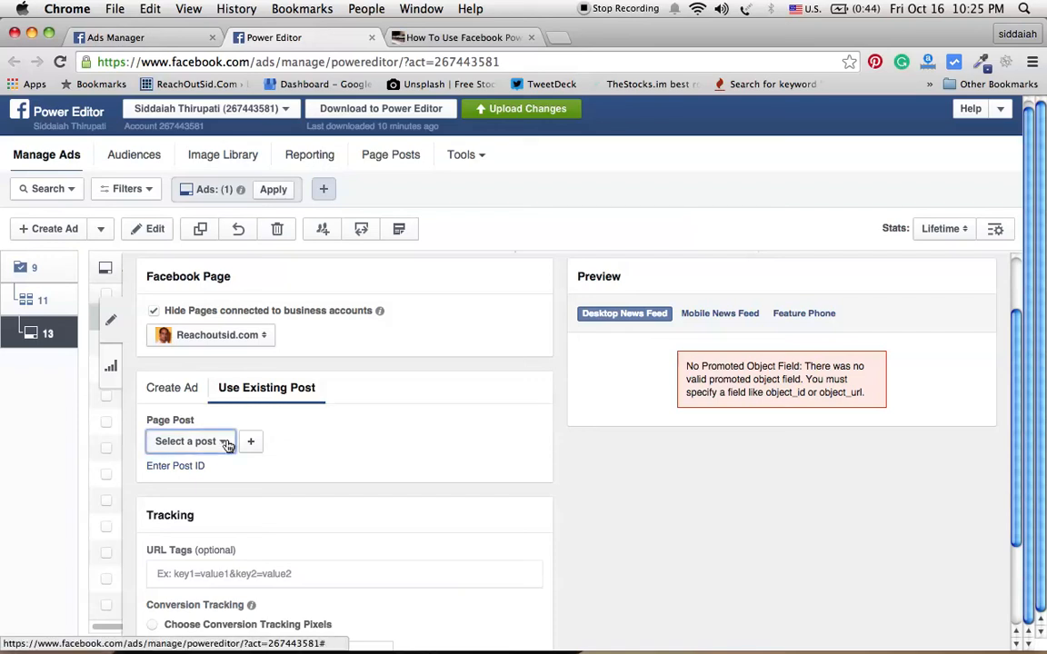
left_click(222, 445)
left_click(221, 444)
left_click(221, 444)
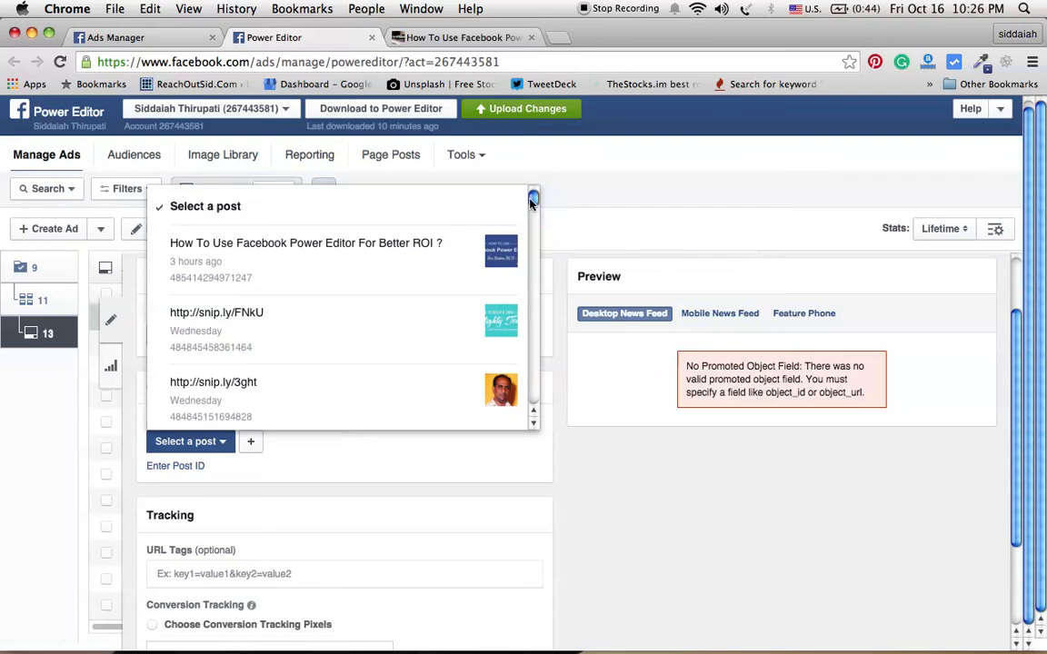
left_click(402, 269)
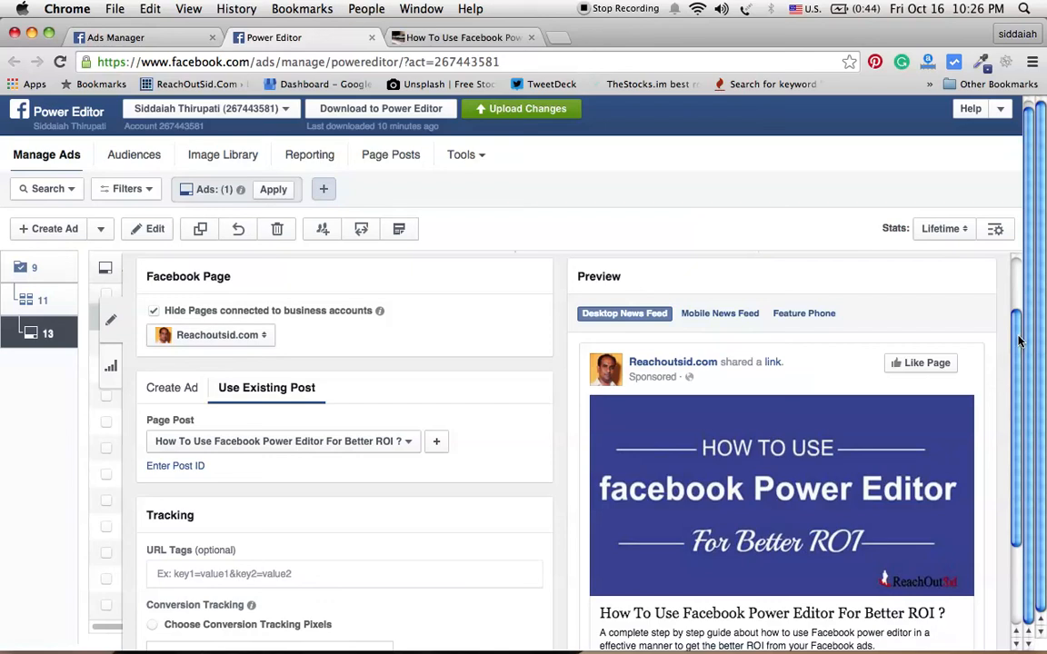
Step: Preview the ad in the Mobile News Feed view
scroll(1020, 340, "down", 3)
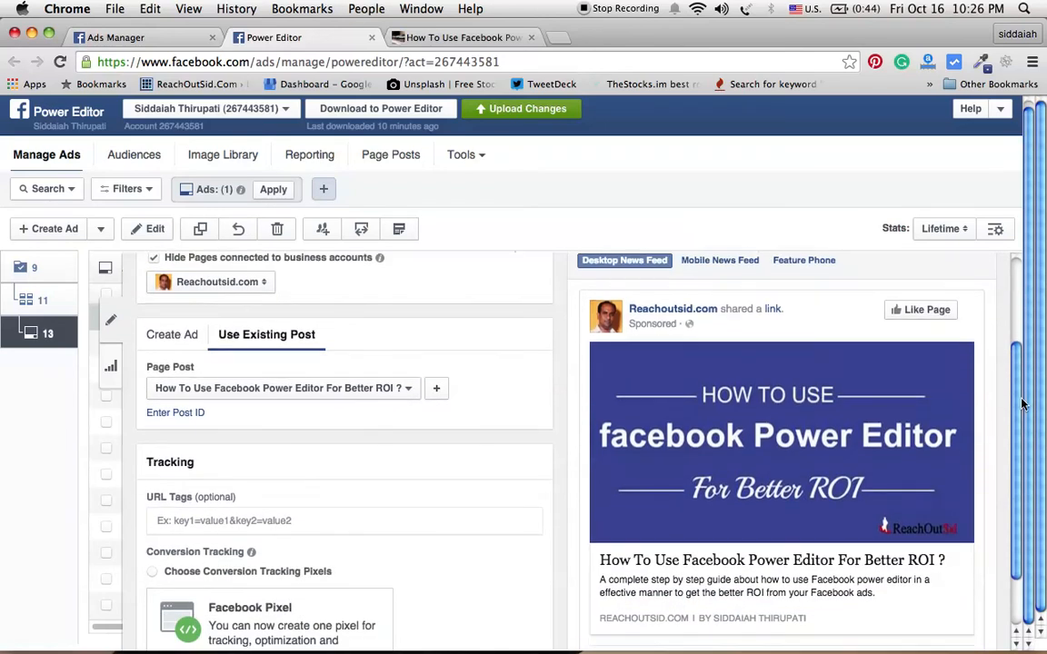
scroll(1021, 409, "down", 4)
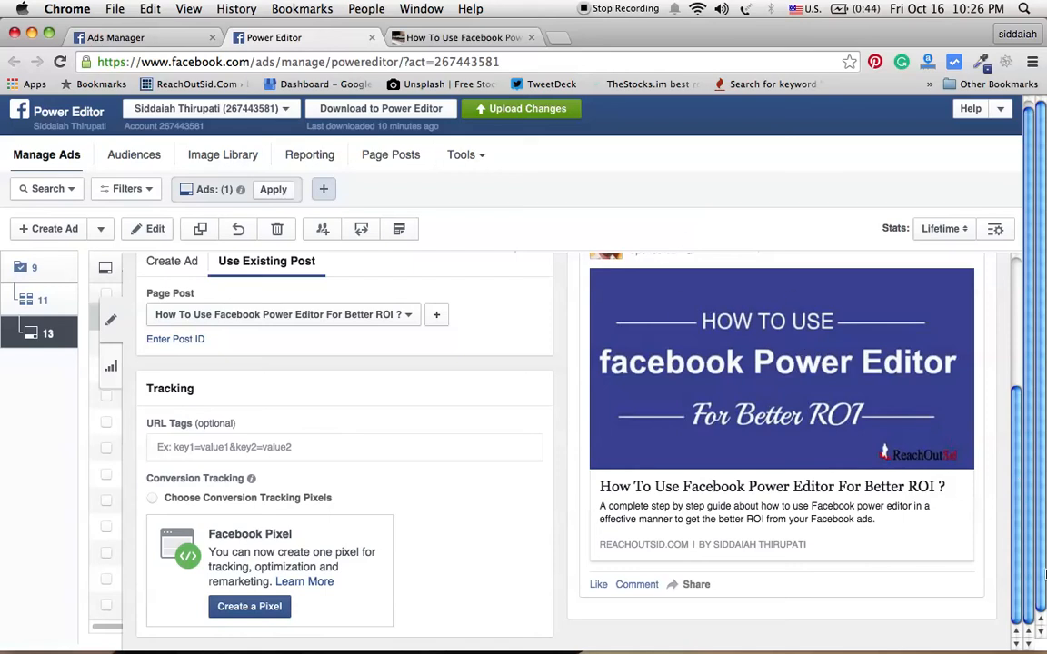
left_click_drag(1017, 561, 1023, 509)
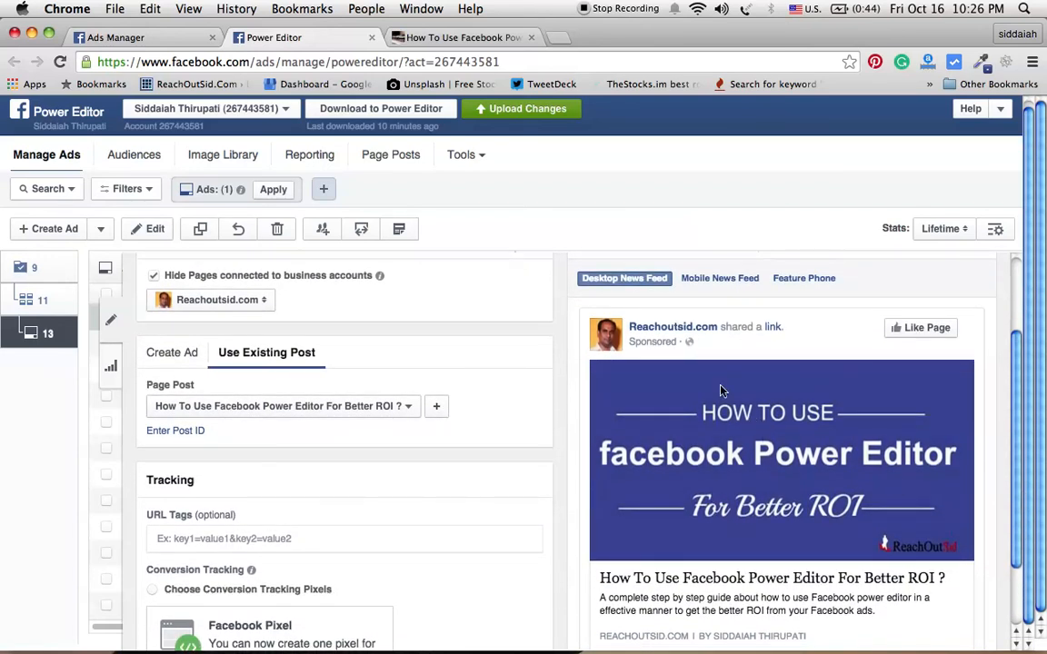
left_click(720, 282)
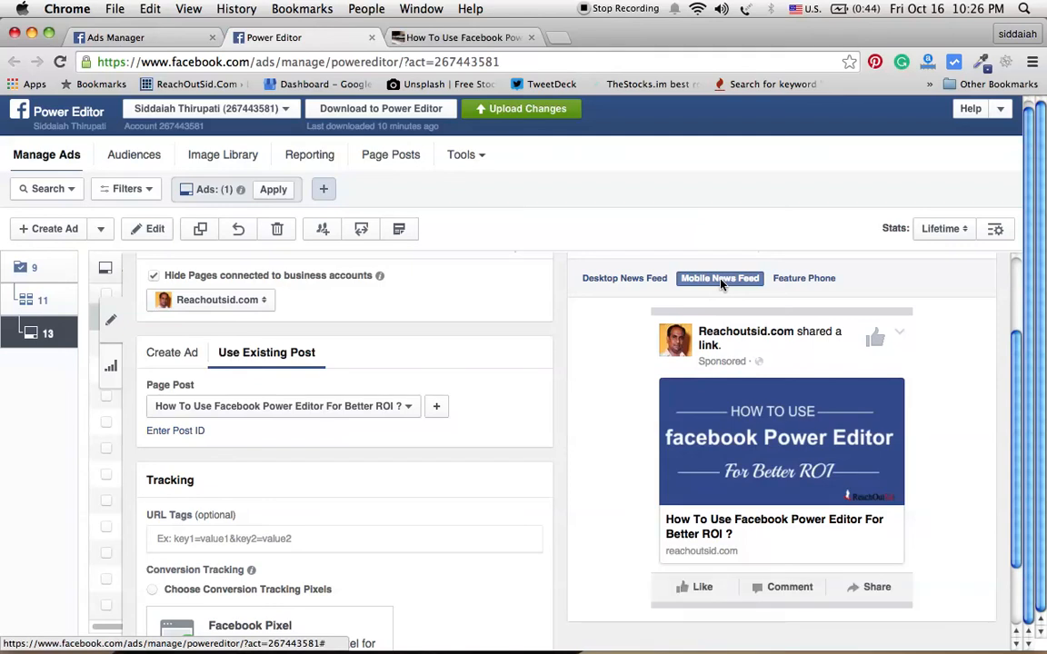
Step: Preview the ad in the Feature Phone, Mobile News Feed and Desktop News Feed views
left_click(786, 282)
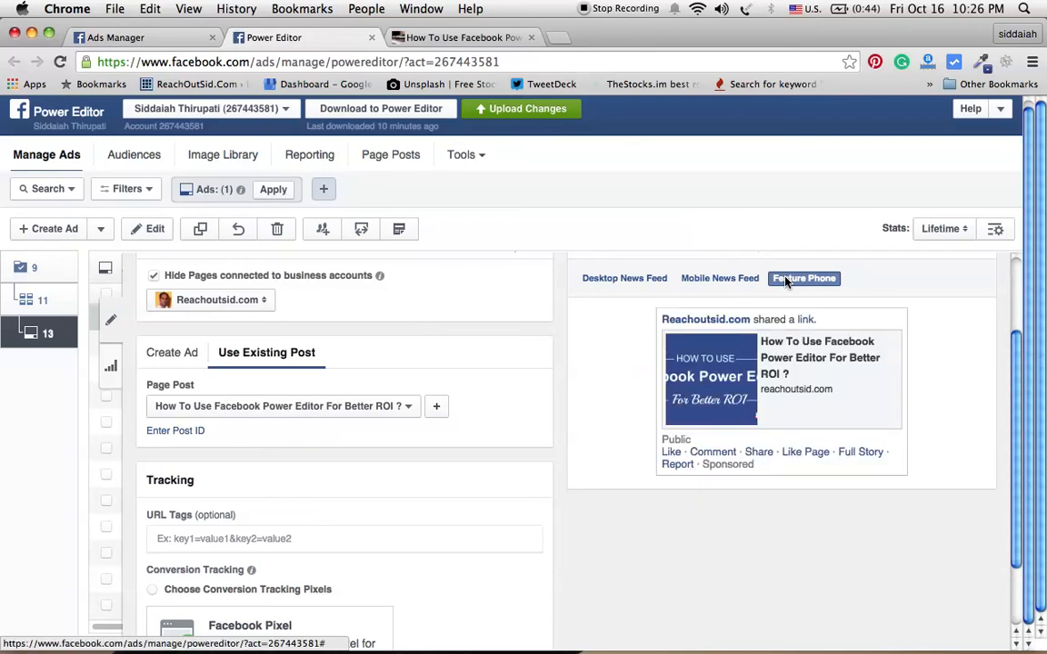
left_click(721, 282)
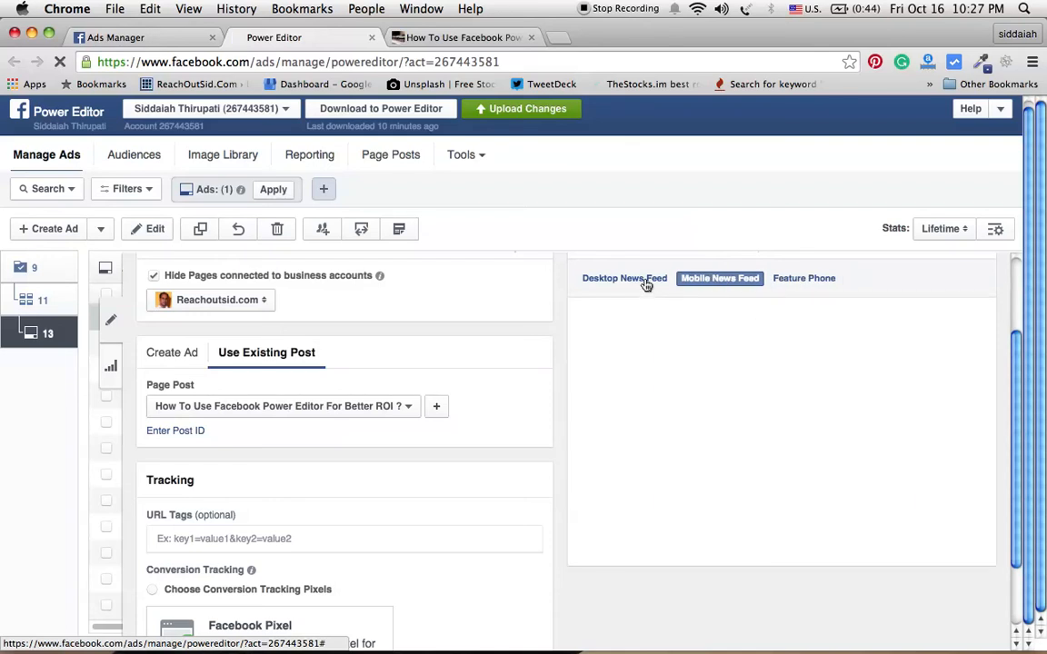
left_click(645, 281)
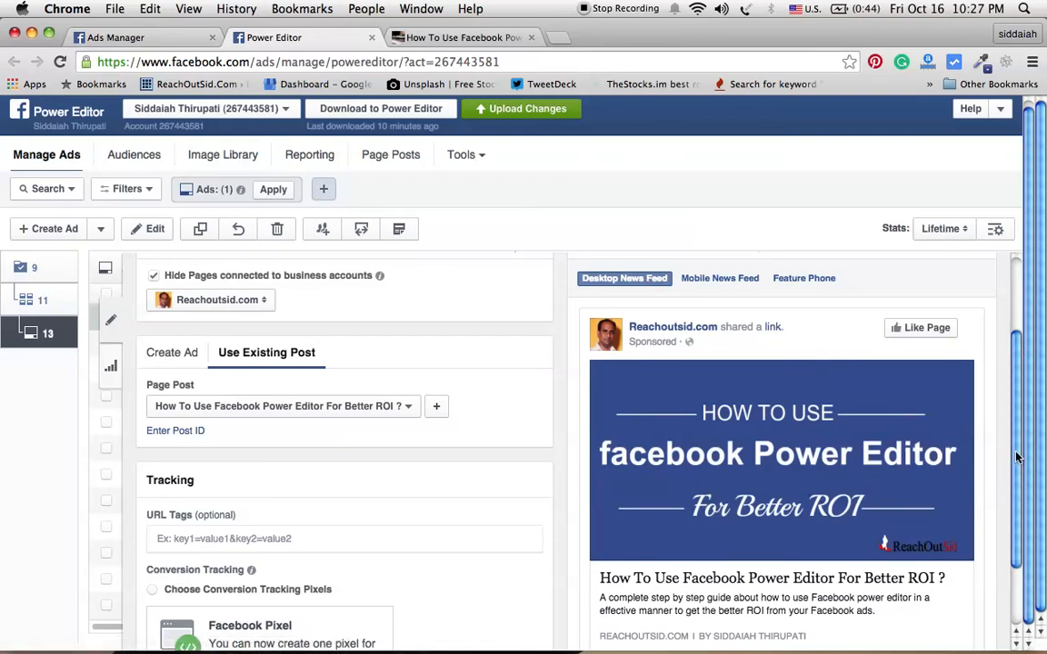
left_click_drag(1015, 457, 1018, 359)
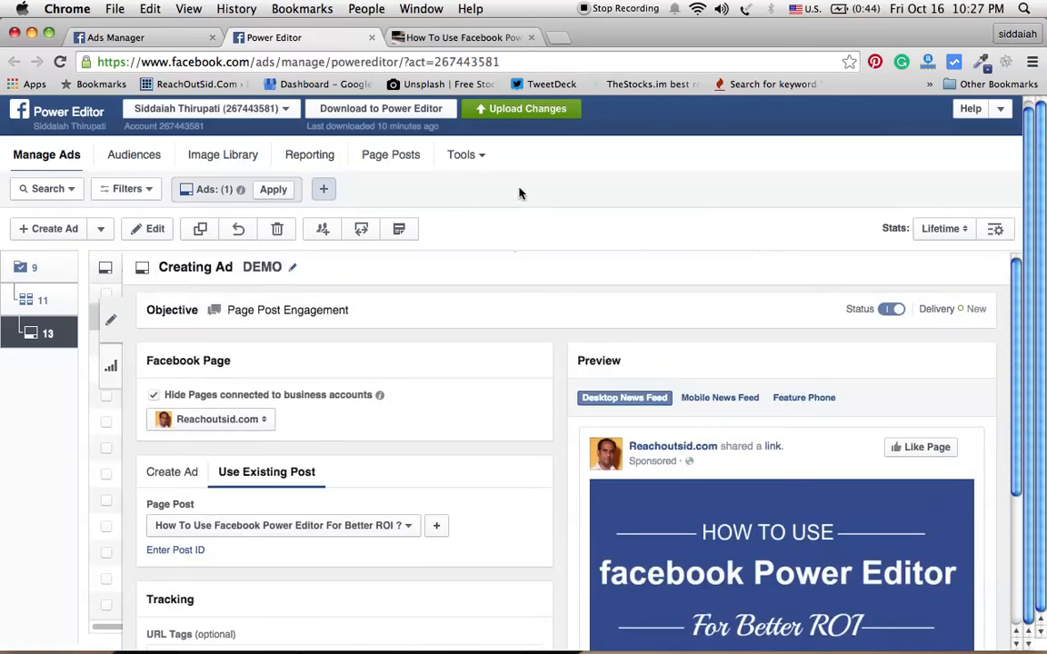
Step: Open the upload preview for the pending changes, cancel it, and reopen the DEMO ad's post and tracking settings
left_click(522, 111)
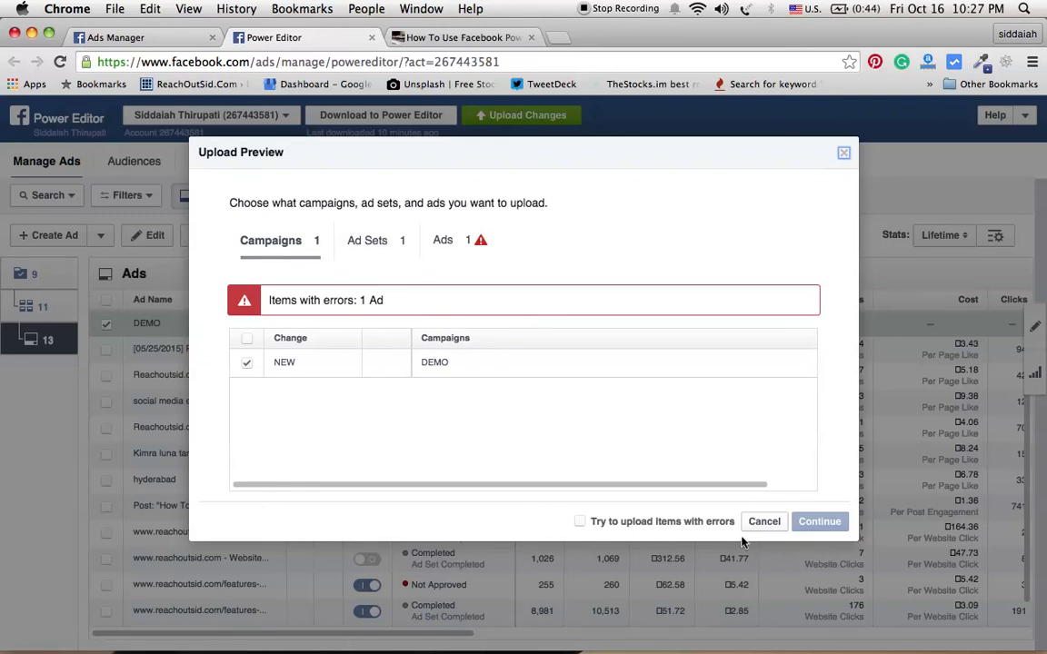
left_click(764, 523)
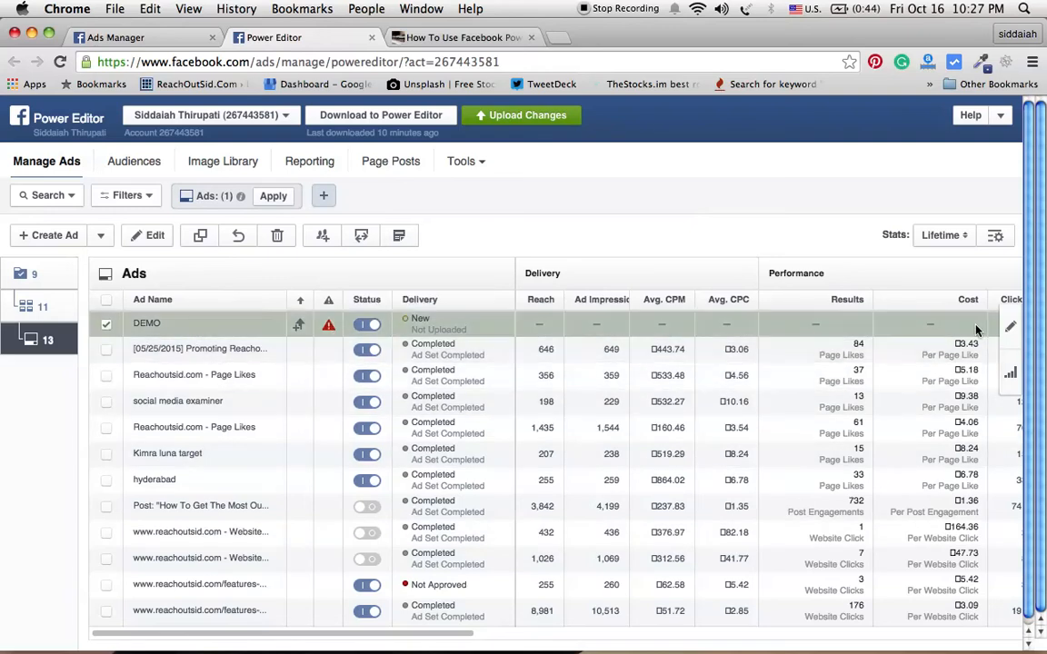
left_click(1010, 330)
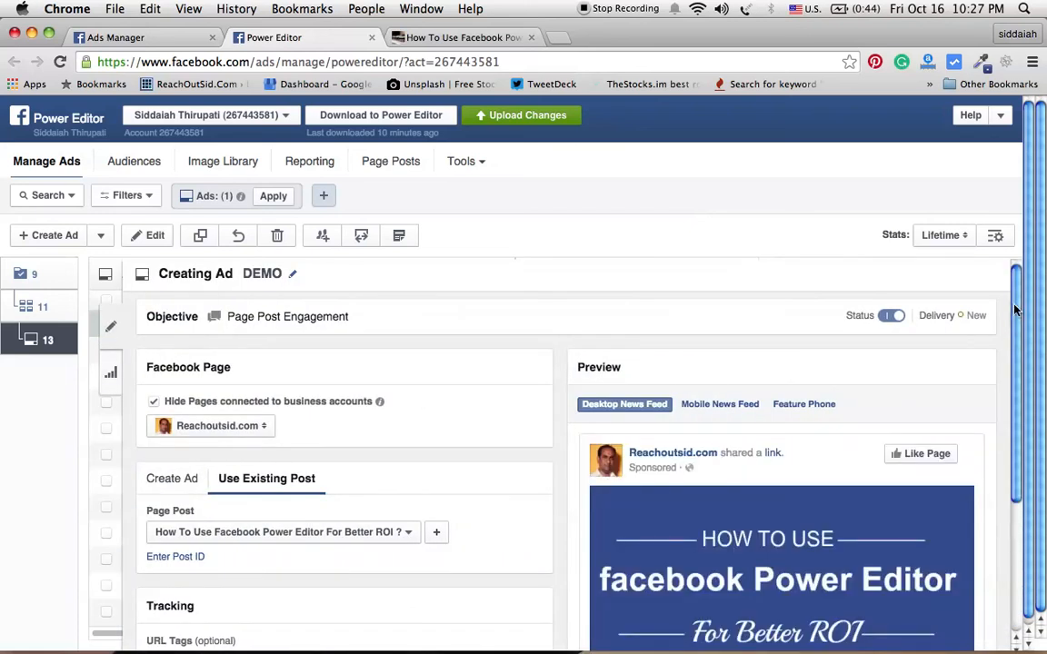
left_click_drag(1015, 311, 1019, 470)
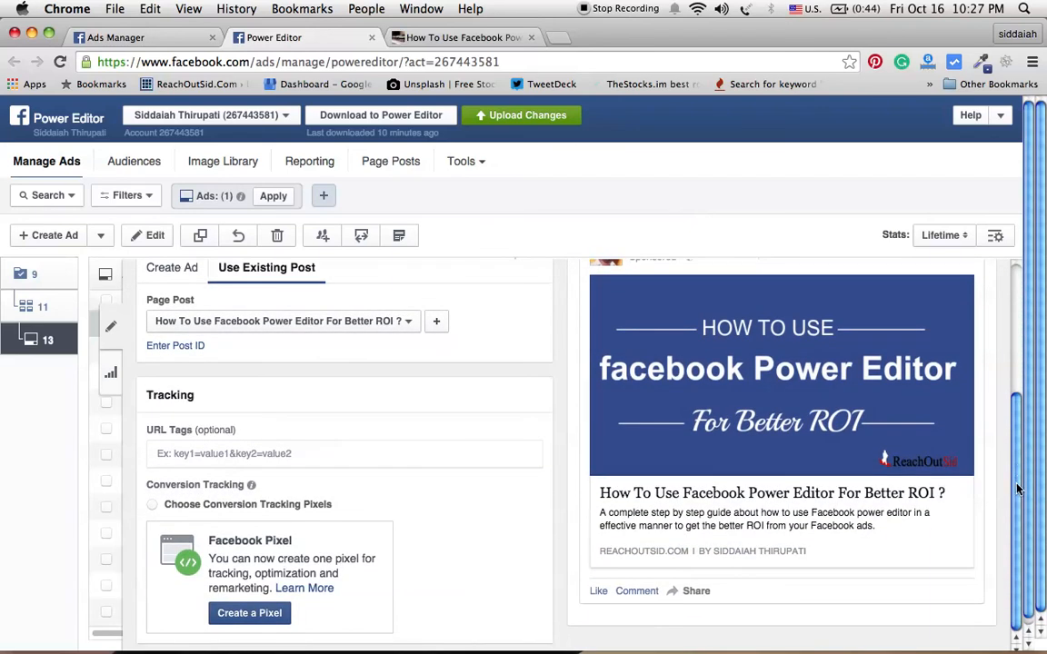
left_click_drag(1020, 481, 1035, 398)
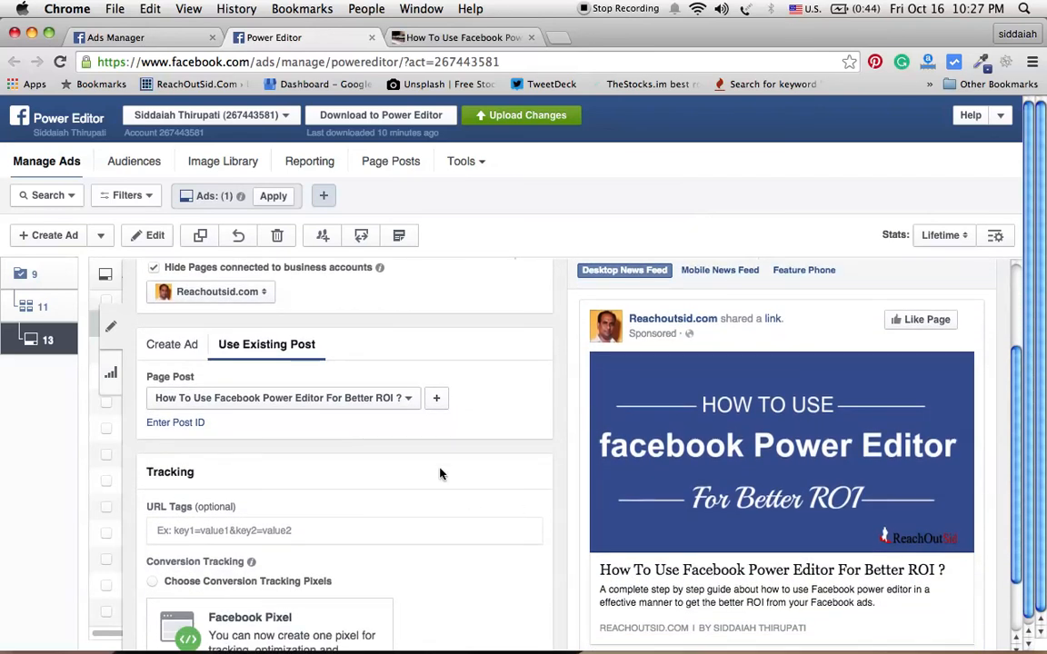
left_click(187, 529)
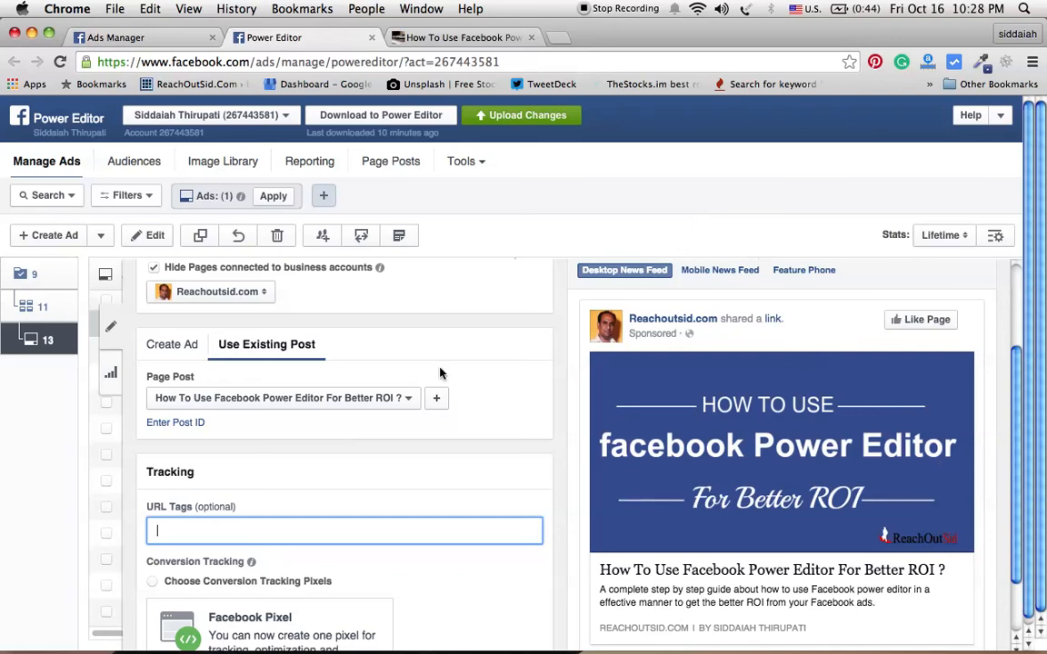
Step: Open the upload preview again and inspect the Ads tab's flagged item before cancelling
left_click(501, 119)
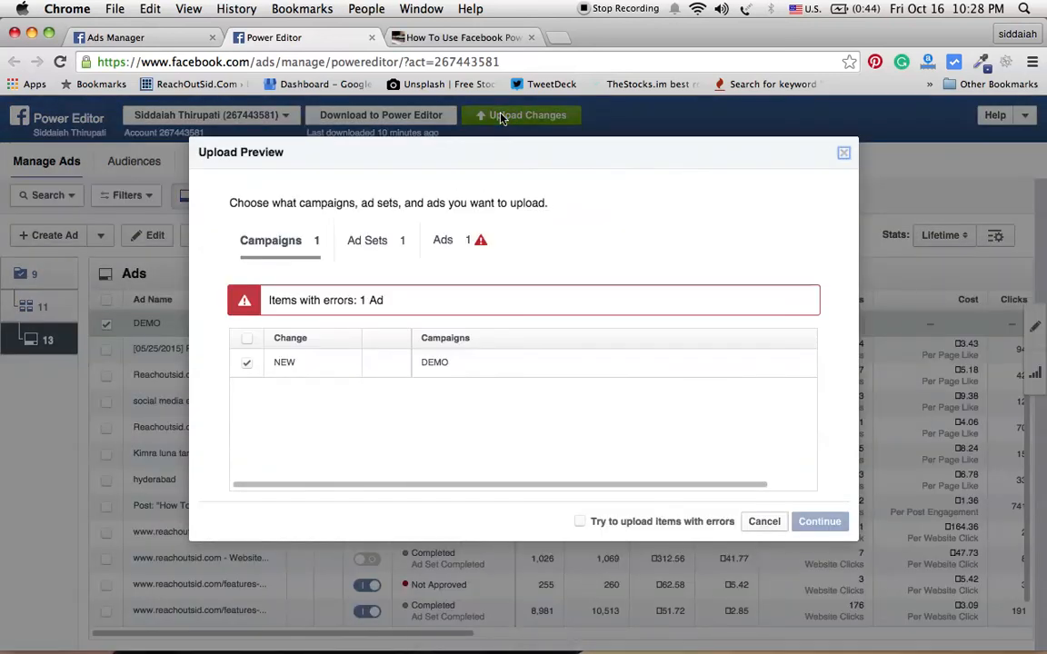
mouse_move(481, 245)
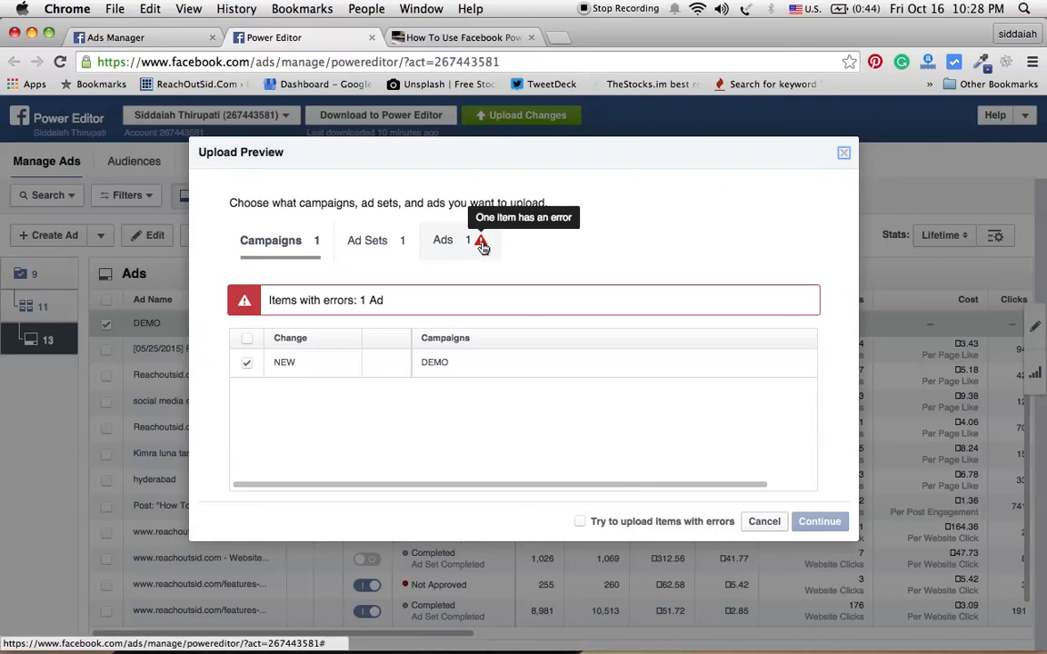
left_click(481, 246)
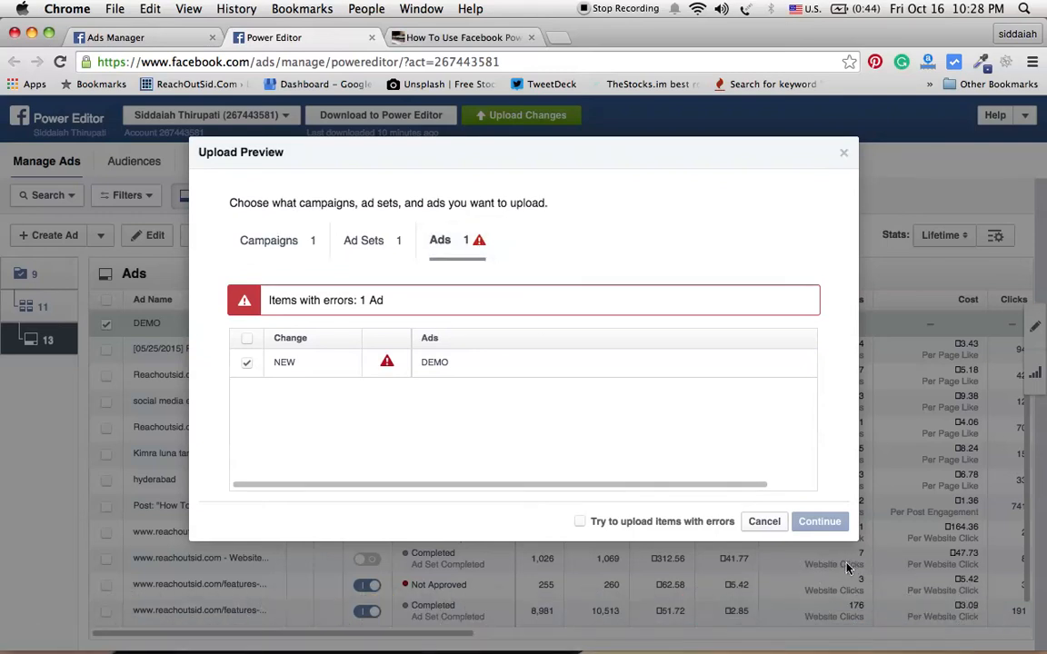
left_click(775, 524)
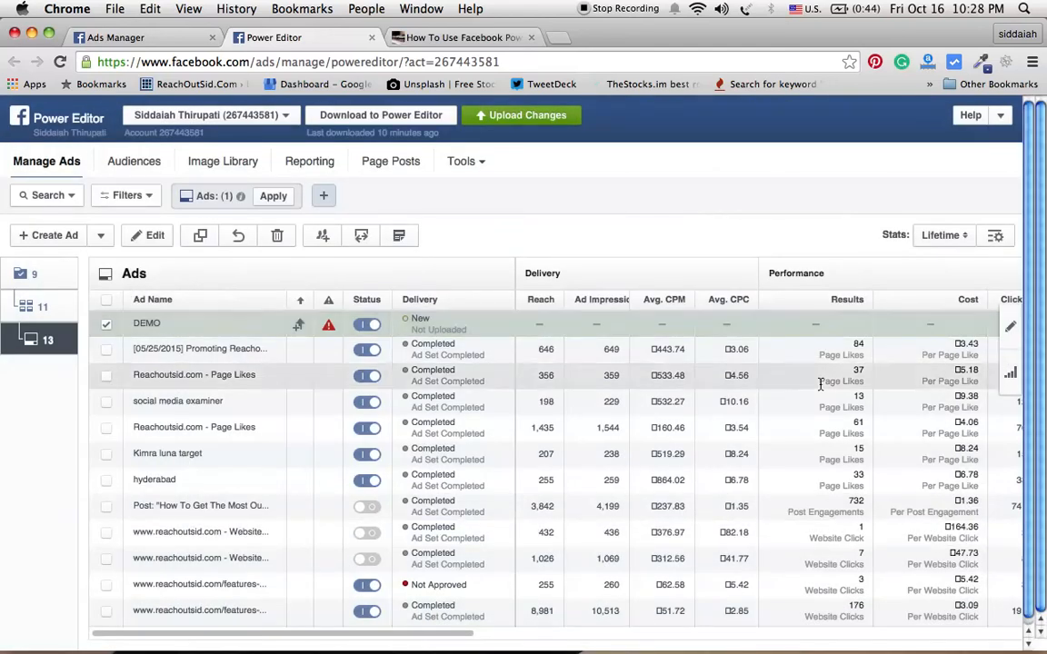
Step: Reopen the DEMO ad and change its existing page post to "How To Use Content Curation For Marketing?"
left_click(1009, 333)
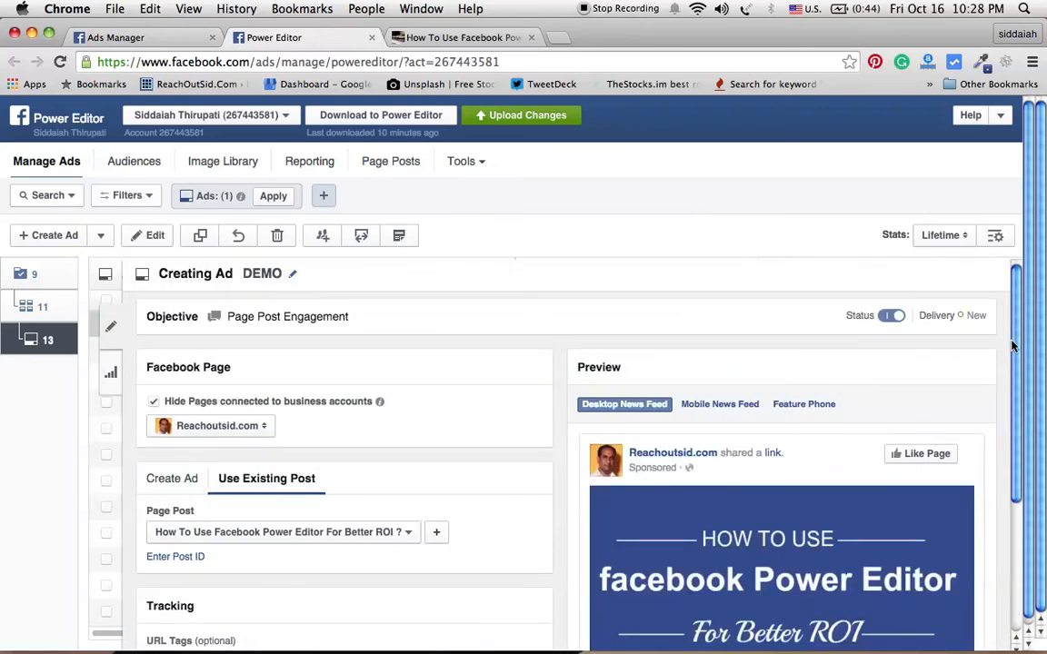
scroll(1018, 382, "down", 1)
scroll(1022, 396, "down", 5)
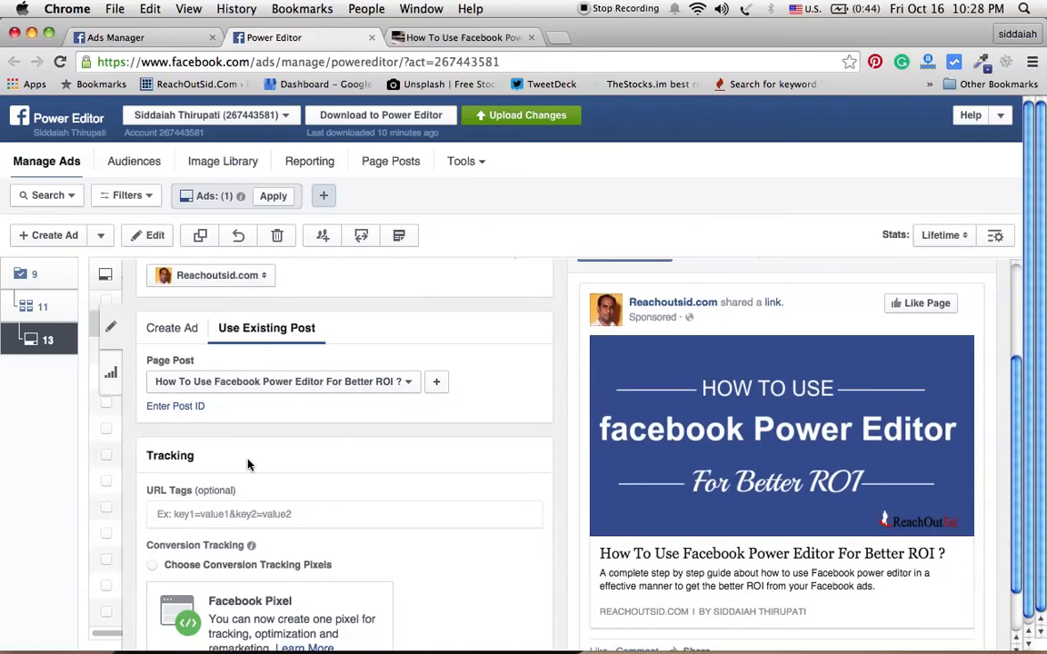
left_click(172, 330)
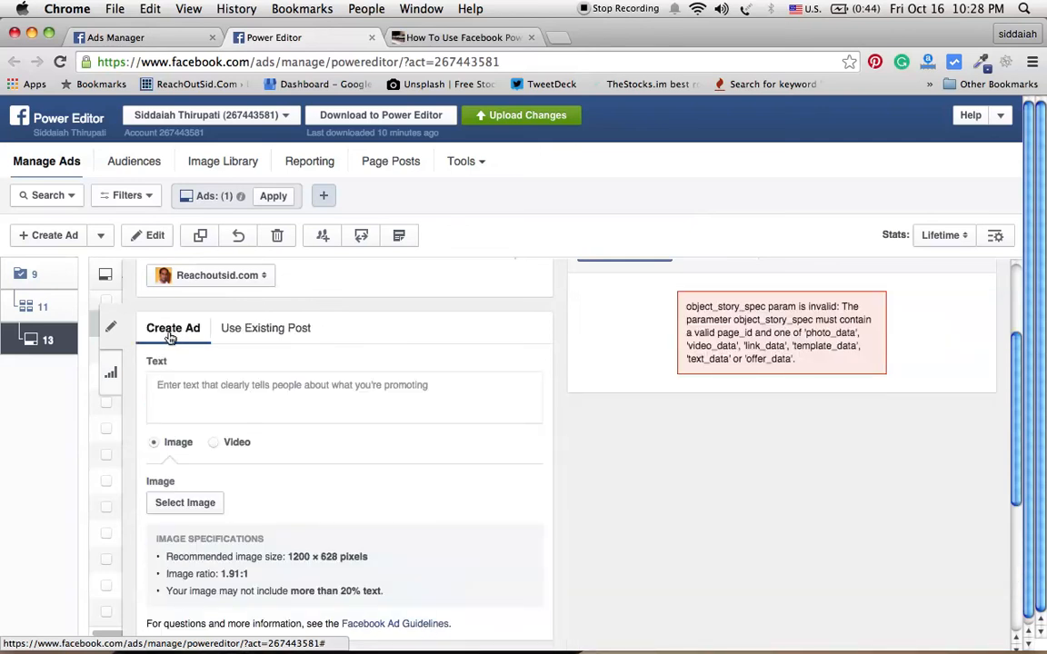
left_click(248, 334)
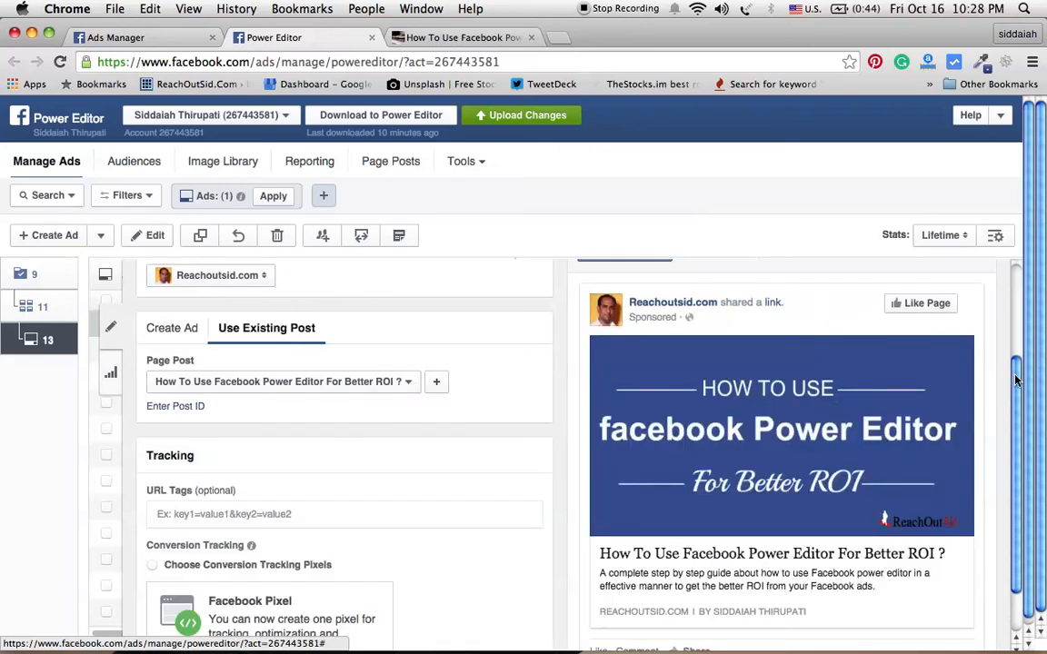
left_click_drag(1021, 420, 1023, 459)
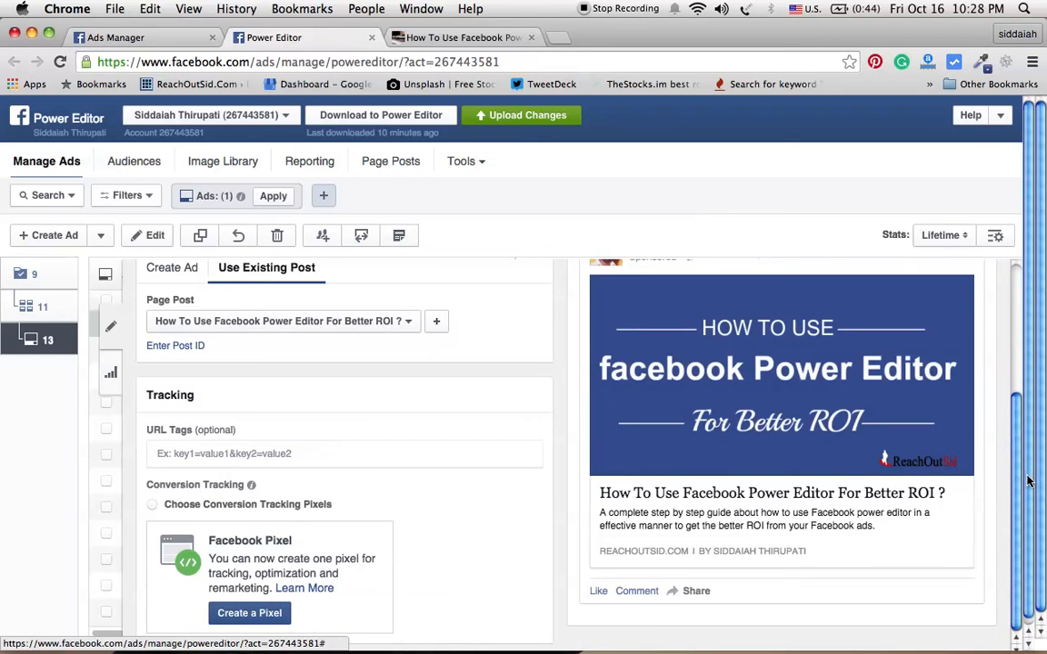
left_click(407, 325)
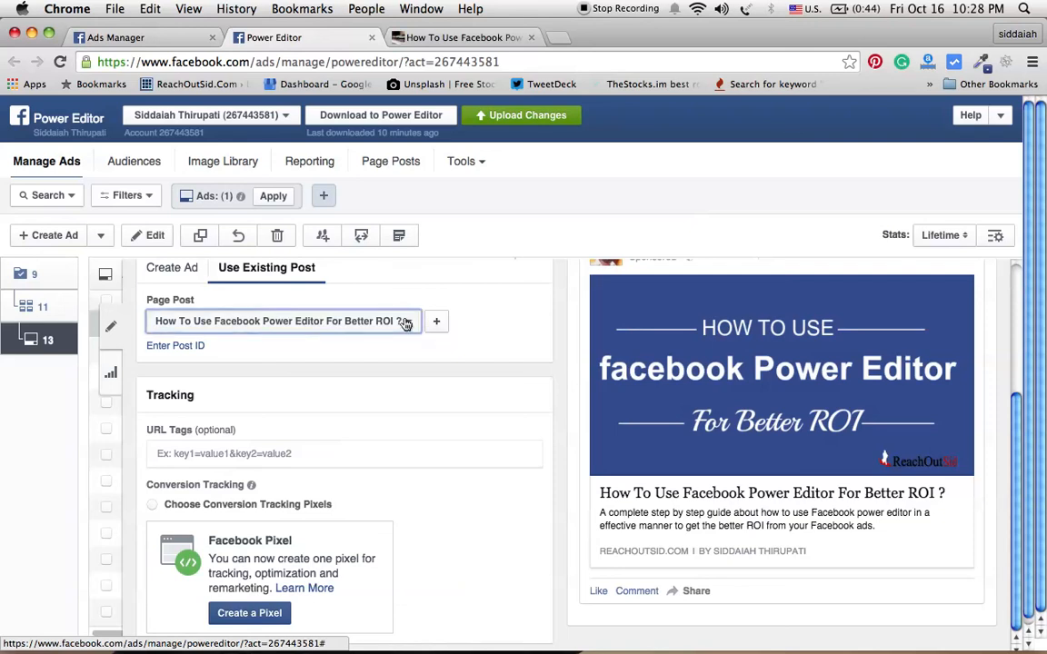
left_click(406, 324)
left_click(406, 324)
left_click(407, 324)
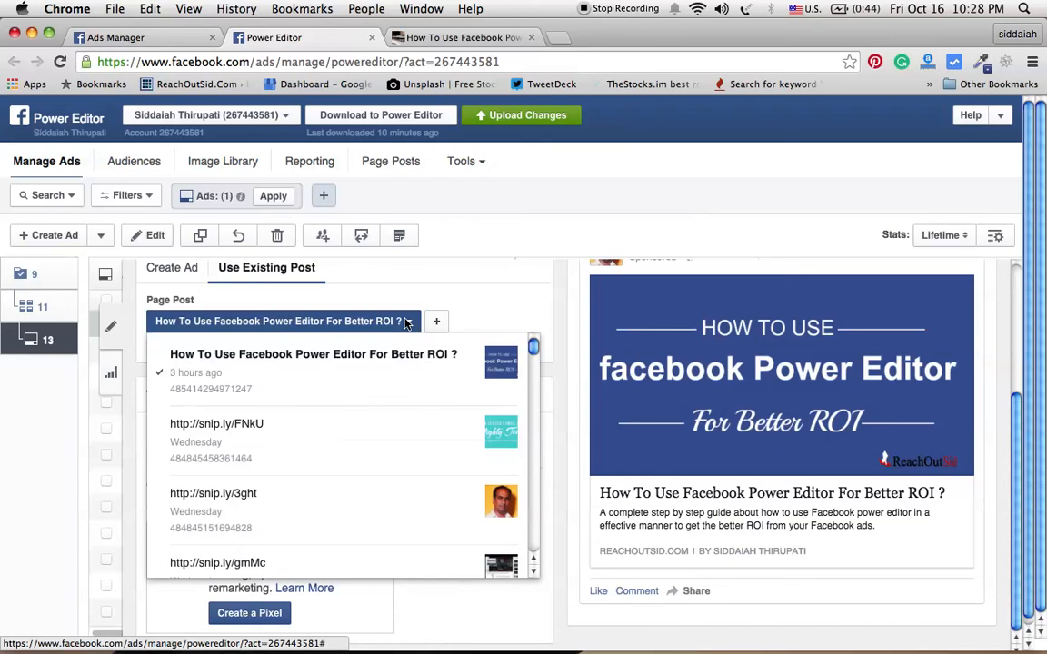
scroll(406, 324, "down", 1)
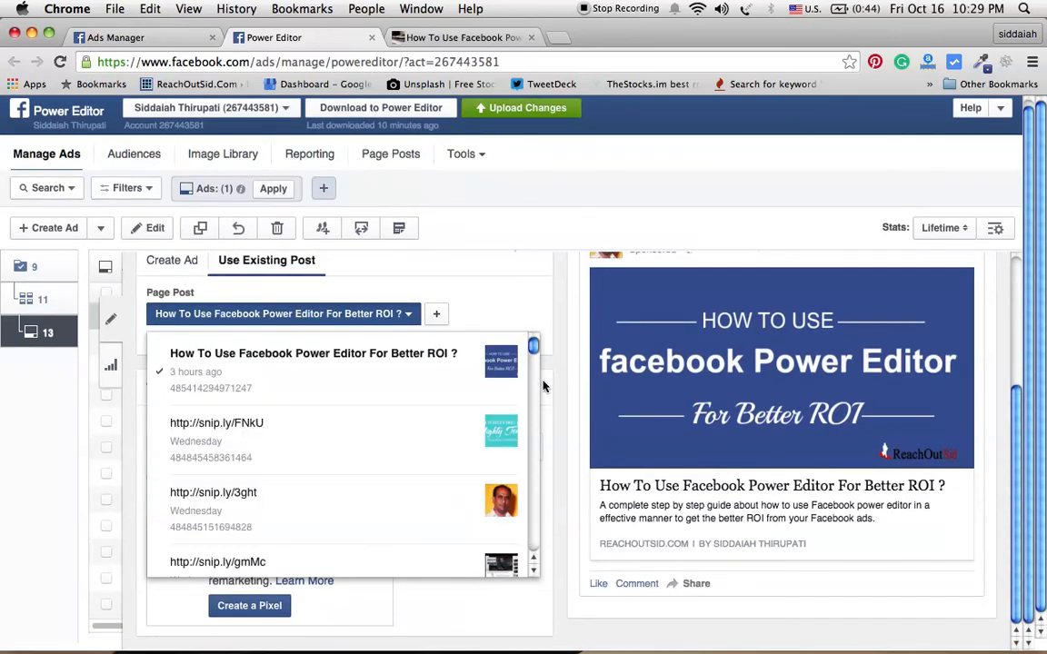
left_click_drag(533, 355, 535, 366)
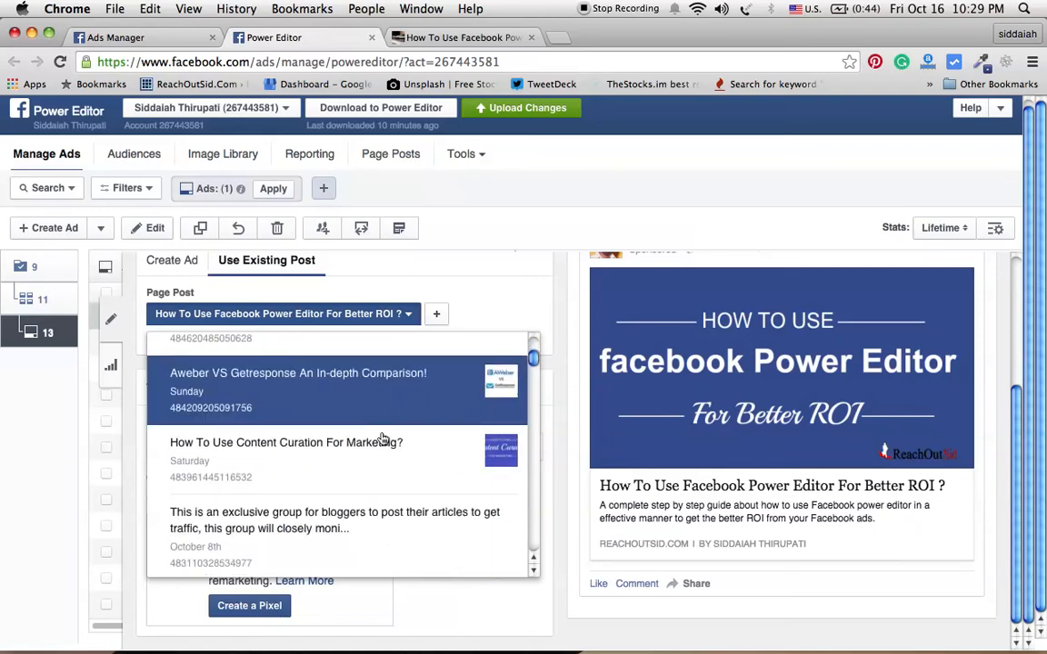
left_click(344, 467)
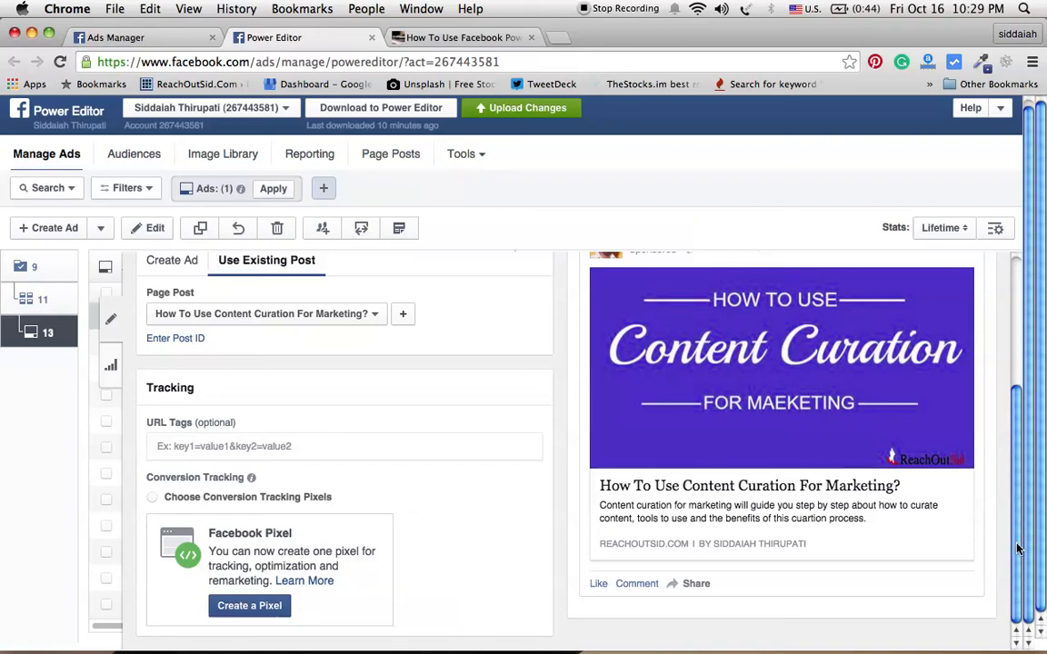
Step: Open the upload preview, select all campaigns in the list, and cancel the dialog
scroll(1018, 527, "up", 3)
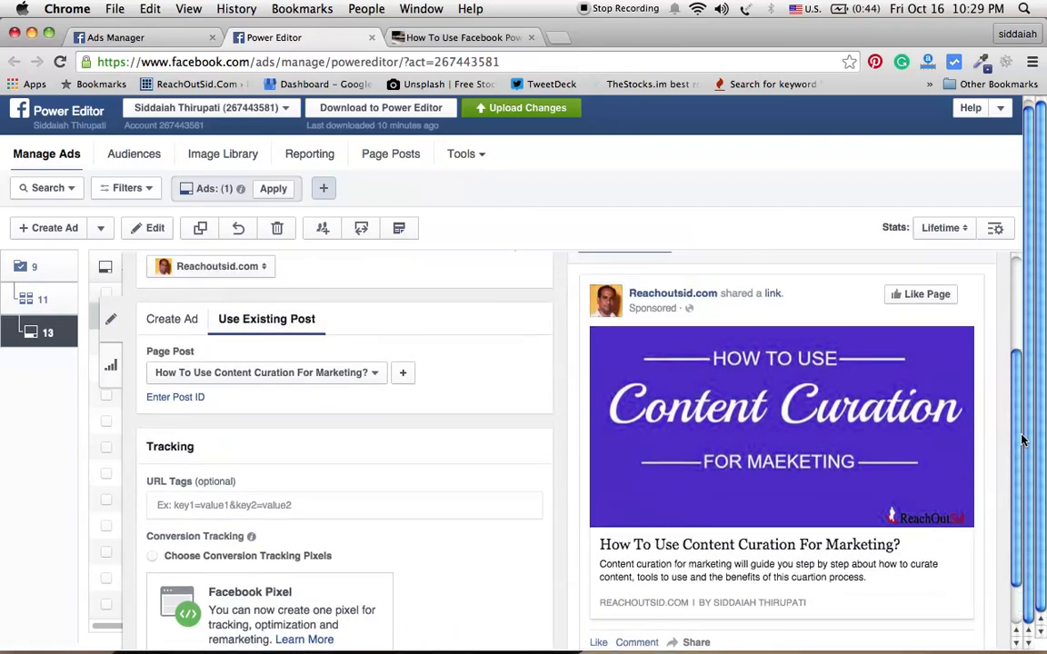
scroll(1021, 445, "up", 5)
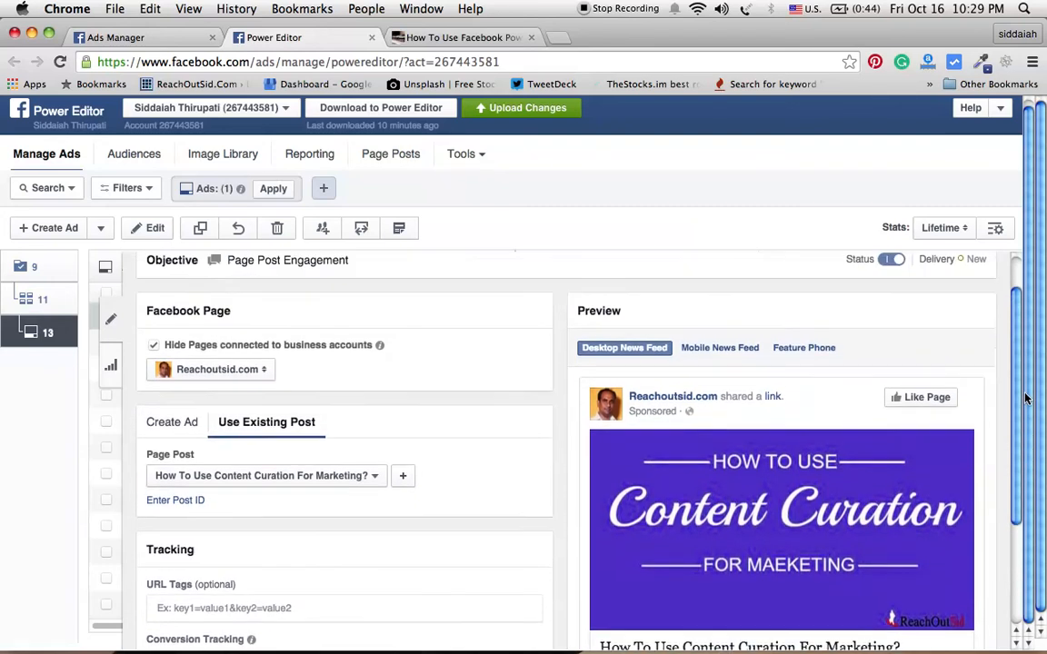
scroll(1015, 495, "down", 5)
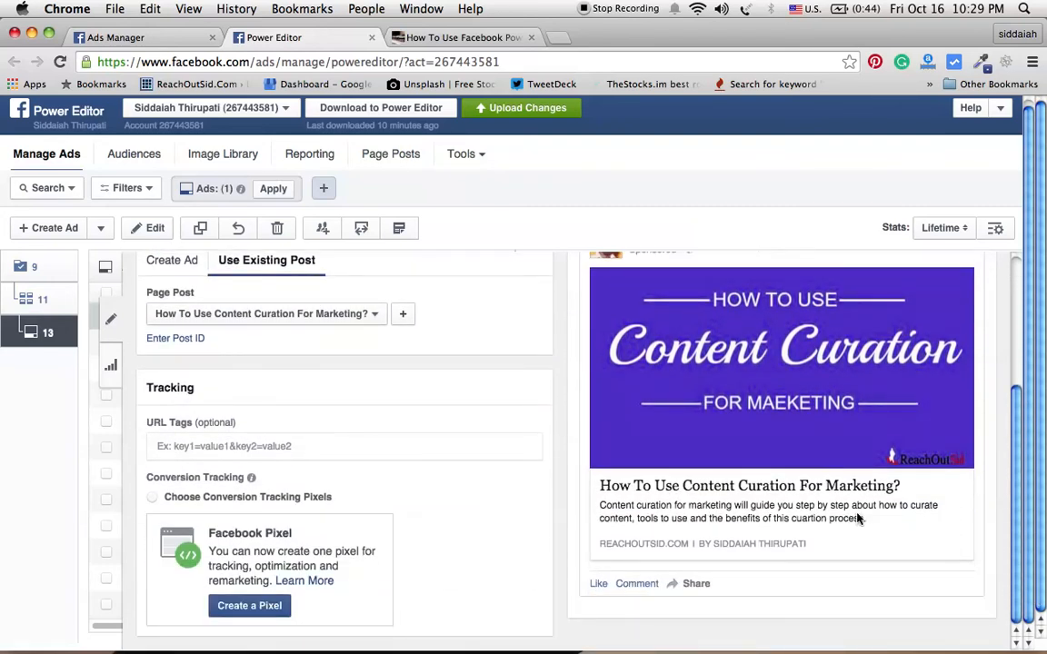
left_click(512, 111)
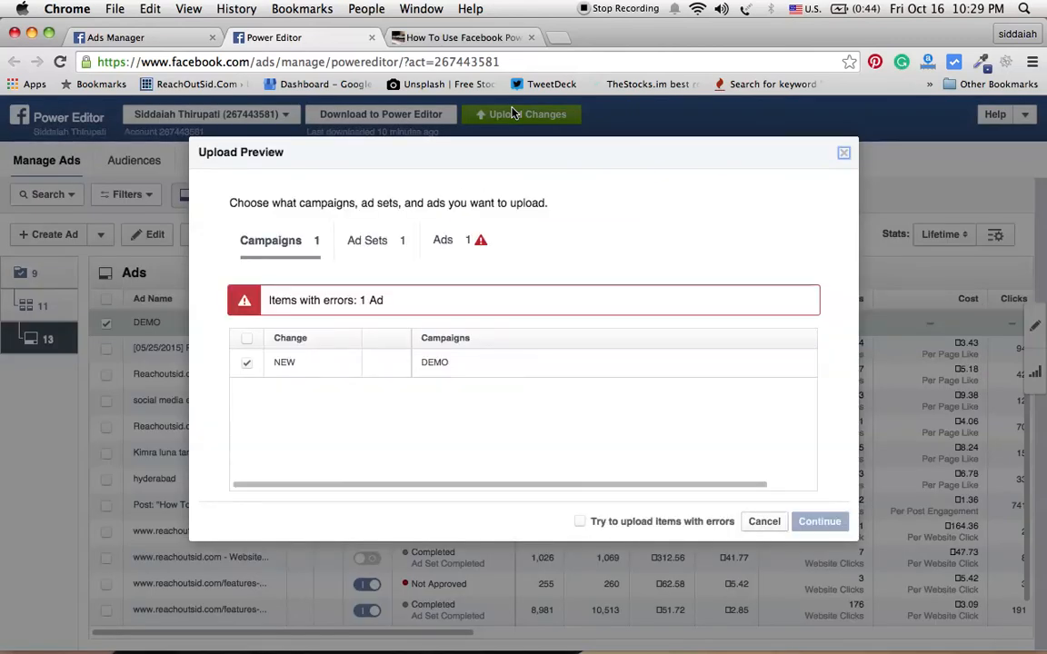
left_click(247, 337)
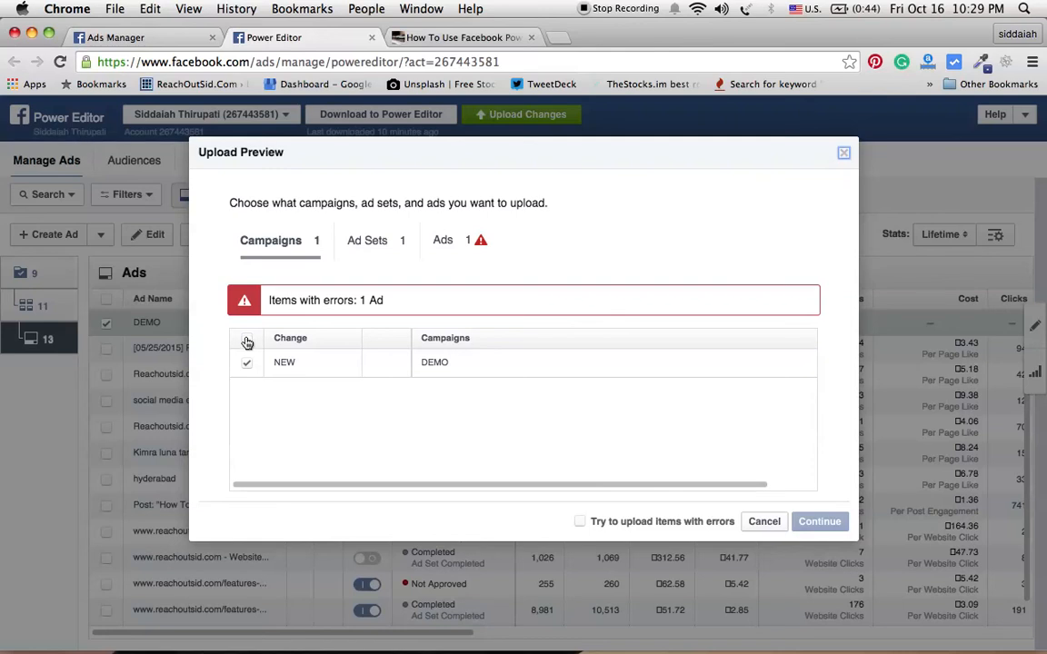
left_click(765, 522)
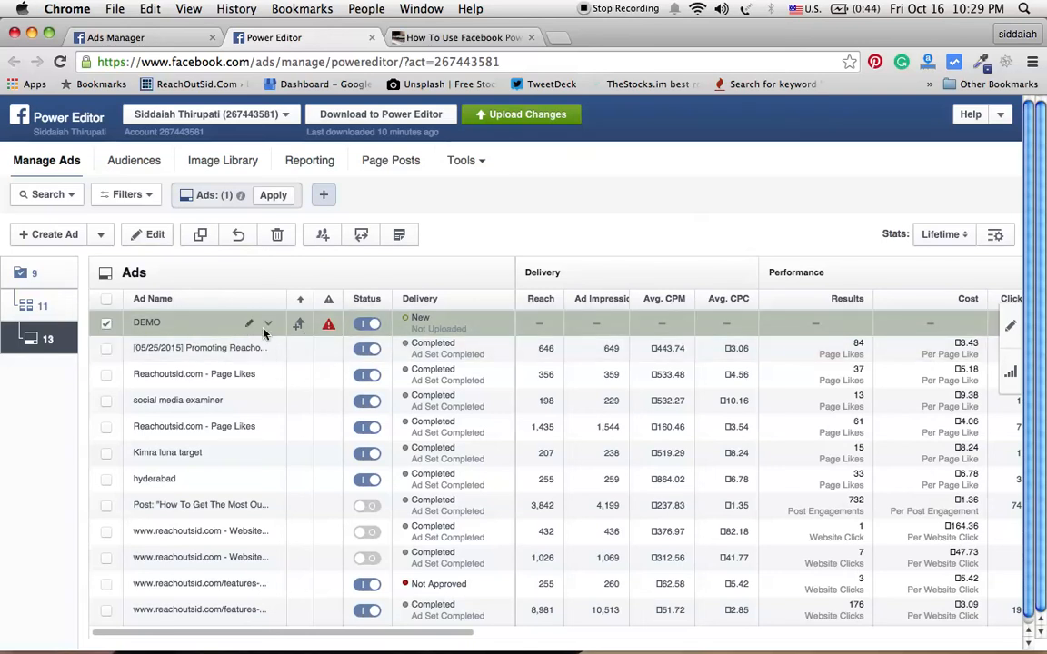
Step: Switch the DEMO ad to Create Ad and select the library image Facebook Ad1.jpg for it
left_click(1008, 334)
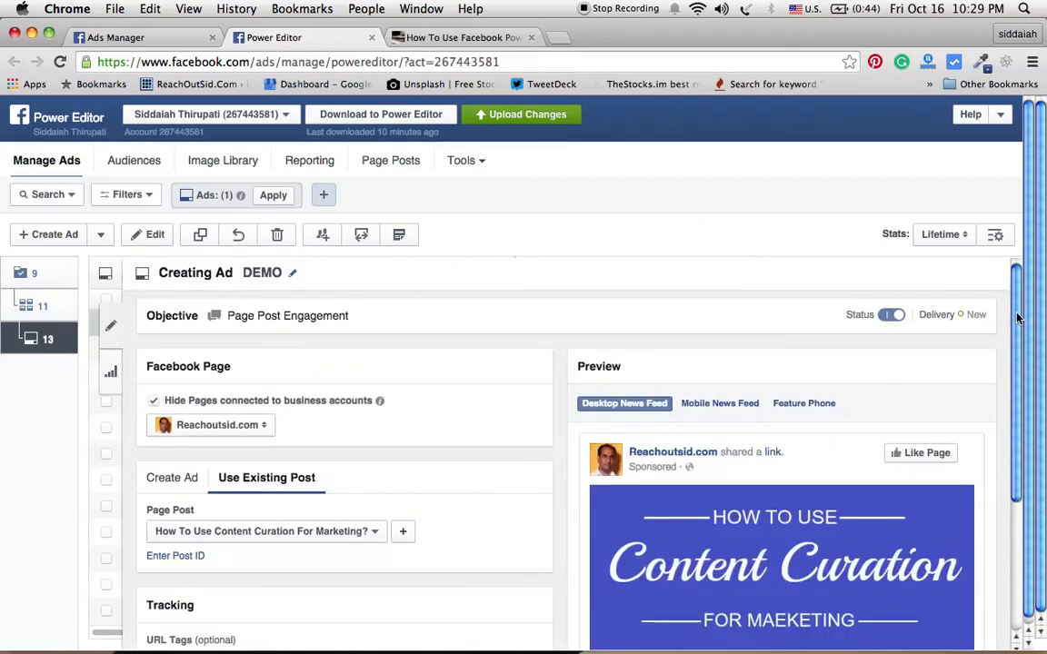
left_click_drag(1017, 339, 1023, 416)
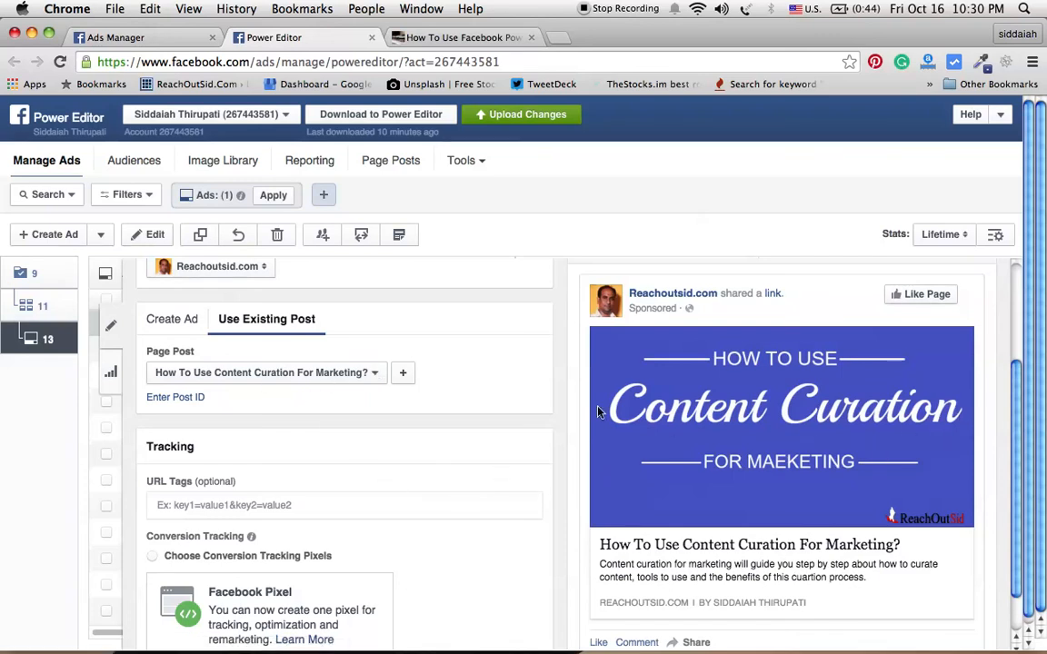
left_click(190, 322)
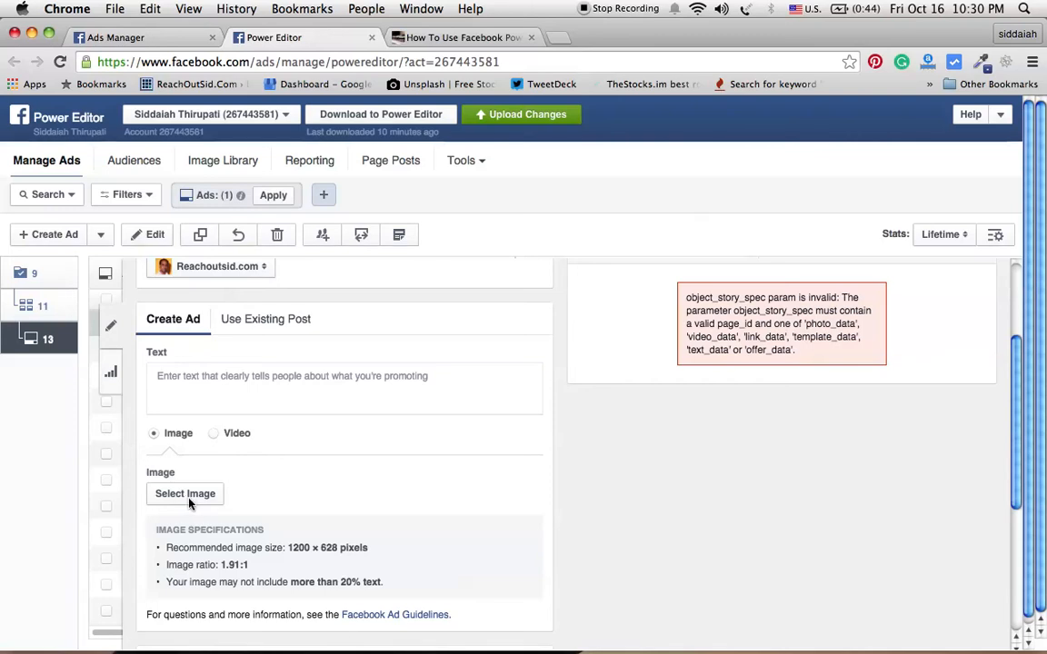
left_click(189, 494)
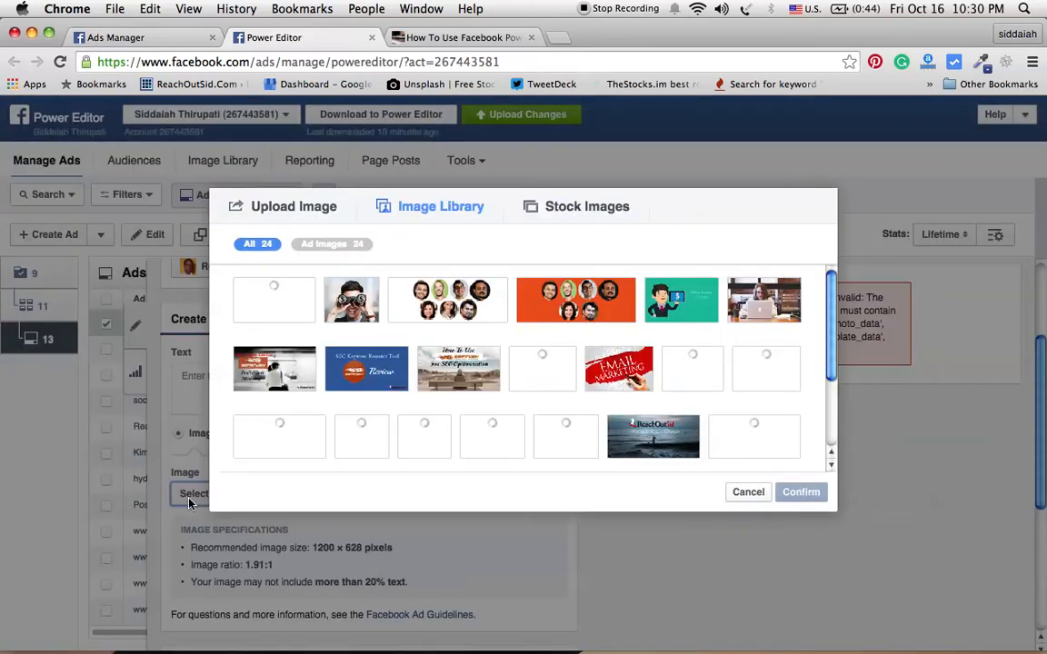
left_click(768, 313)
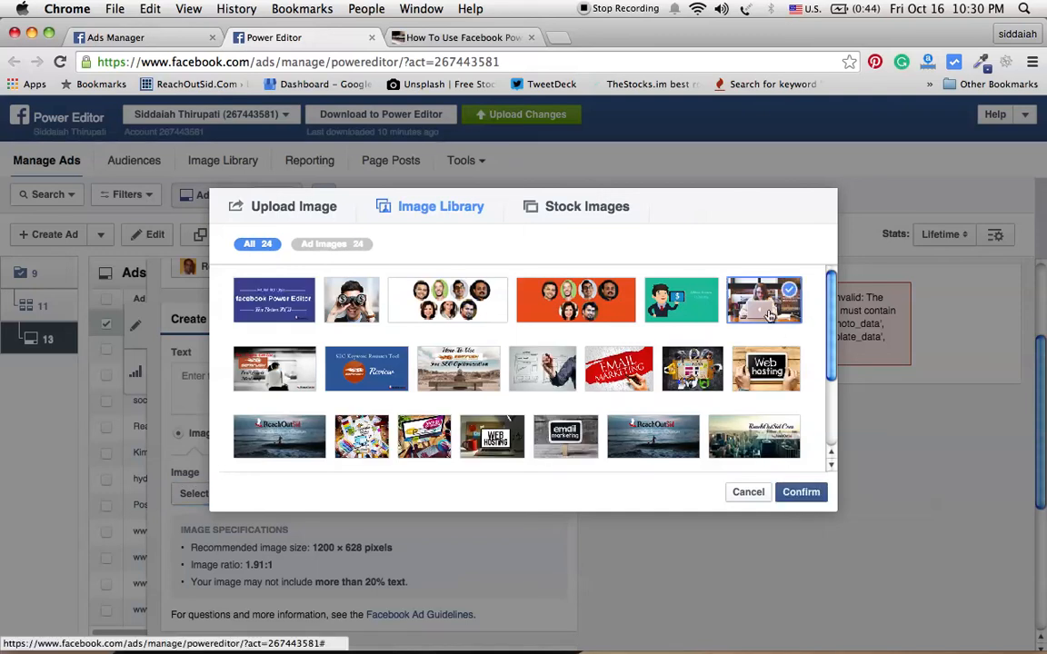
left_click(800, 493)
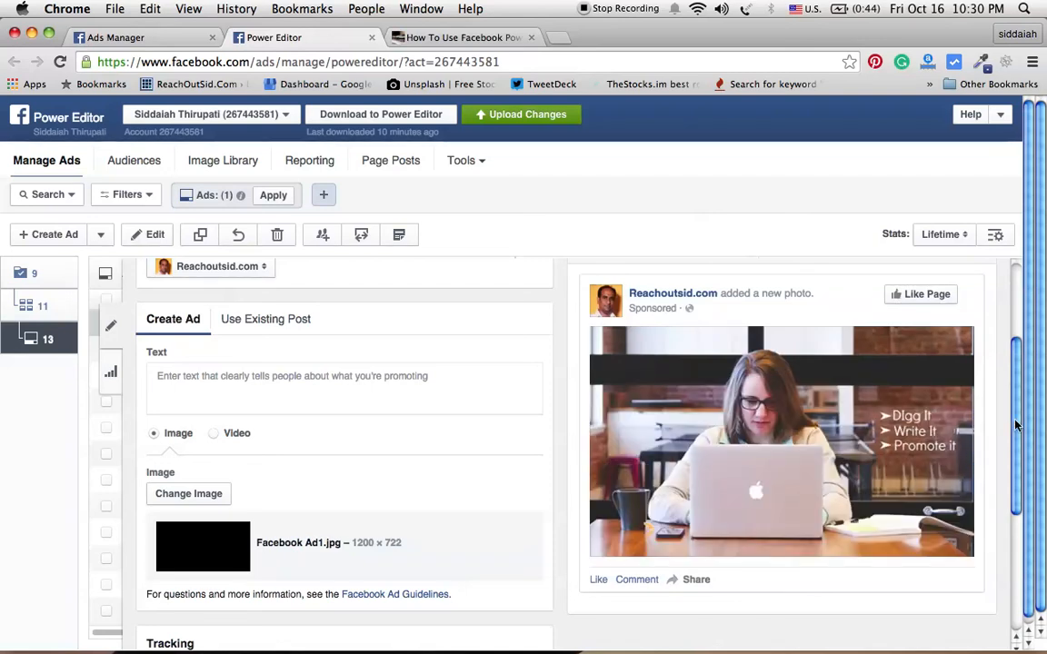
Step: Open the upload preview to review the campaign, ad set and ad changes, then close it
mouse_move(1019, 424)
left_mouse_down()
mouse_move(1019, 526)
mouse_move(1018, 439)
left_mouse_up()
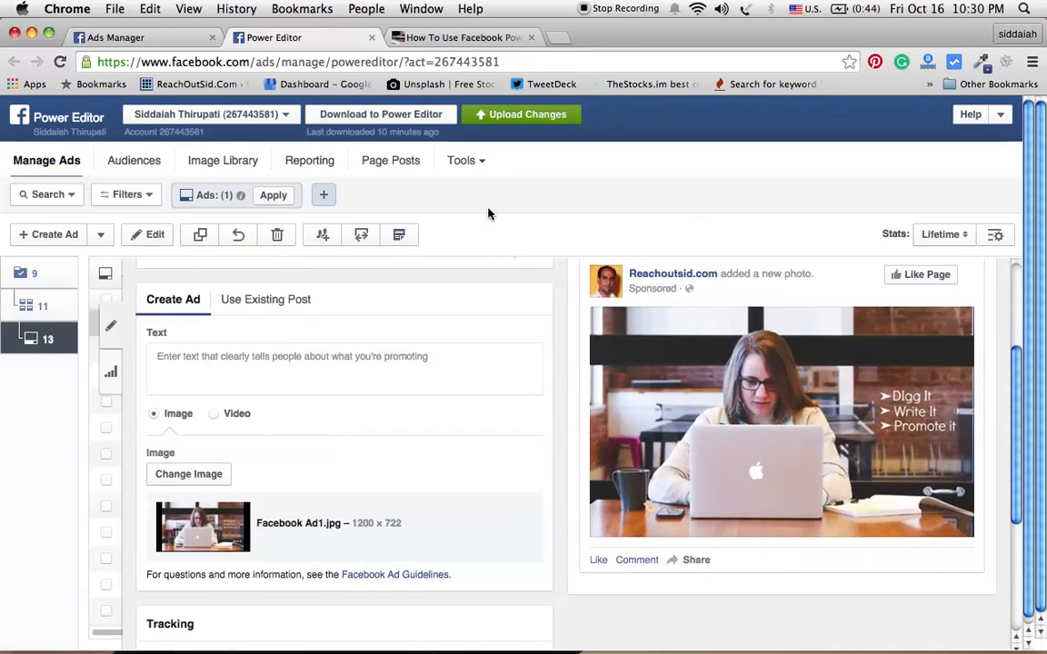
left_click(529, 115)
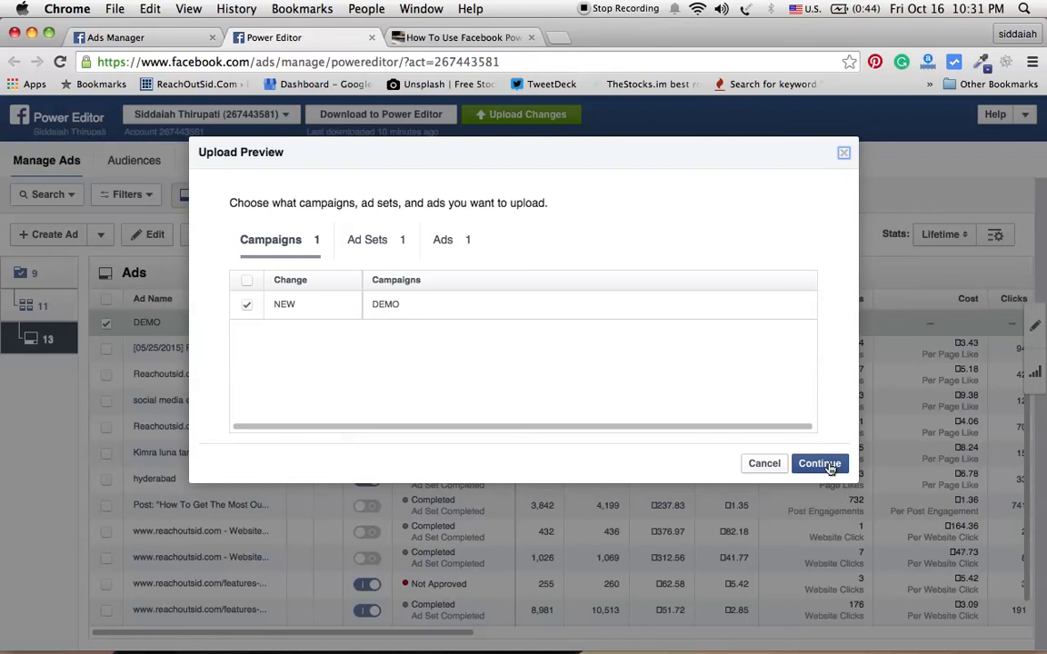
left_click(843, 155)
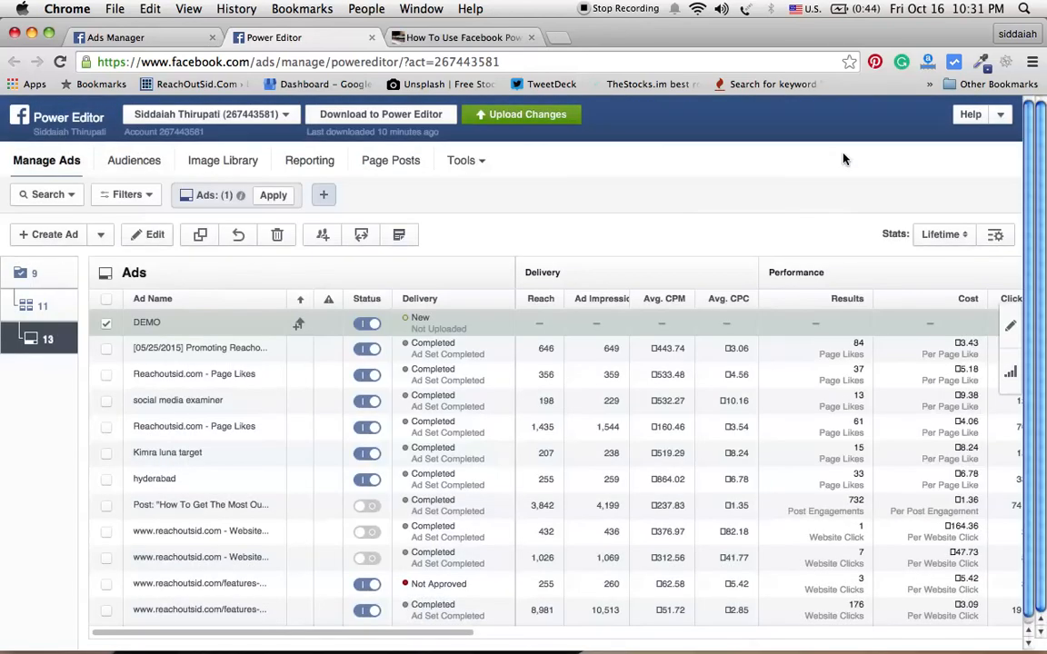